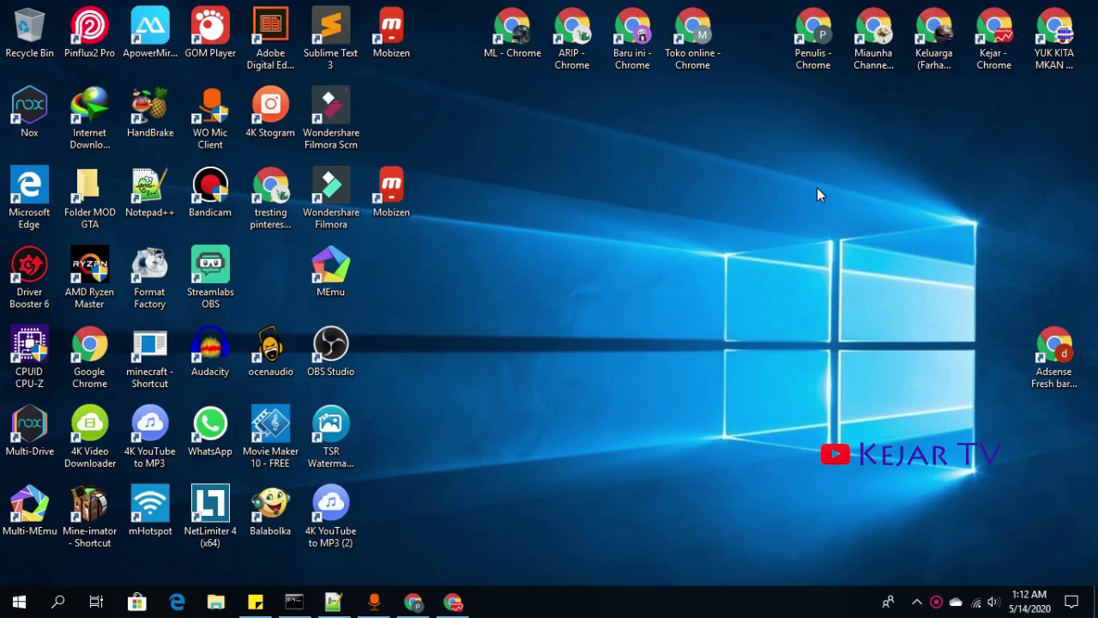
# Step: Launch Microsoft Word 2010 by searching 'wor' from the Start menu
pyautogui.press('super')
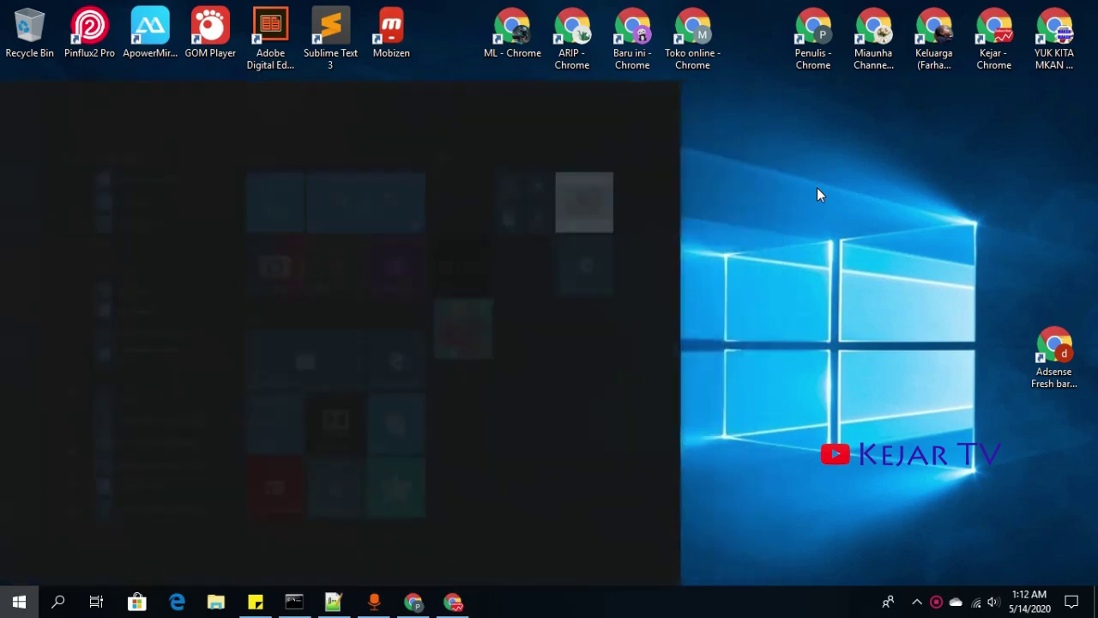
pyautogui.write('wor')
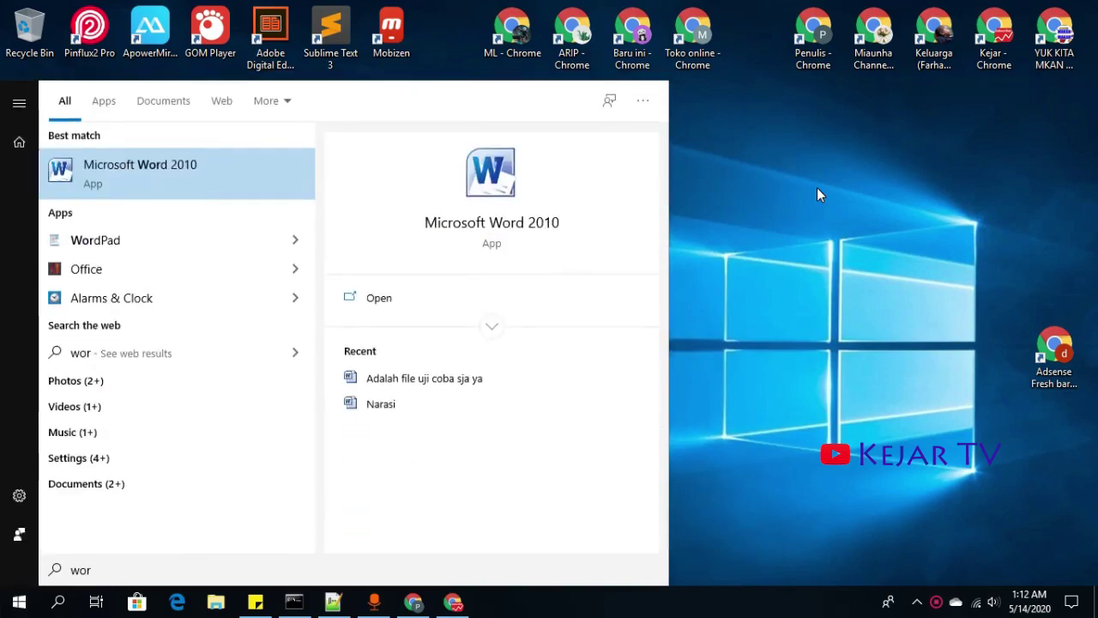
pyautogui.press('Return')
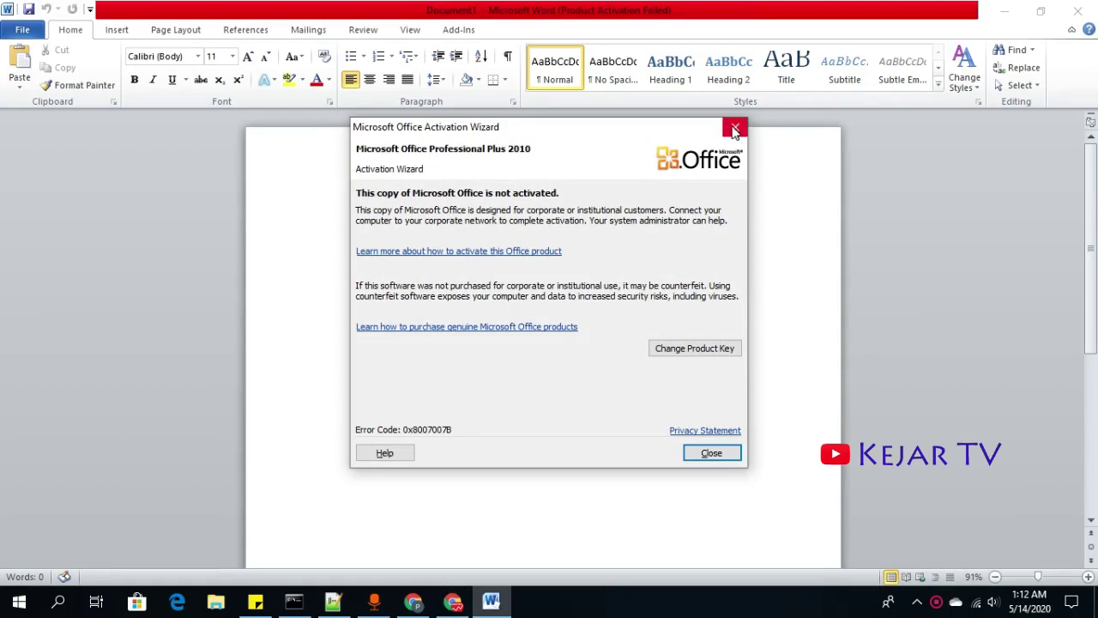
# Step: Close the Activation Wizard and insert a 2x2 table from the Insert tab
pyautogui.click(735, 127)
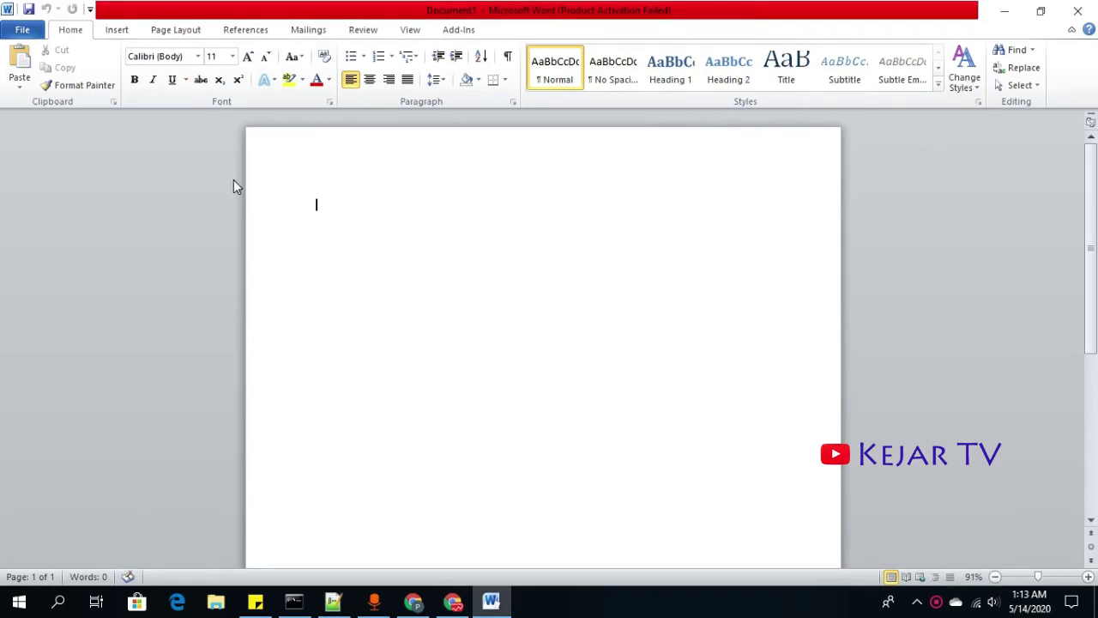
pyautogui.click(115, 30)
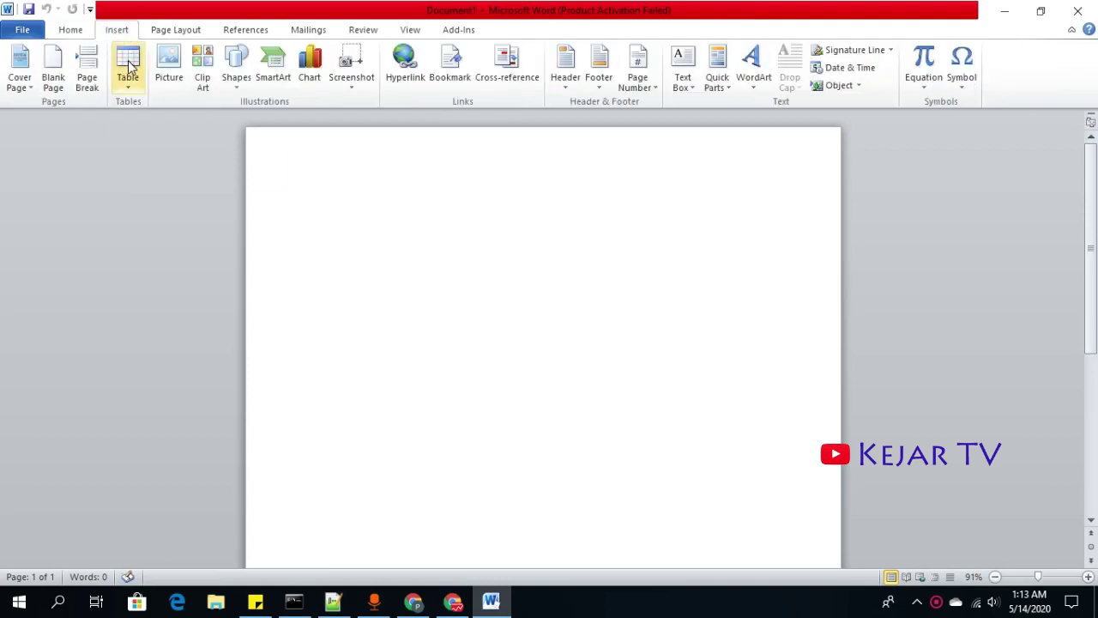
pyautogui.click(77, 33)
pyautogui.click(114, 33)
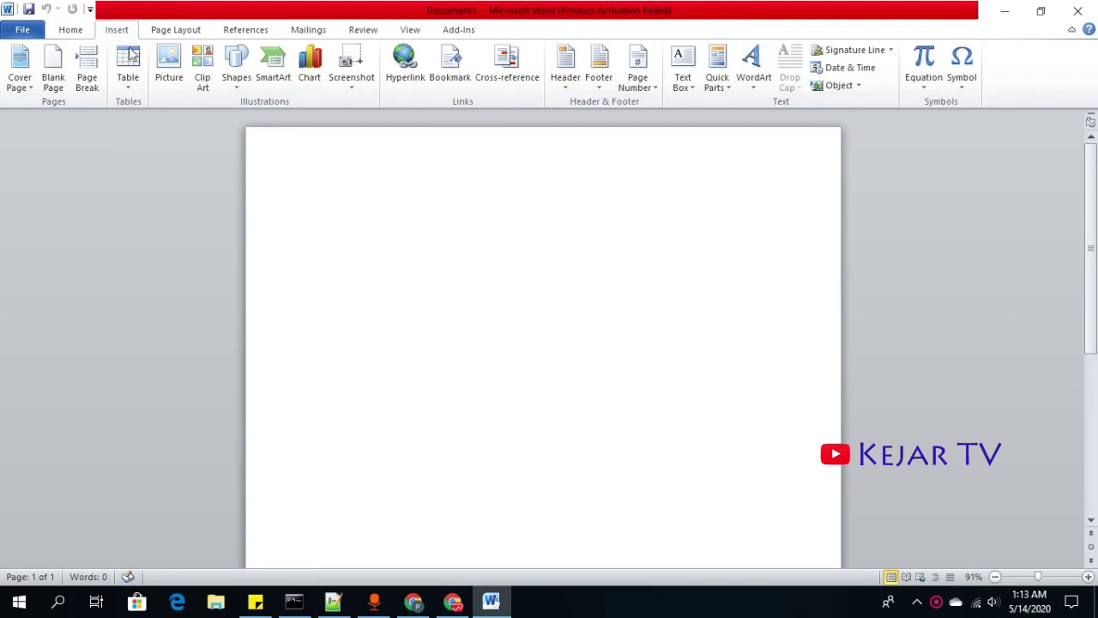
pyautogui.click(135, 76)
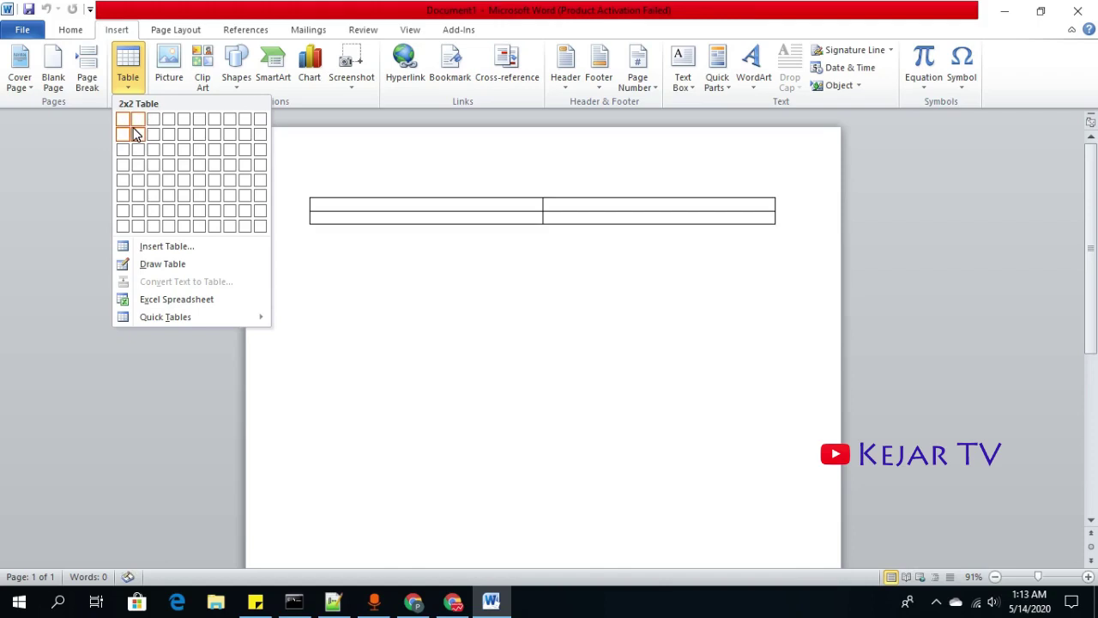
pyautogui.click(135, 133)
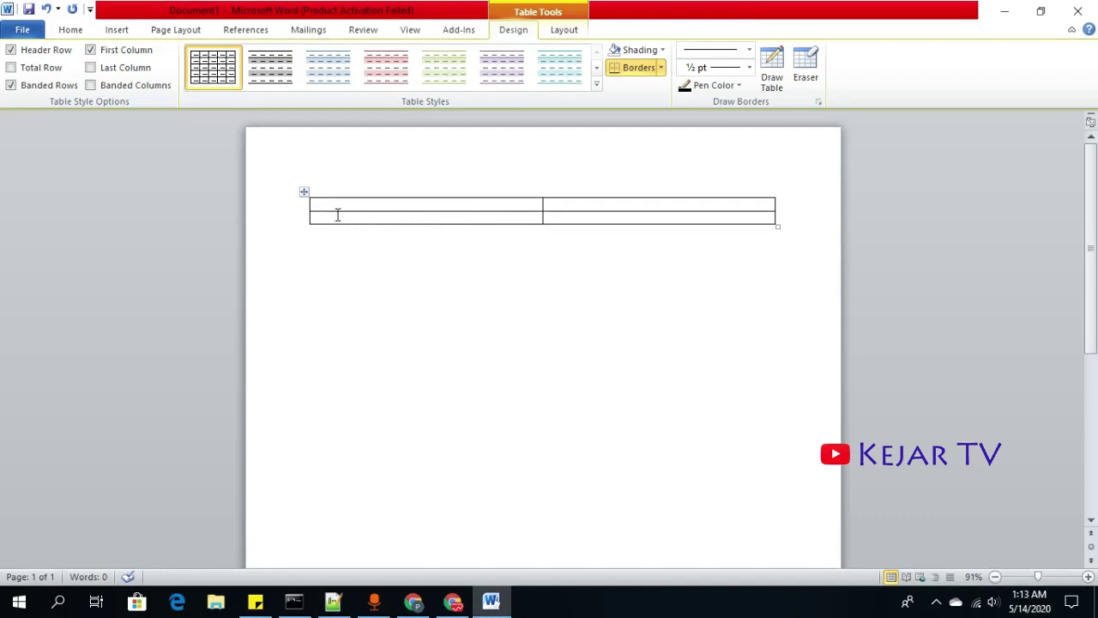
# Step: Merge the two left-column cells into one tall cell, leaving the right column split
pyautogui.moveTo(438, 204); pyautogui.dragTo(437, 219)
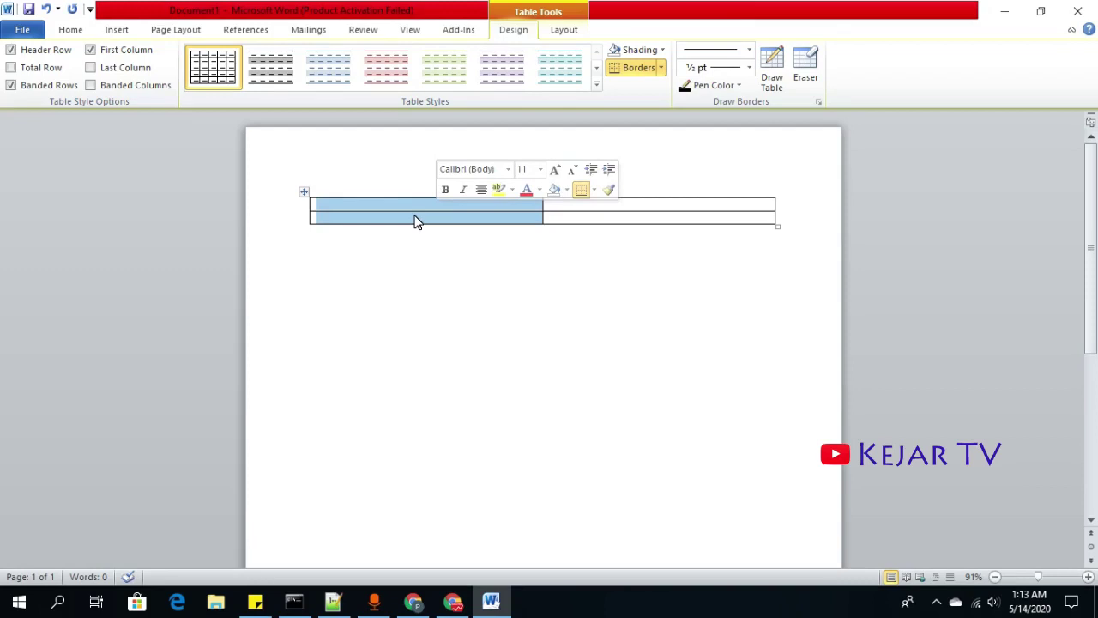
pyautogui.rightClick(415, 221)
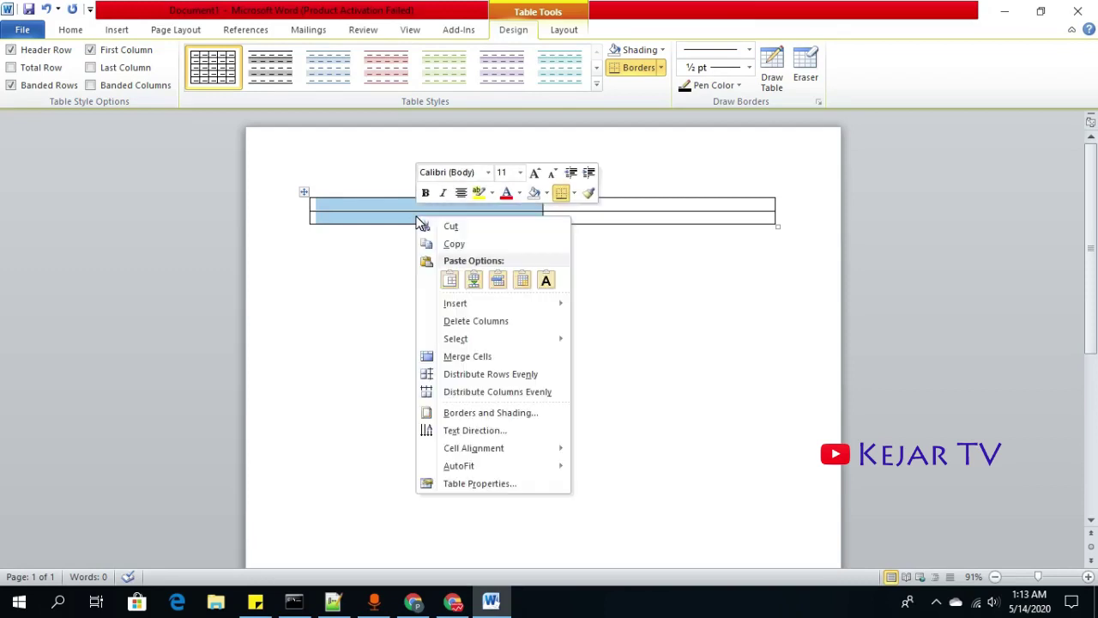
pyautogui.click(492, 359)
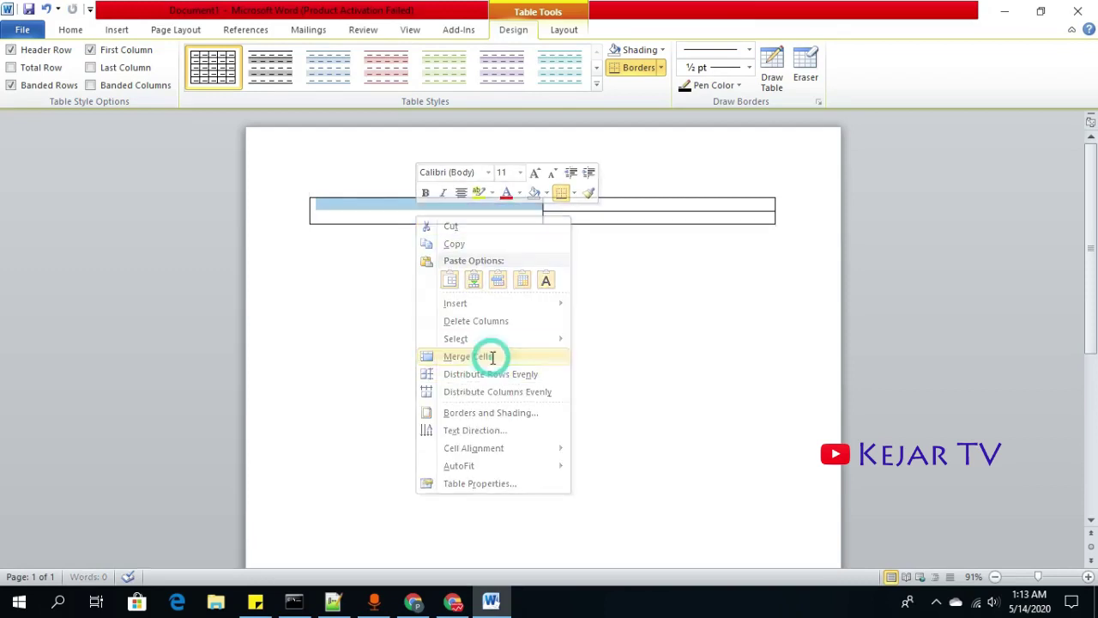
pyautogui.click(476, 210)
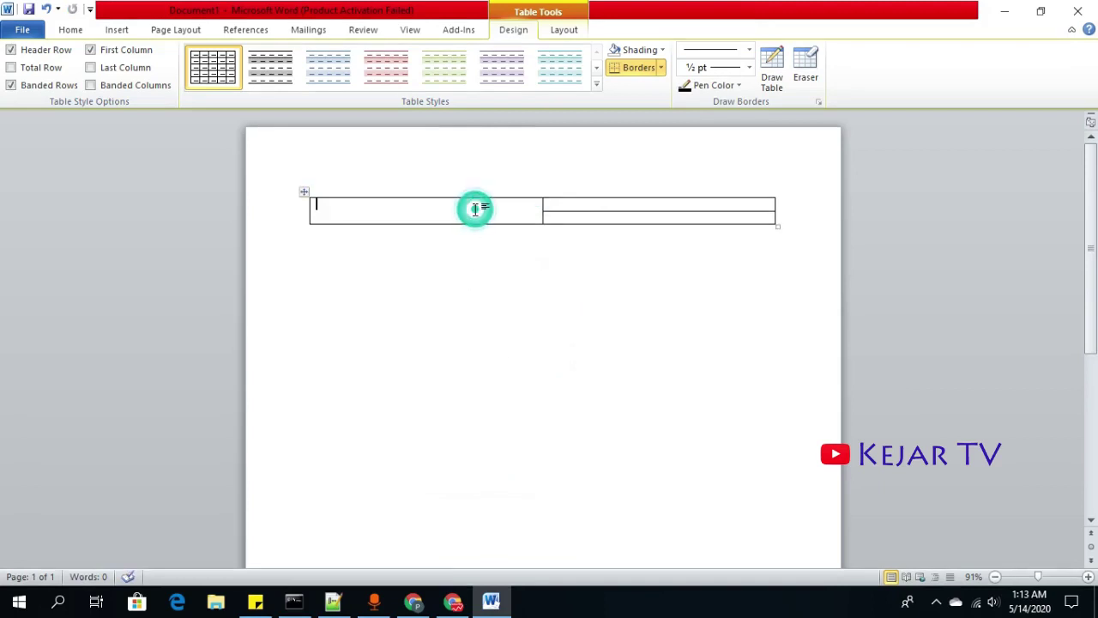
pyautogui.click(576, 203)
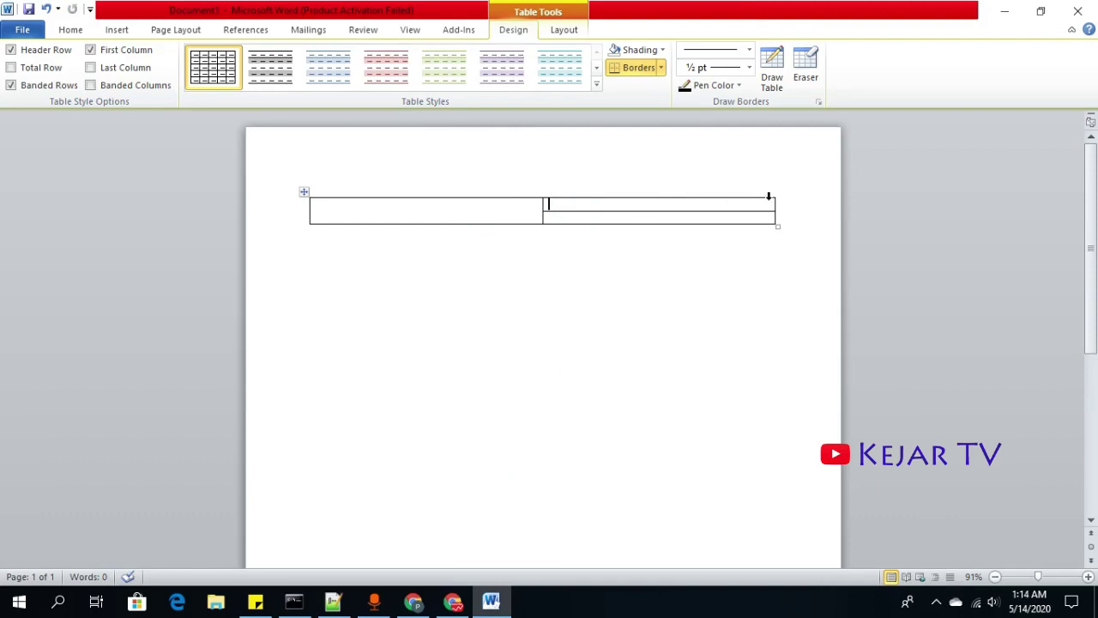
pyautogui.click(724, 221)
# Step: Narrow the table's left column and shorten both right-column cells to the same width
pyautogui.click(724, 216)
pyautogui.click(308, 209)
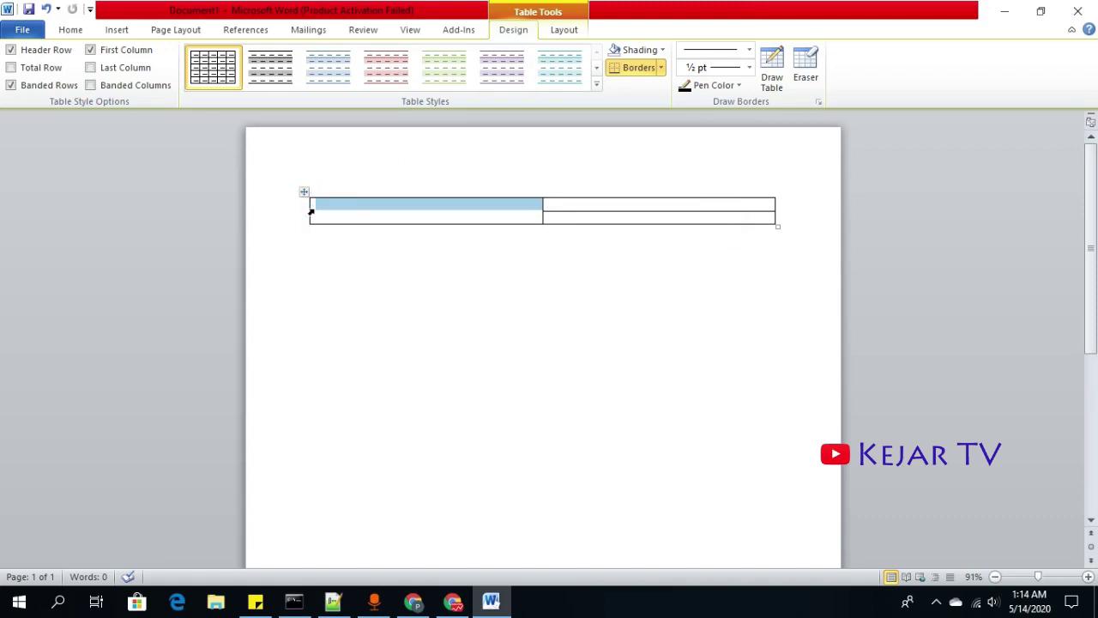
pyautogui.moveTo(307, 209)
pyautogui.mouseDown()
pyautogui.moveTo(508, 209)
pyautogui.moveTo(453, 228)
pyautogui.moveTo(397, 192)
pyautogui.mouseUp()
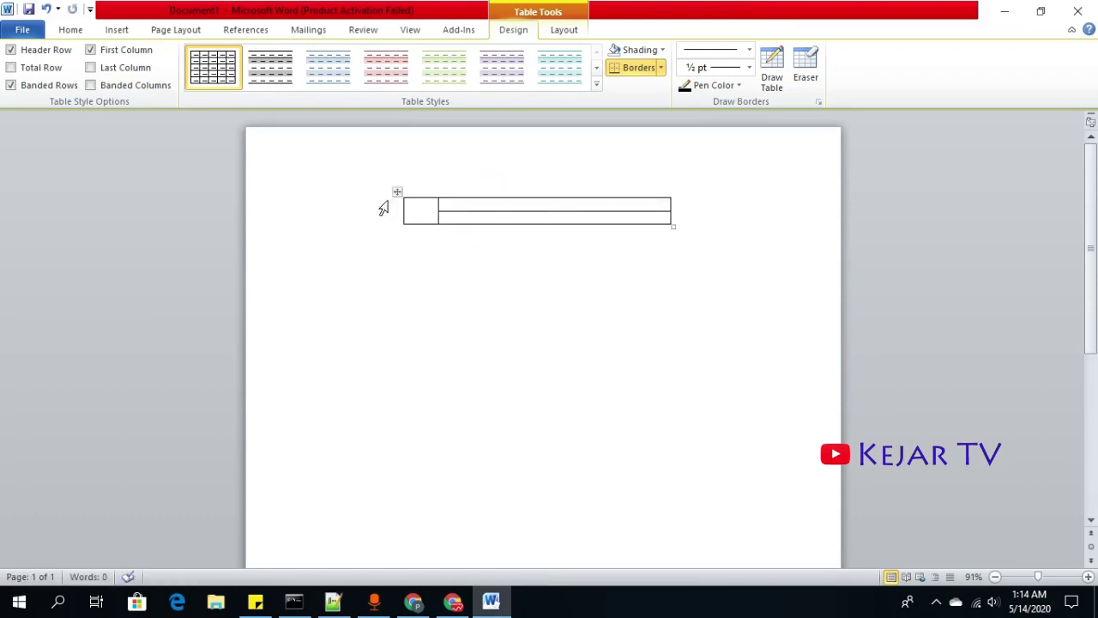
pyautogui.click(459, 189)
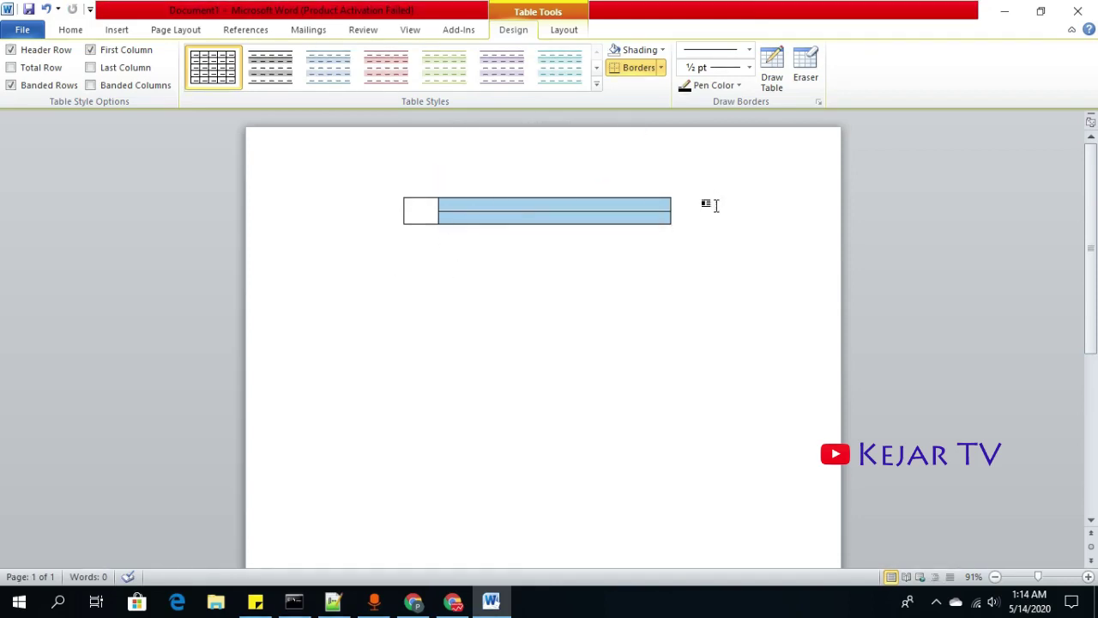
pyautogui.click(668, 208)
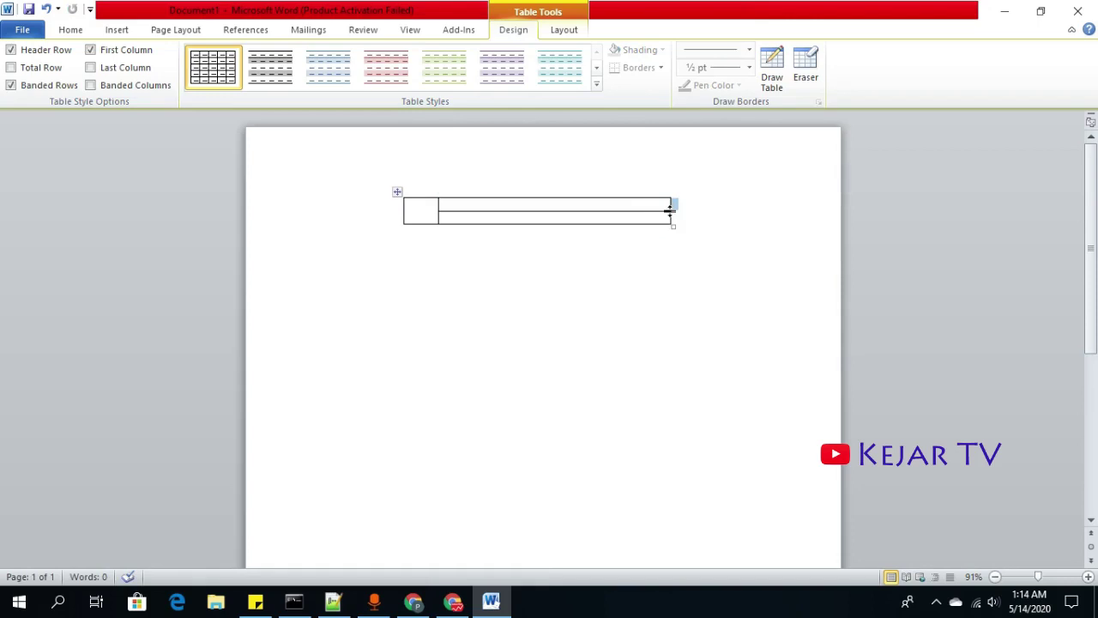
pyautogui.moveTo(670, 208); pyautogui.dragTo(604, 208)
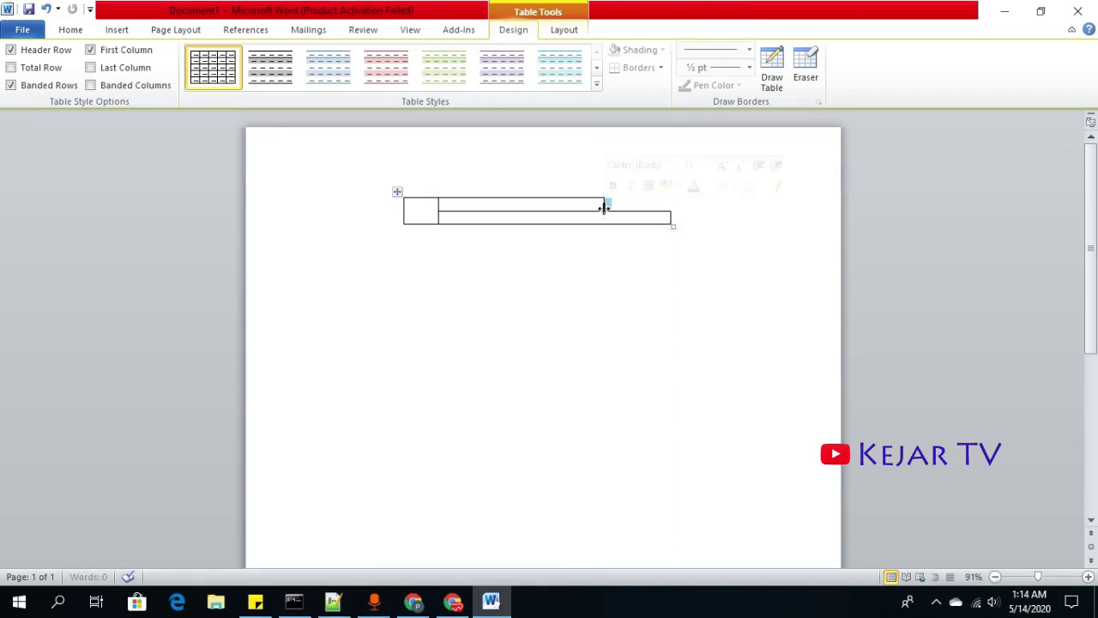
pyautogui.moveTo(669, 217); pyautogui.dragTo(604, 216)
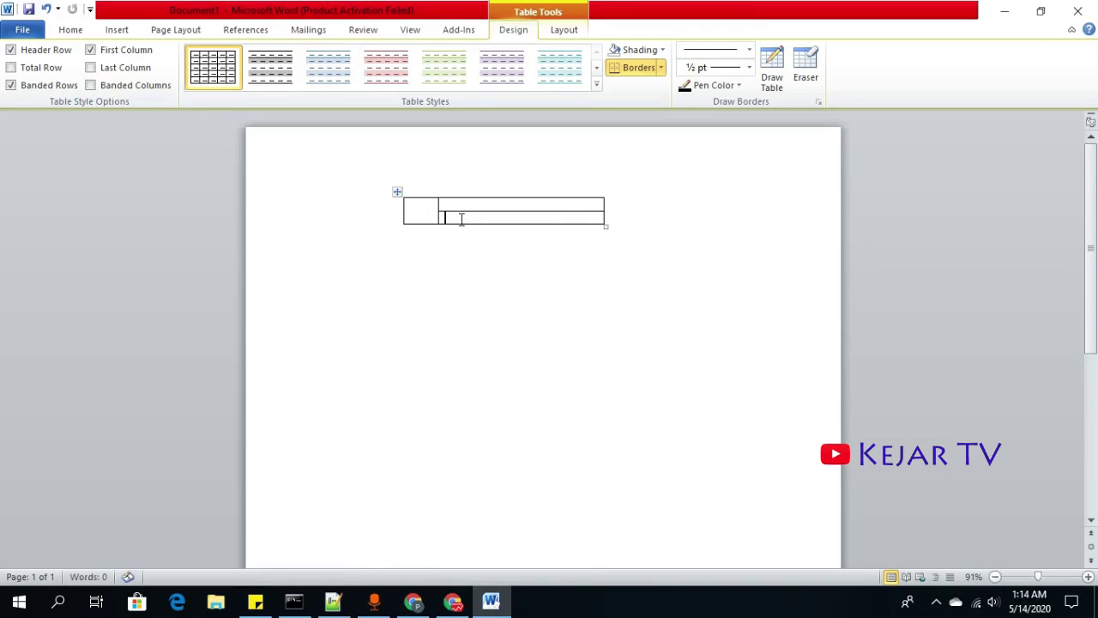
# Step: Move the whole table right toward the centre of the page
pyautogui.click(396, 192)
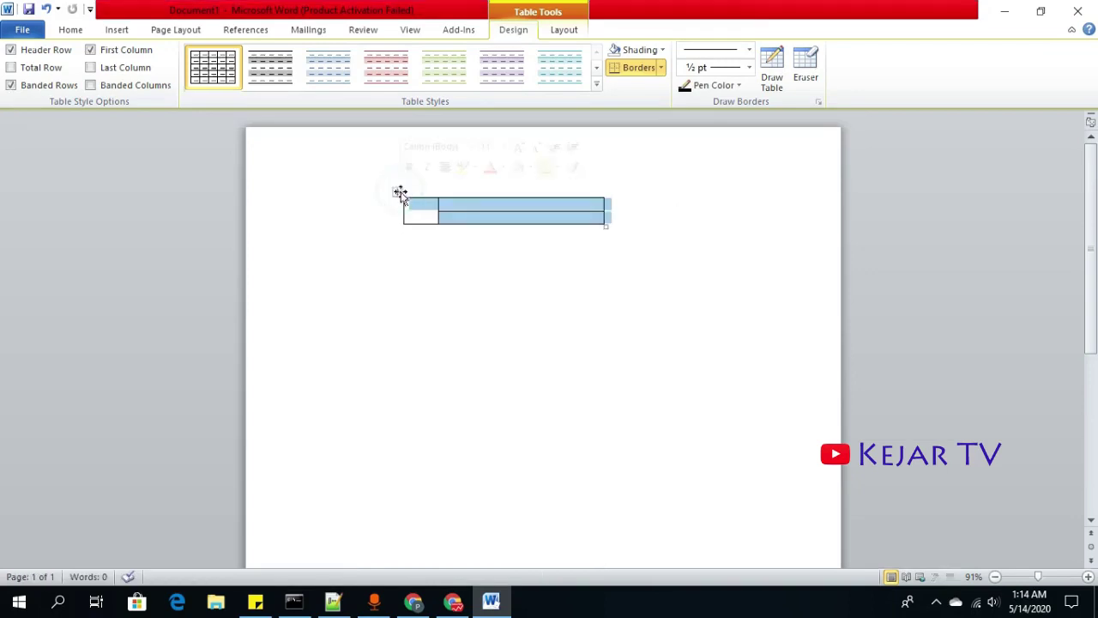
pyautogui.moveTo(397, 192); pyautogui.dragTo(444, 191)
pyautogui.click(510, 290)
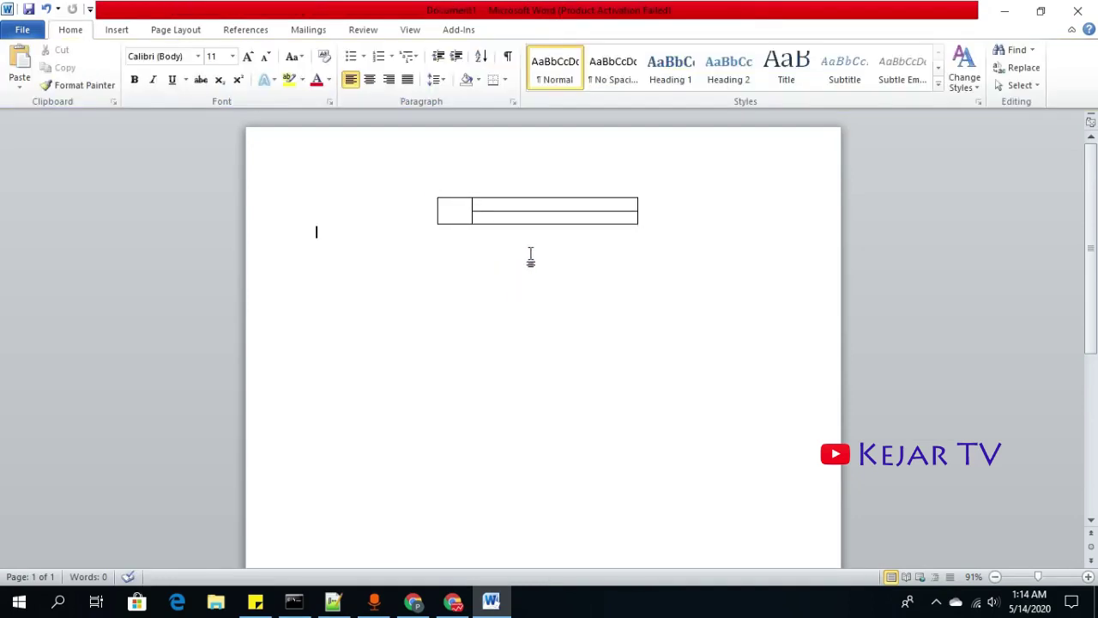
# Step: Shade the top-right cell green and centre its text
pyautogui.moveTo(532, 202); pyautogui.dragTo(581, 211)
pyautogui.click(586, 211)
pyautogui.click(608, 203)
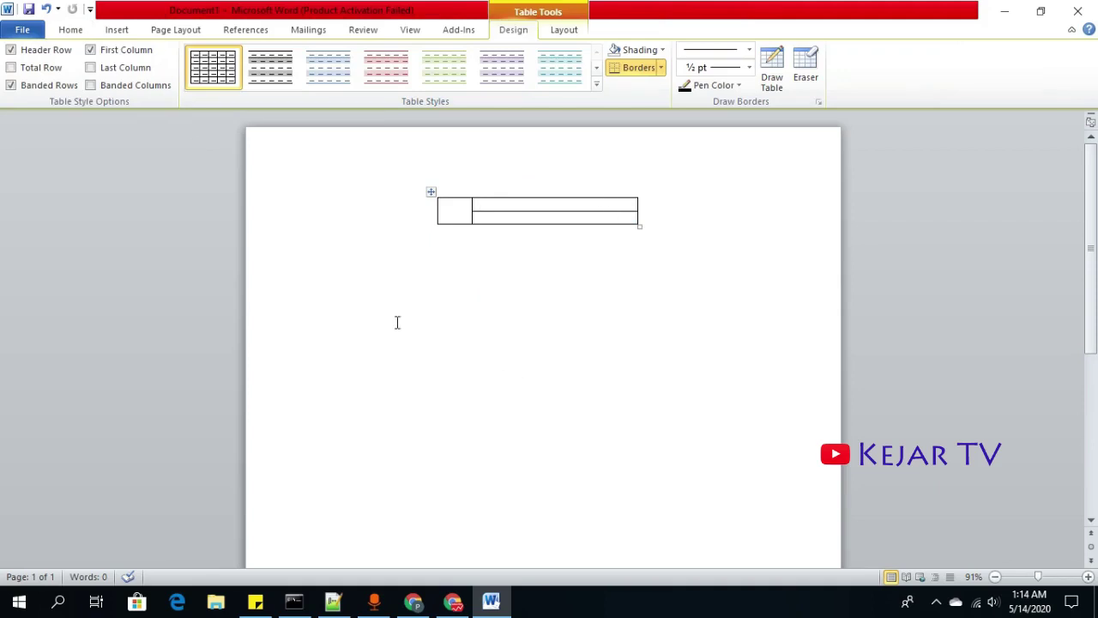
pyautogui.click(70, 31)
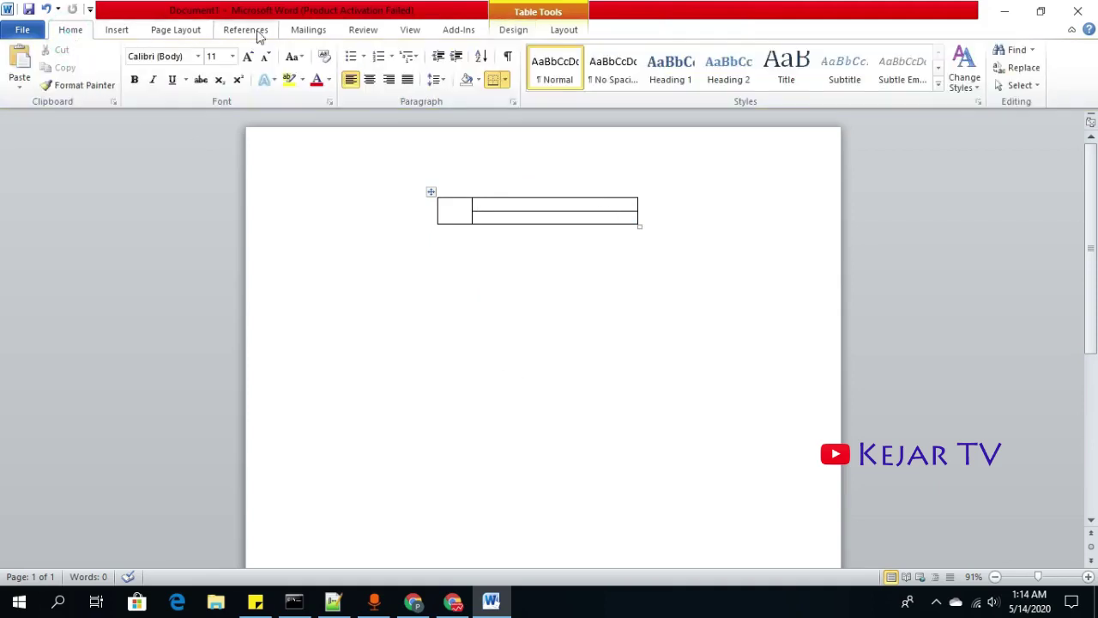
pyautogui.click(478, 80)
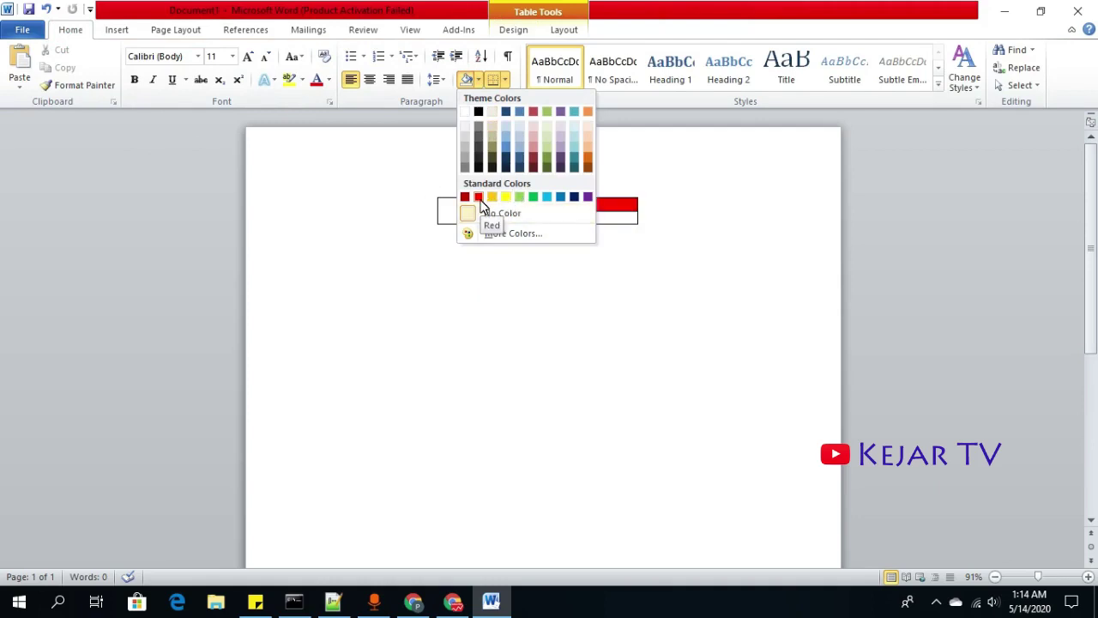
pyautogui.click(534, 197)
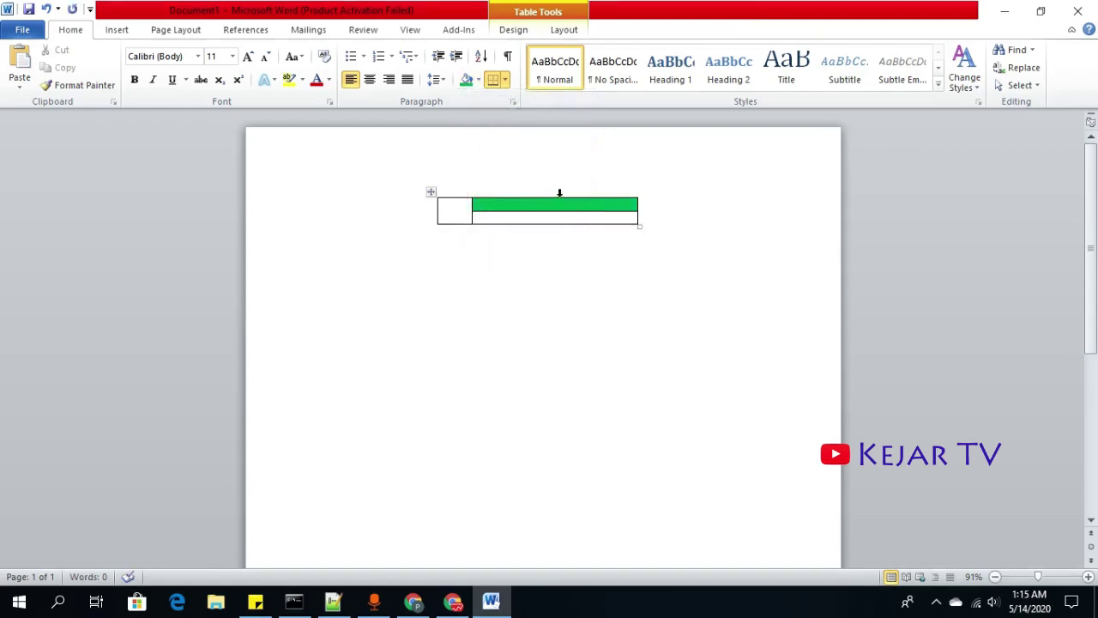
pyautogui.click(371, 80)
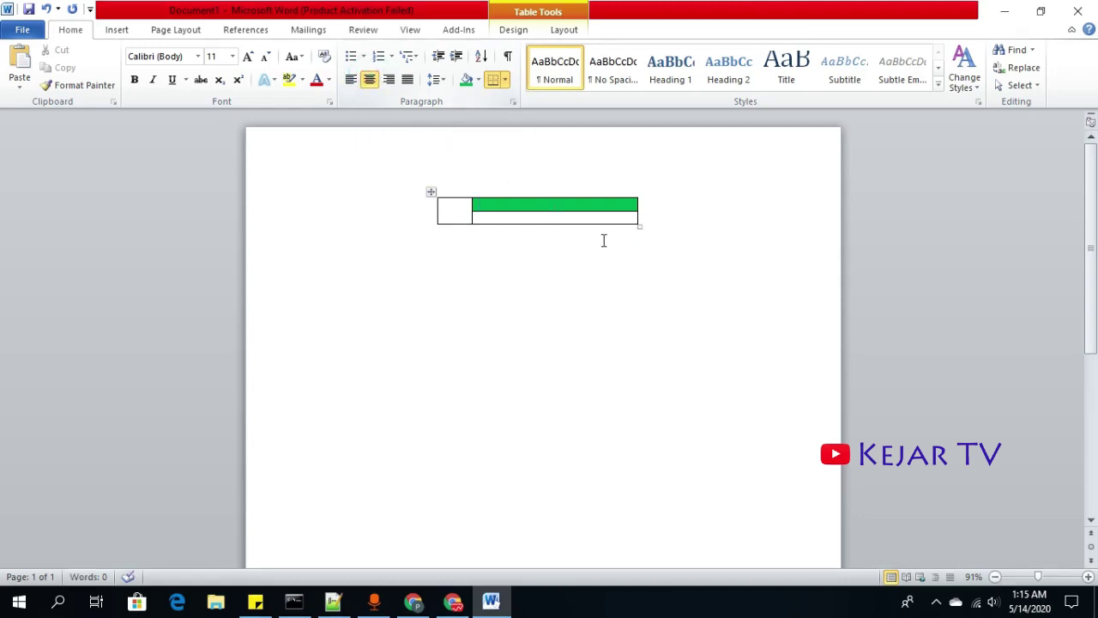
# Step: Type 'KETUA' in the cell, bold, in Times New Roman 12 pt
pyautogui.write('KETUA')
pyautogui.hotkey('shift', 'Home')
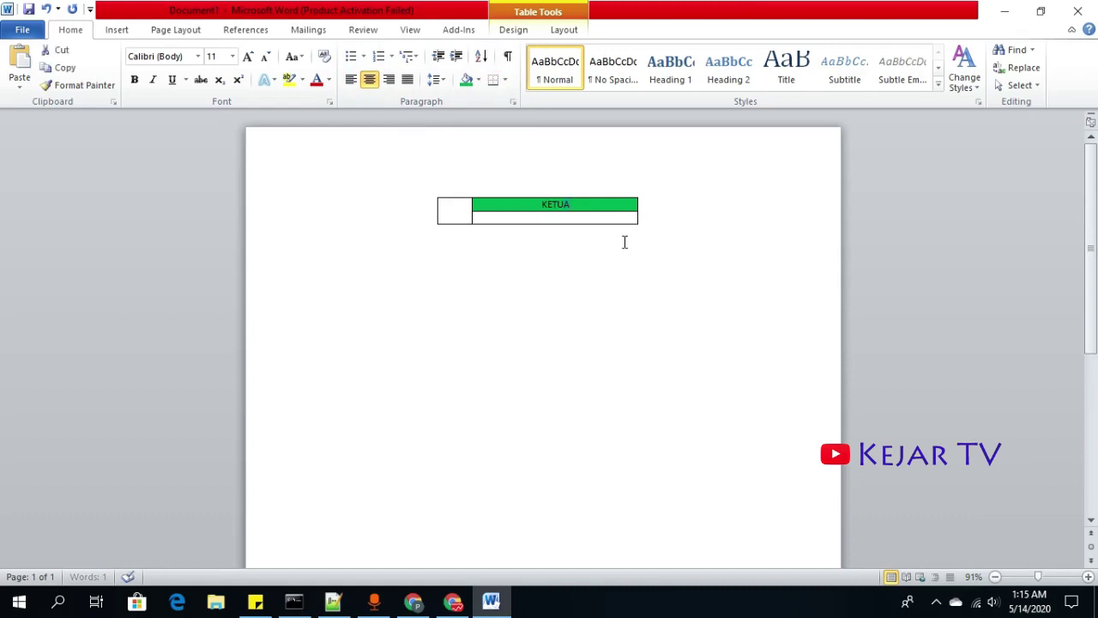
pyautogui.hotkey('ctrl', 'b')
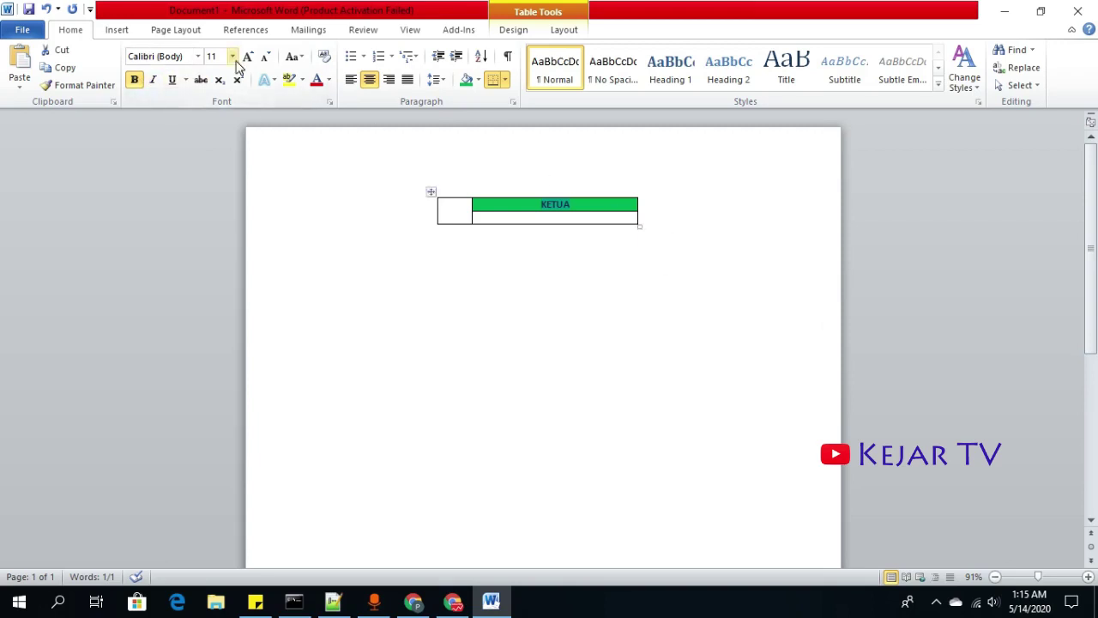
pyautogui.click(188, 56)
pyautogui.write('Times New Rom')
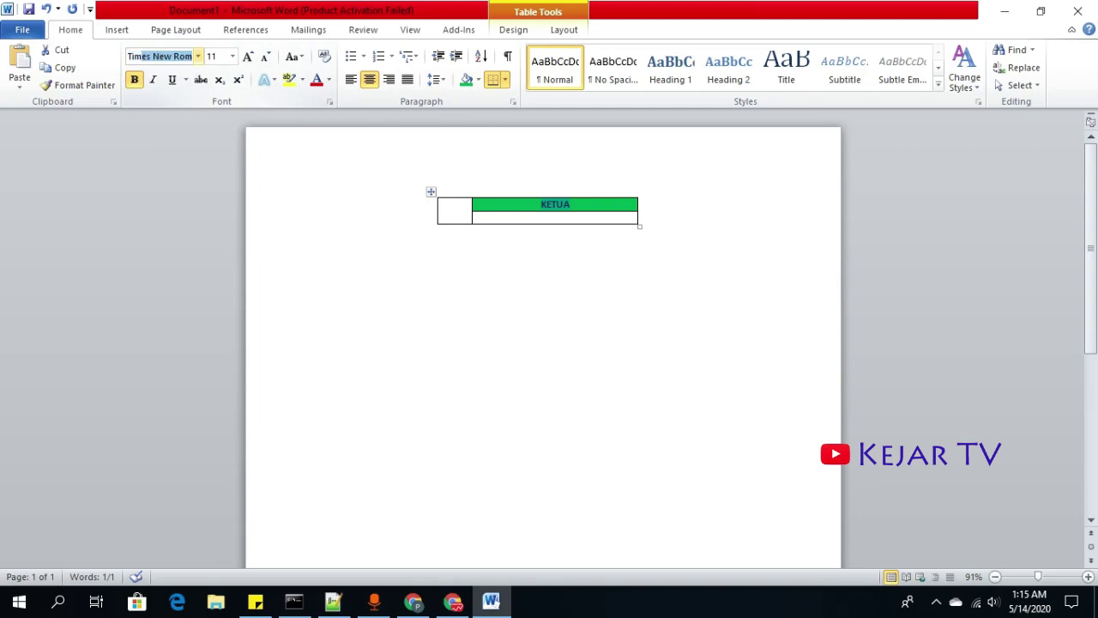
pyautogui.press('Tab')
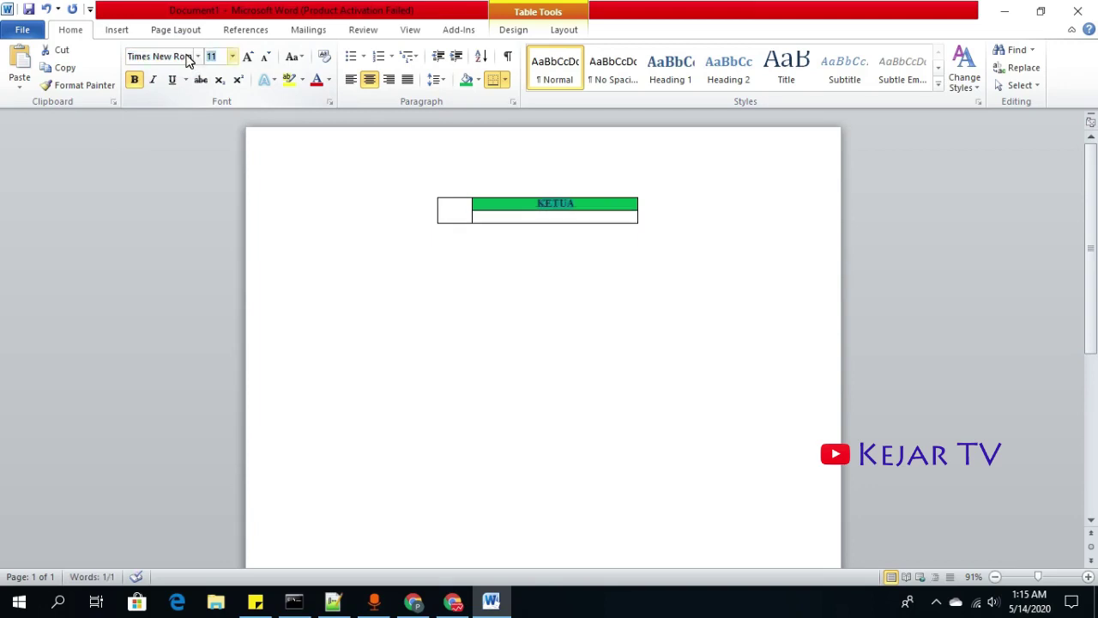
pyautogui.write('12')
pyautogui.press('Return')
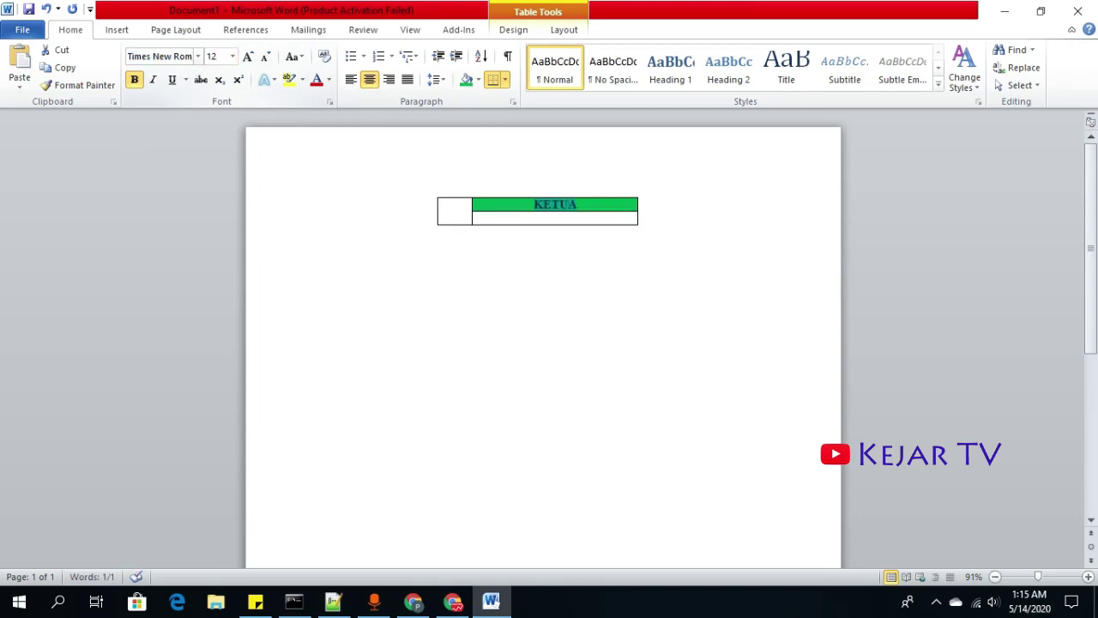
pyautogui.click(593, 216)
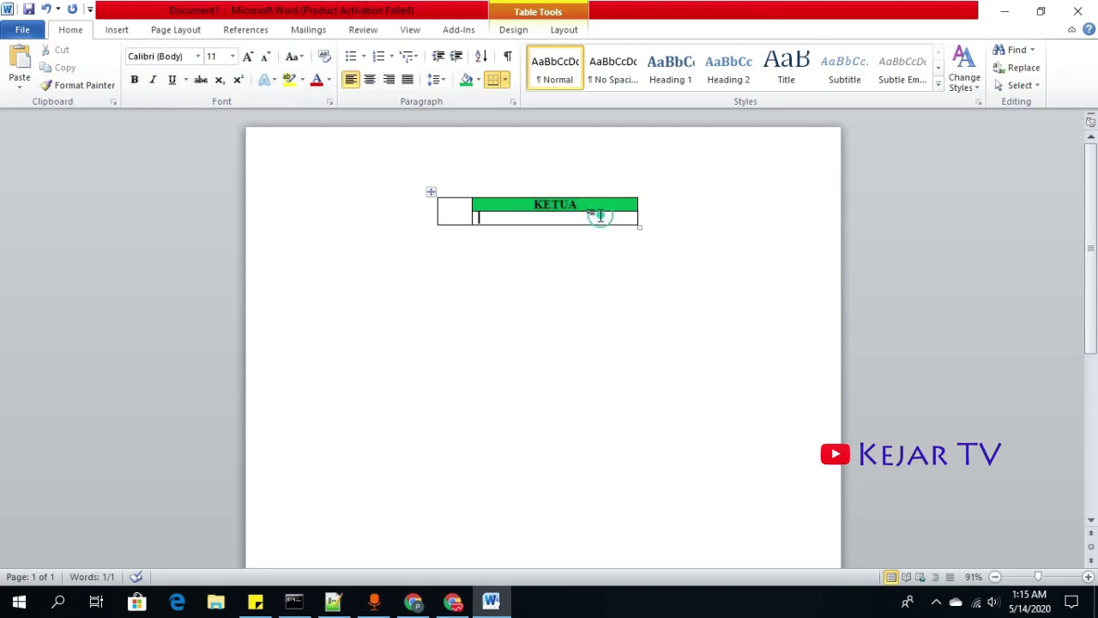
pyautogui.click(452, 206)
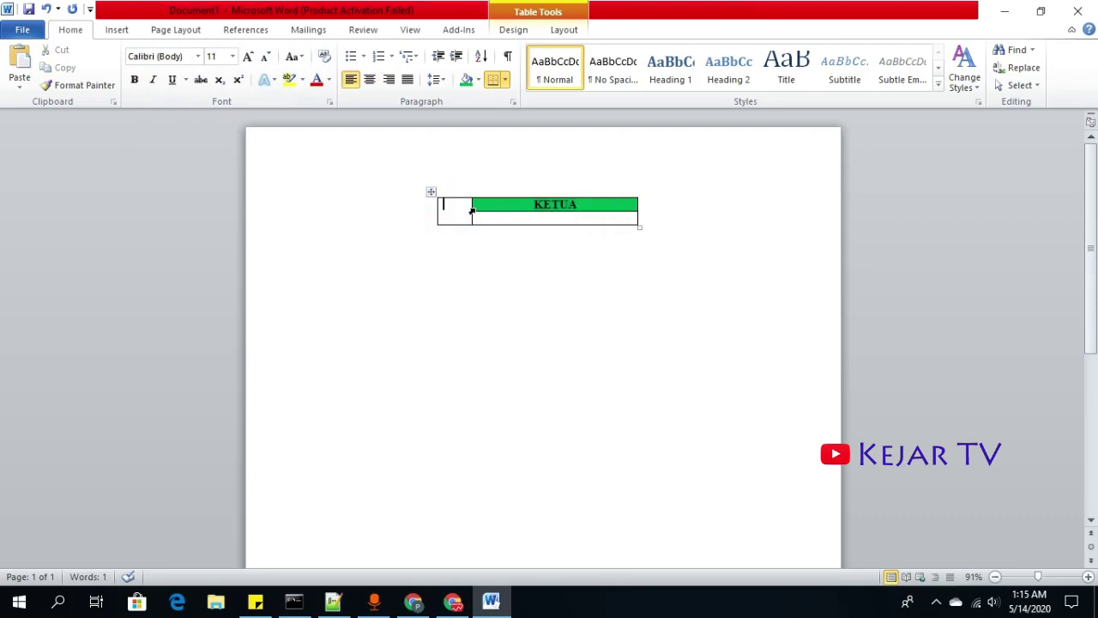
# Step: Insert the 'baru' photo into the table's merged left cell
pyautogui.click(111, 31)
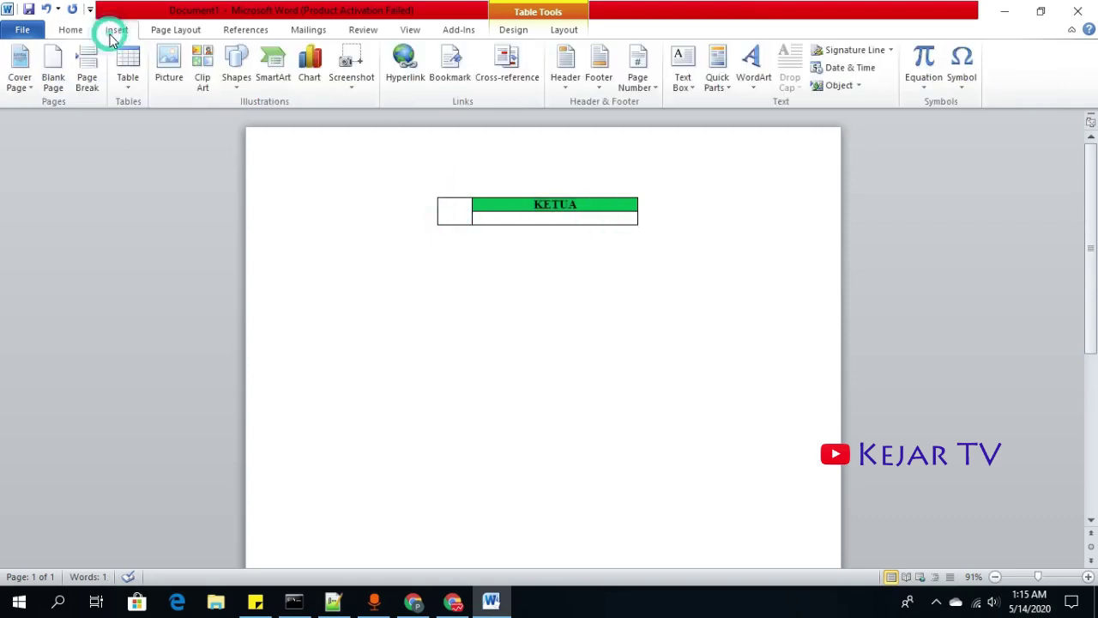
pyautogui.click(167, 69)
pyautogui.scroll(-5, 450, 227)
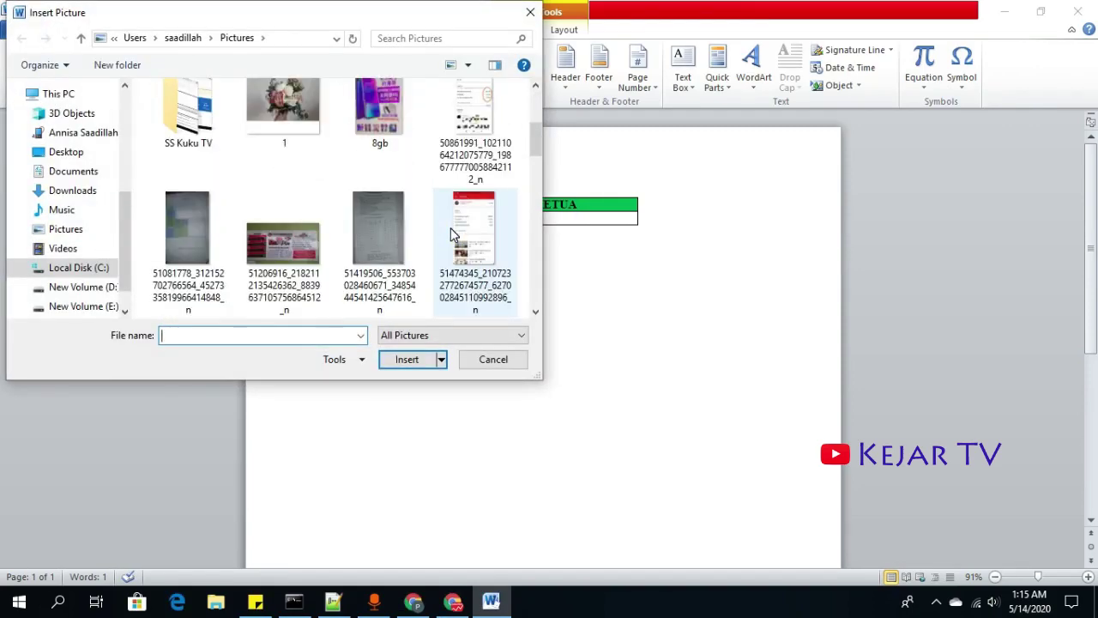
pyautogui.scroll(-3, 450, 227)
pyautogui.scroll(-3, 451, 232)
pyautogui.scroll(-2, 451, 231)
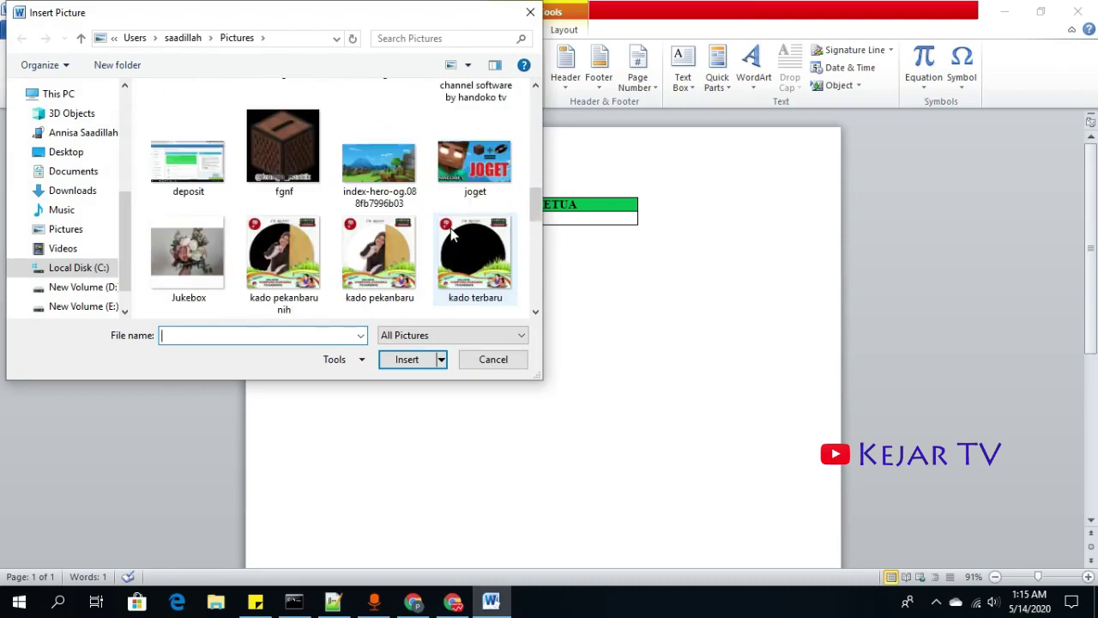
pyautogui.scroll(2, 451, 231)
pyautogui.doubleClick(189, 137)
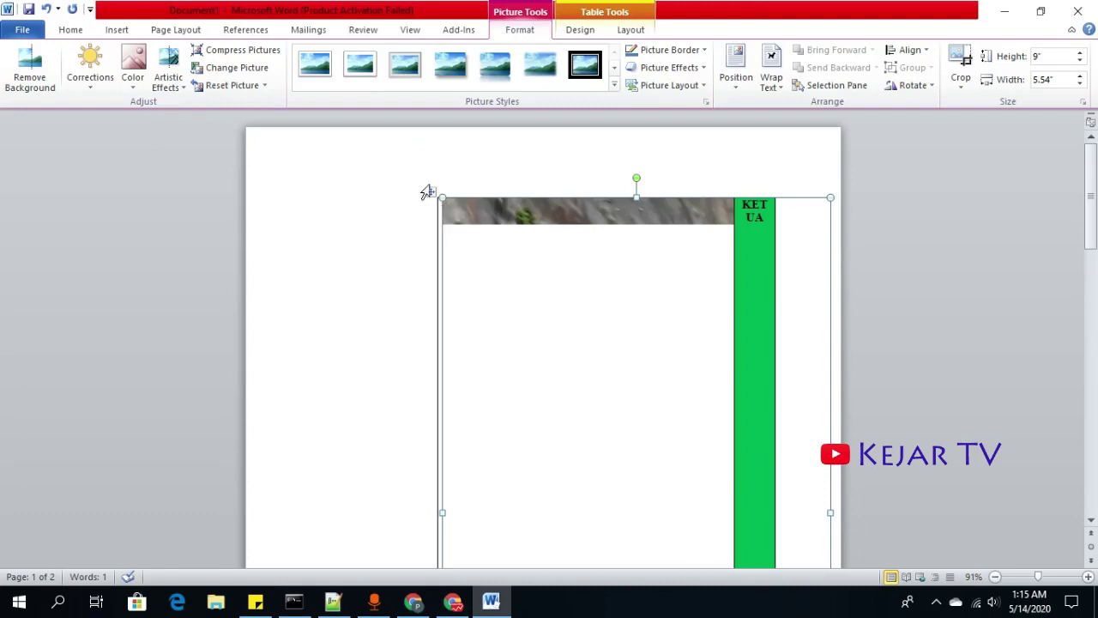
# Step: Shrink the photo to a roughly 0.4-inch square thumbnail fitting the left cell
pyautogui.moveTo(439, 196); pyautogui.dragTo(652, 494)
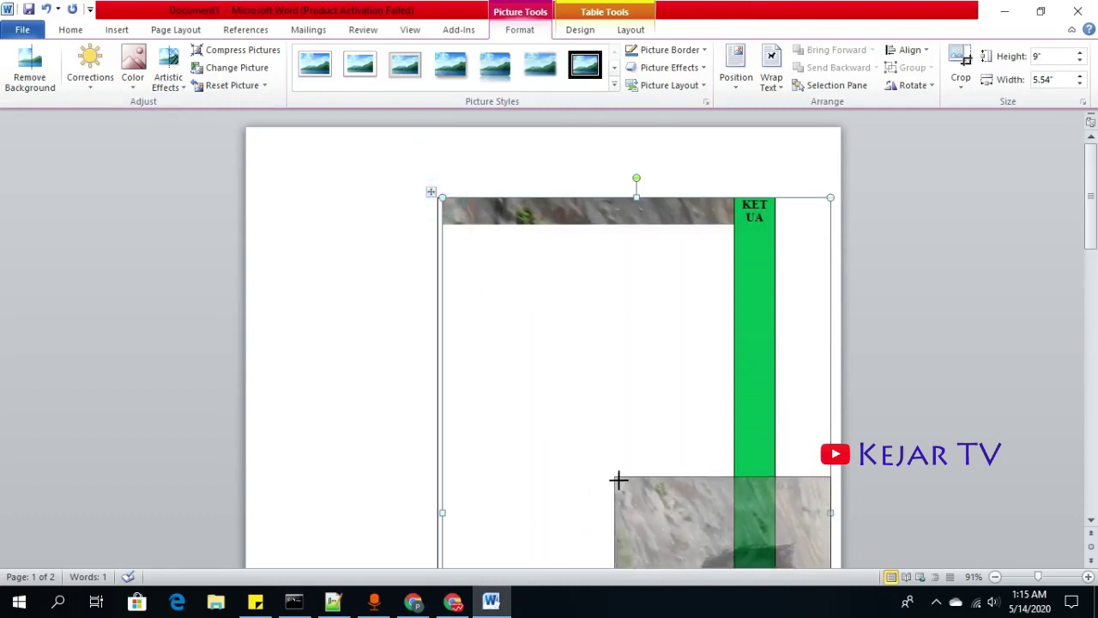
pyautogui.moveTo(439, 196); pyautogui.dragTo(566, 407)
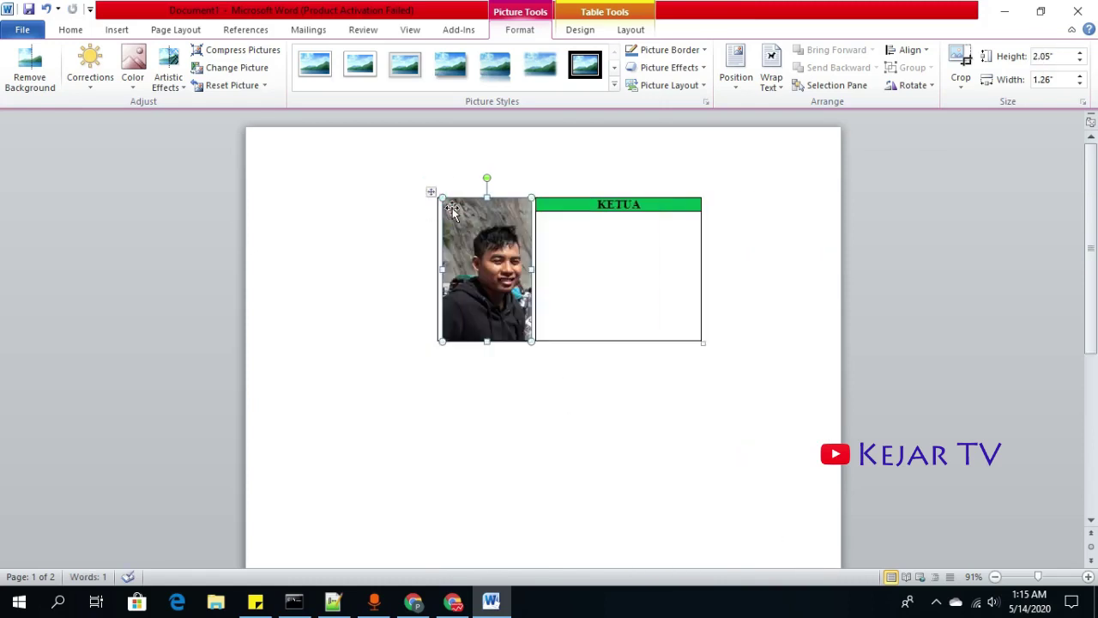
pyautogui.moveTo(444, 237); pyautogui.dragTo(496, 319)
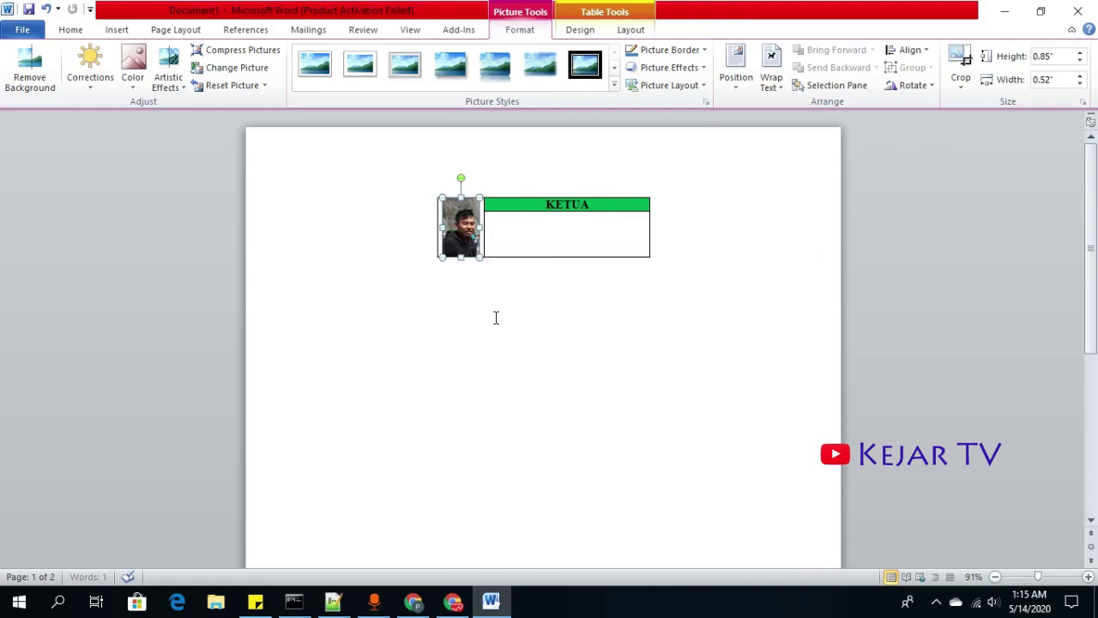
pyautogui.moveTo(460, 199); pyautogui.dragTo(463, 223)
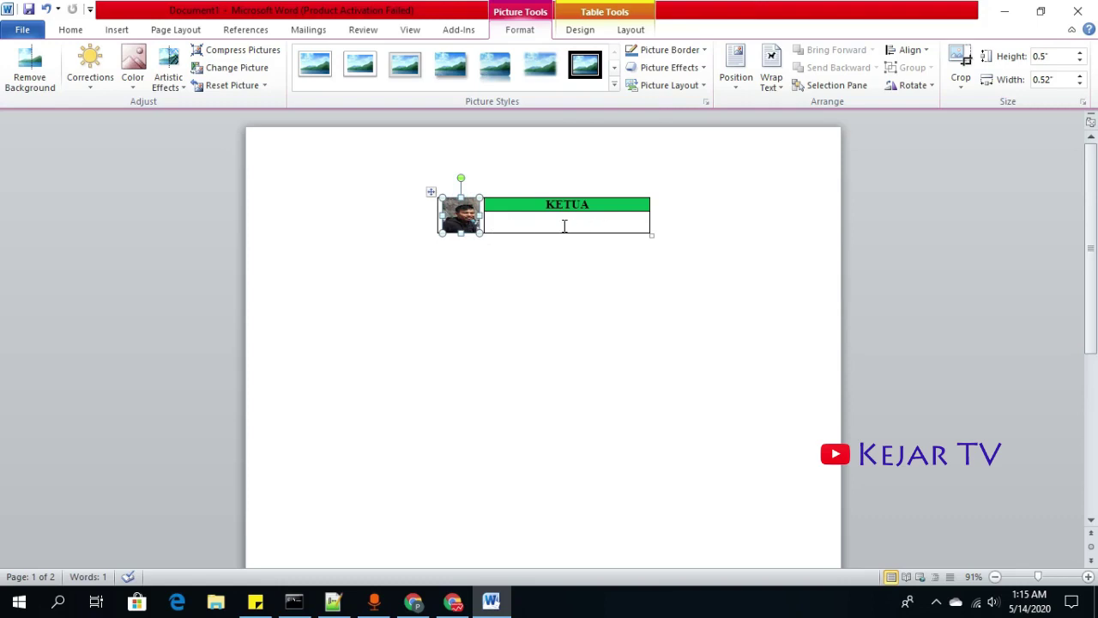
pyautogui.moveTo(483, 238); pyautogui.dragTo(474, 227)
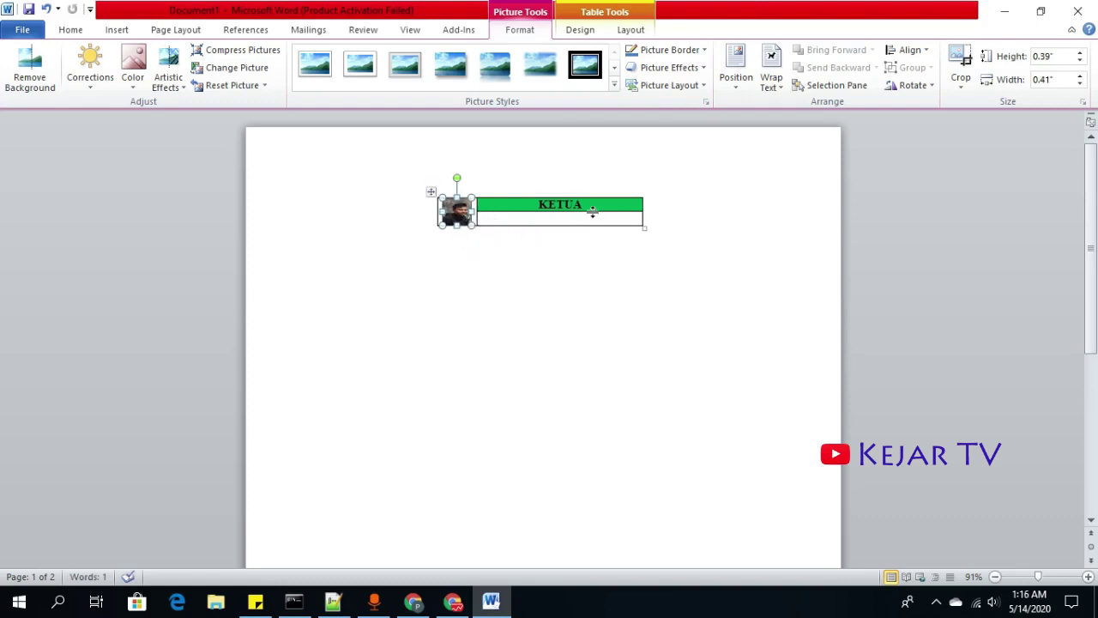
pyautogui.click(565, 262)
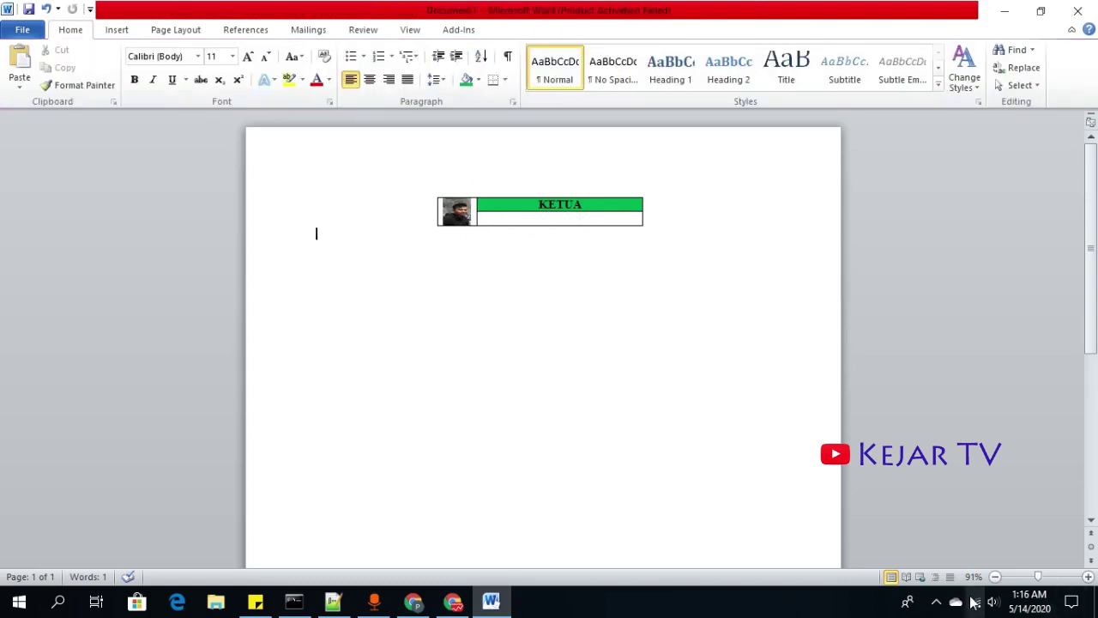
pyautogui.click(936, 602)
pyautogui.rightClick(939, 575)
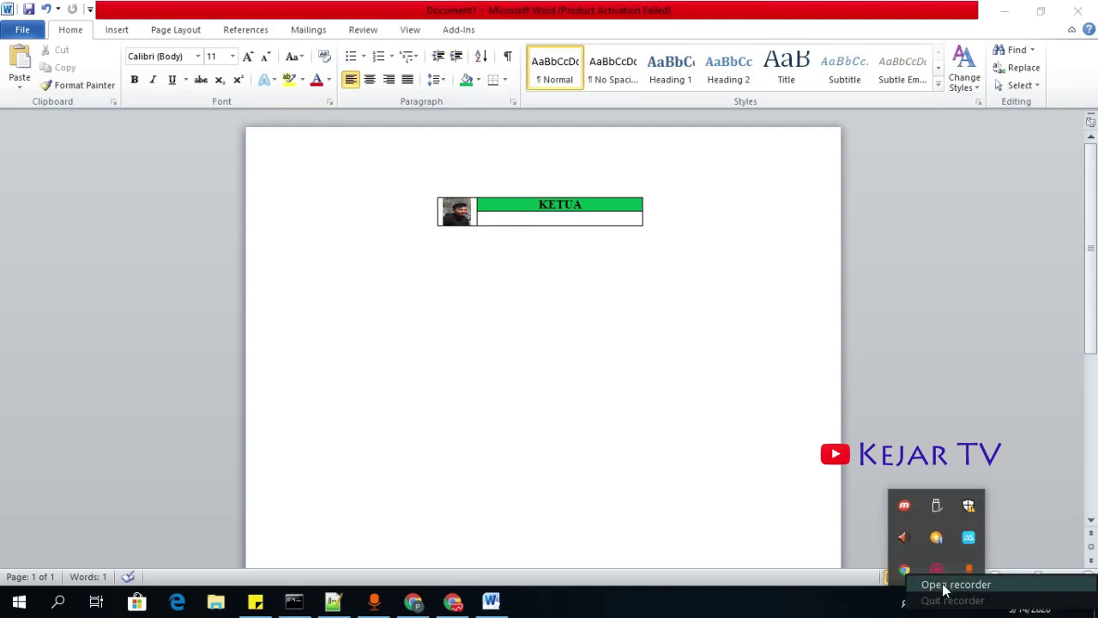
# Step: Type the centred name 'Kejar TV M.Yt' in the cell below KETUA, correcting typos
pyautogui.click(688, 212)
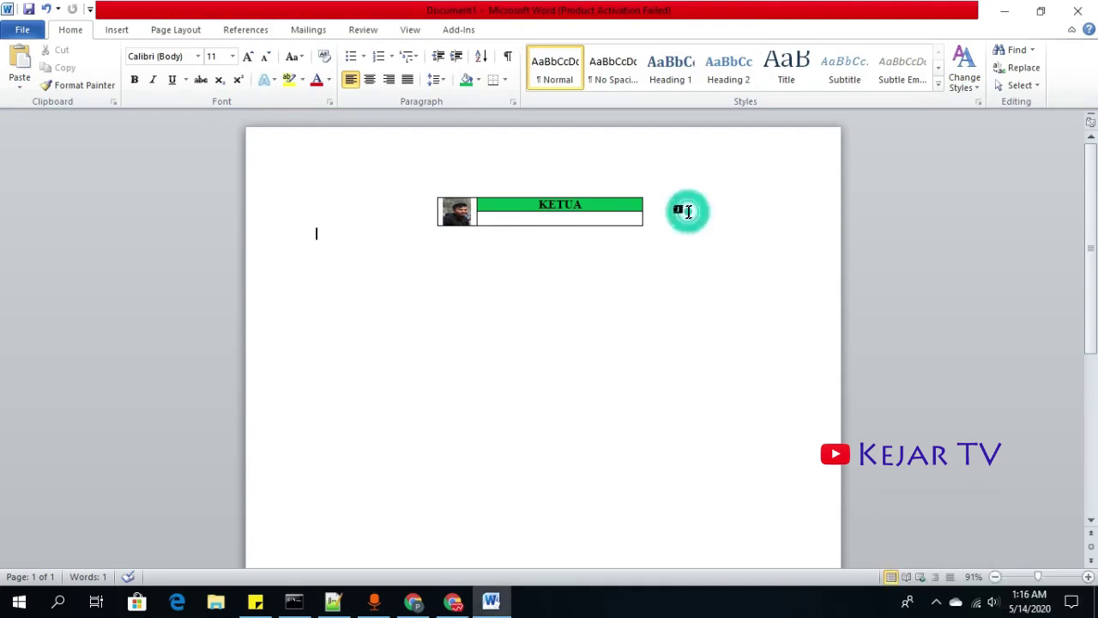
pyautogui.click(935, 601)
pyautogui.rightClick(935, 571)
pyautogui.click(944, 578)
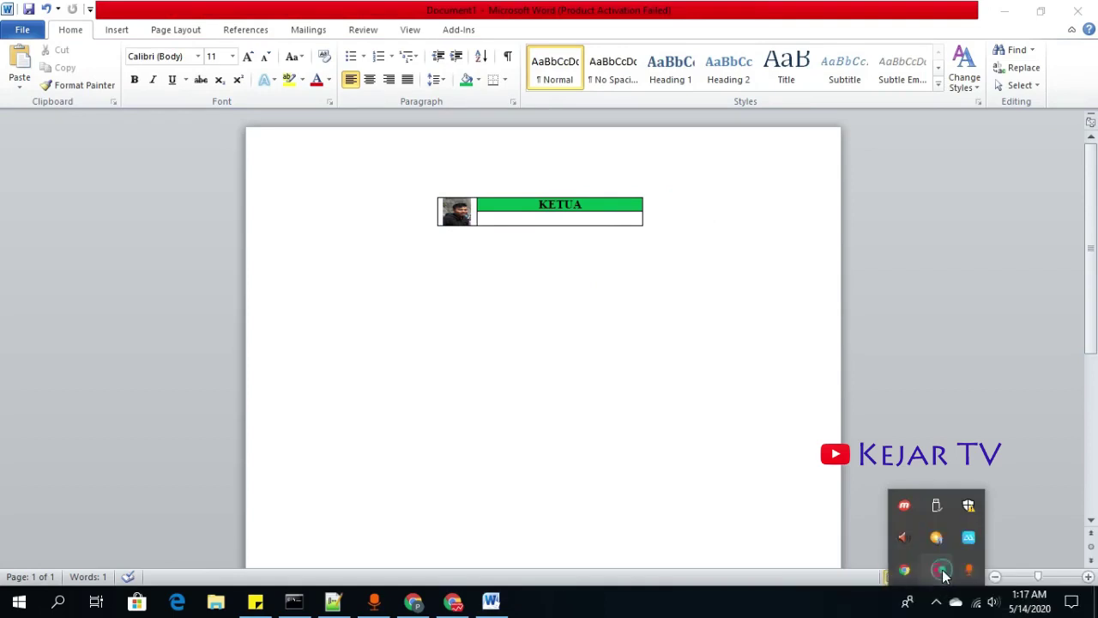
pyautogui.click(934, 572)
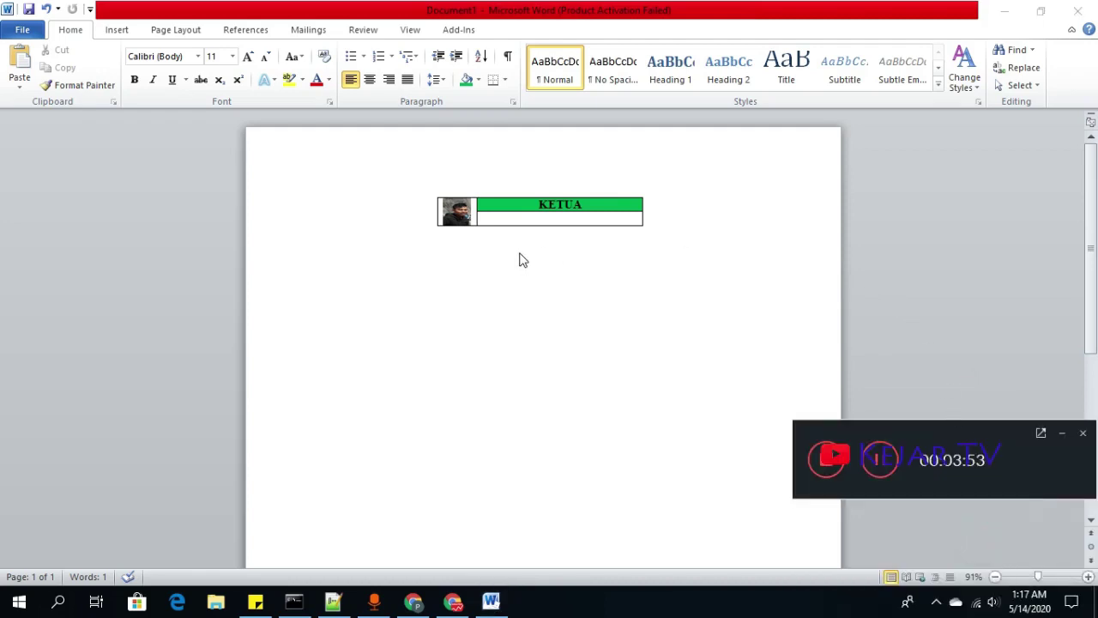
pyautogui.click(560, 221)
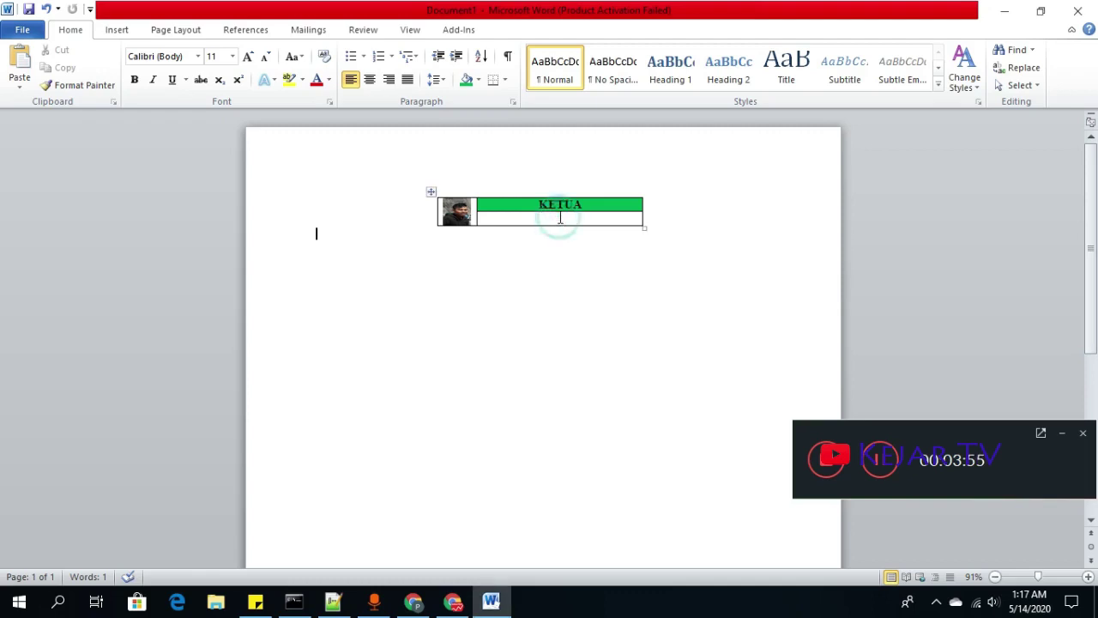
pyautogui.click(370, 80)
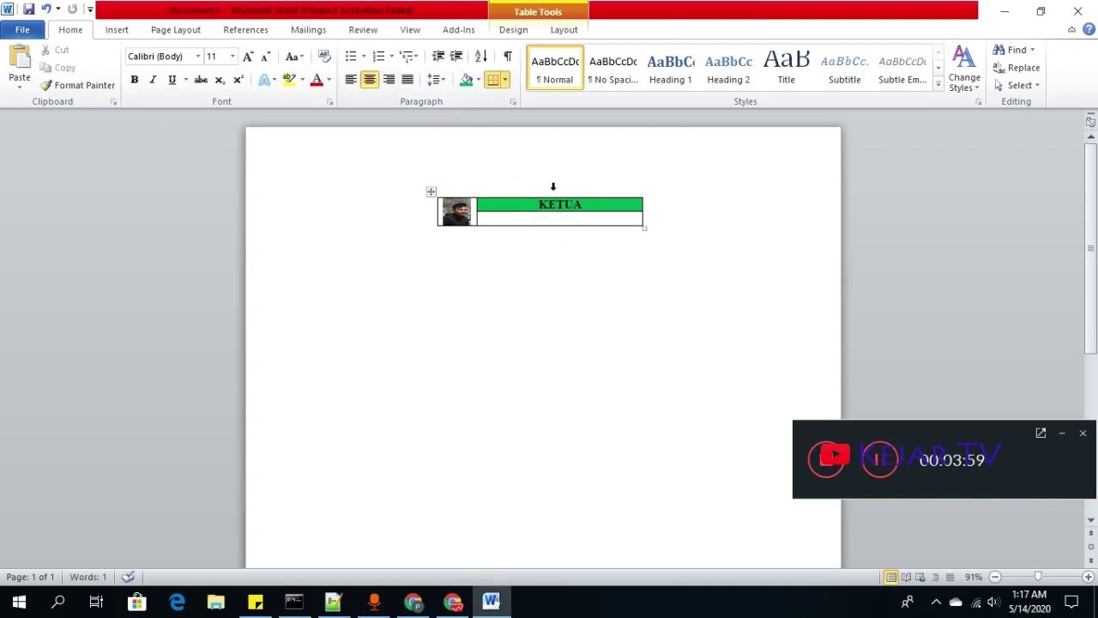
pyautogui.write('Kj')
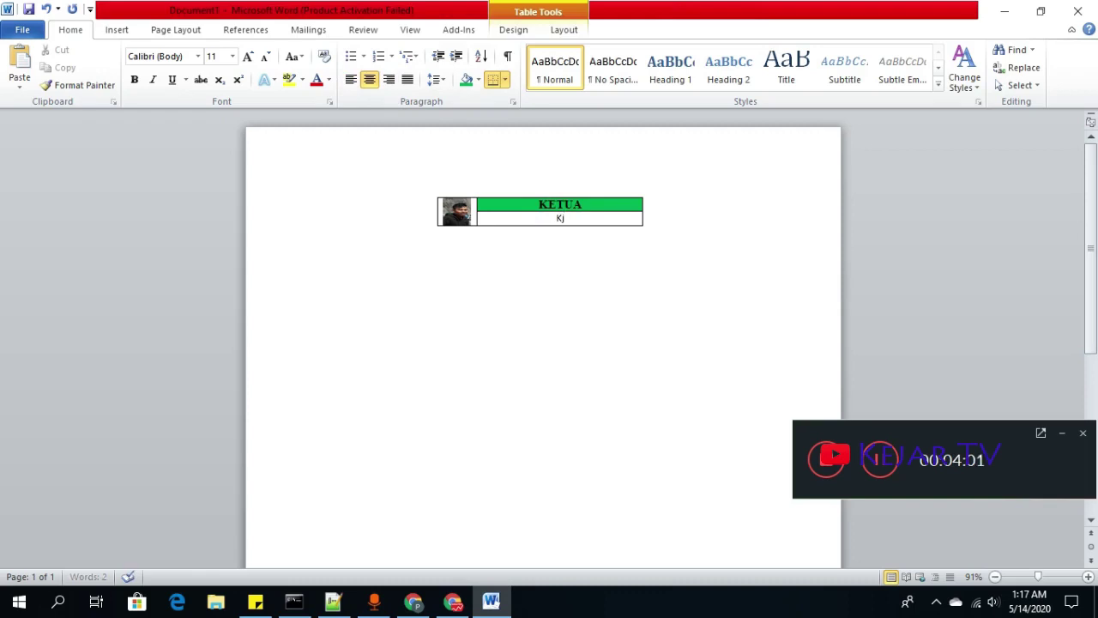
pyautogui.press('BackSpace')
pyautogui.press('BackSpace')
pyautogui.press('BackSpace')
pyautogui.press('BackSpace')
pyautogui.write('jar TV')
pyautogui.write('M')
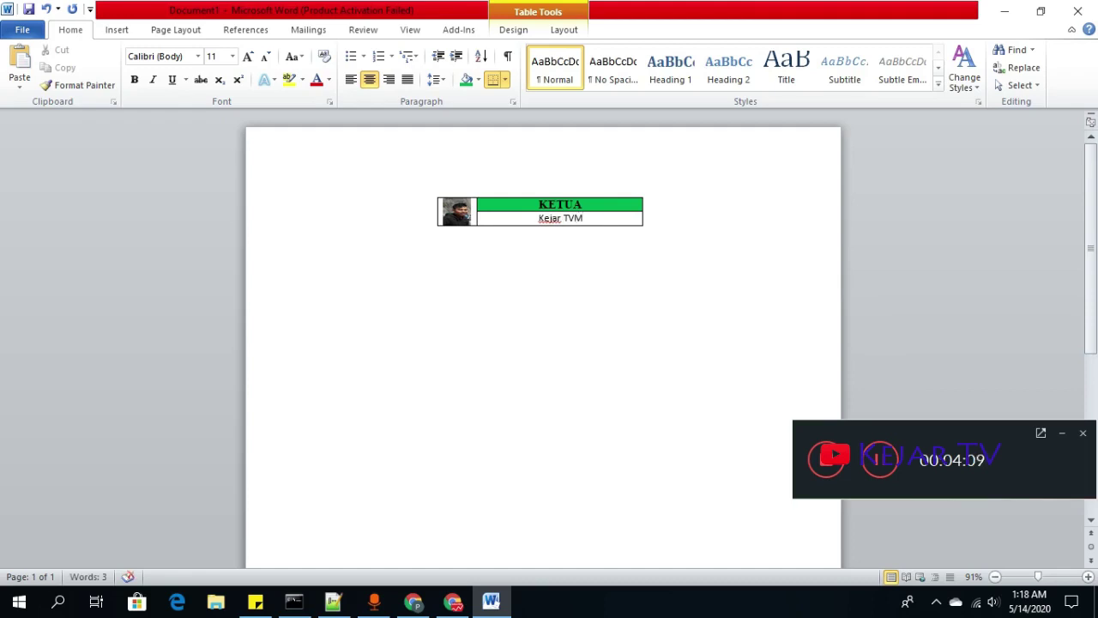
pyautogui.press('BackSpace')
pyautogui.press('BackSpace')
pyautogui.write('VV')
pyautogui.write(' M.')
pyautogui.write('Yt')
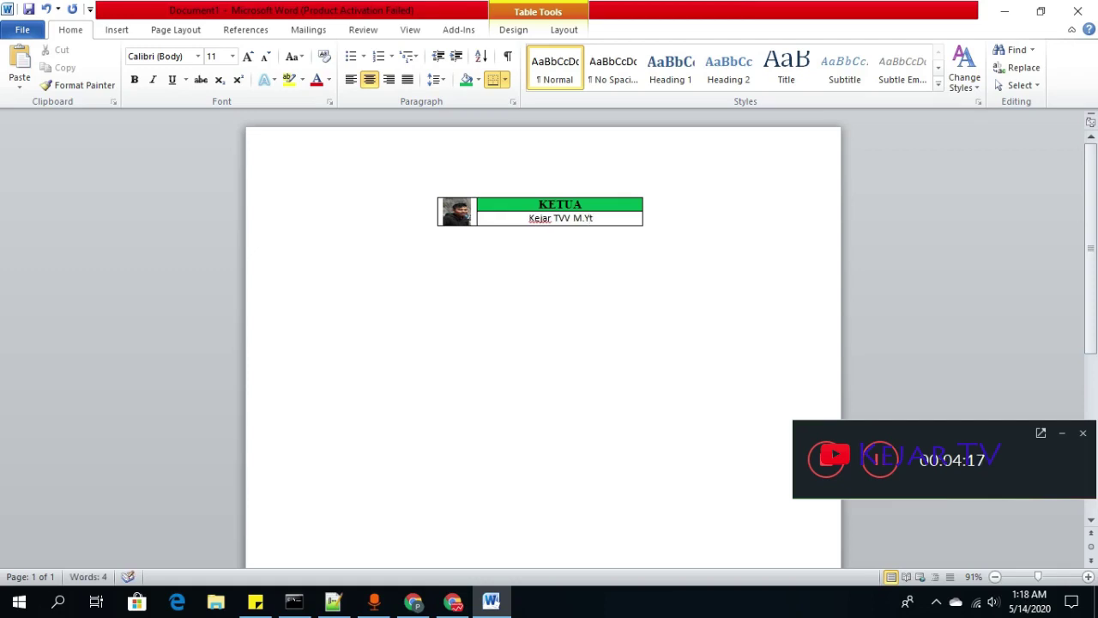
pyautogui.press('Left')
pyautogui.press('Left')
pyautogui.press('Left')
pyautogui.press('Left')
pyautogui.press('Left')
pyautogui.press('BackSpace')
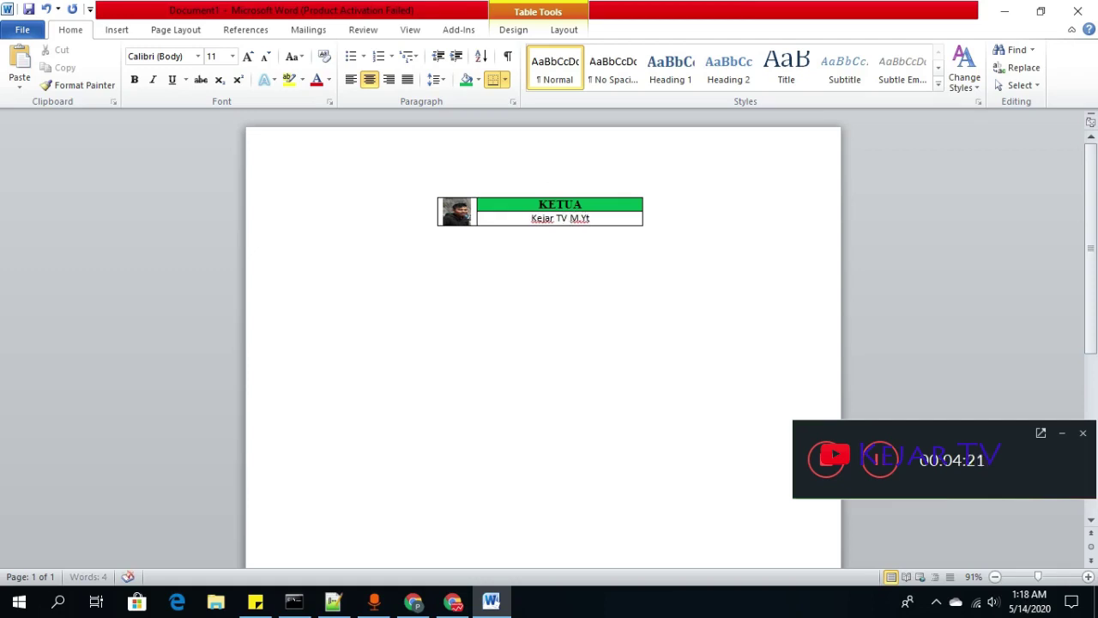
pyautogui.click(736, 208)
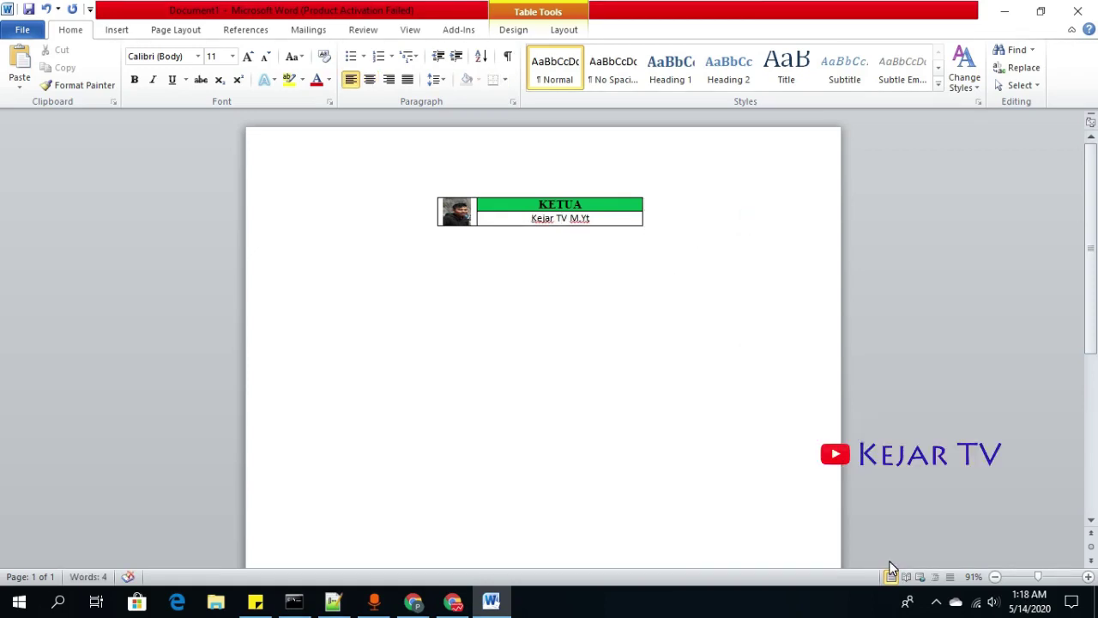
# Step: Draw a short downward arrow below the KETUA table with a thick black line style
pyautogui.click(937, 602)
pyautogui.rightClick(936, 569)
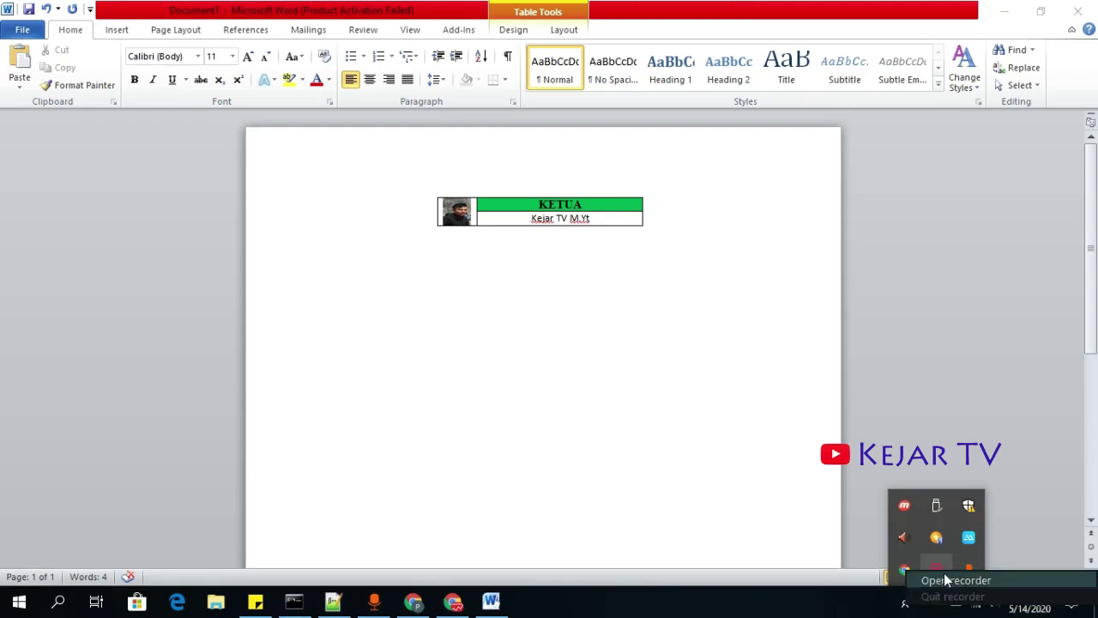
pyautogui.click(946, 581)
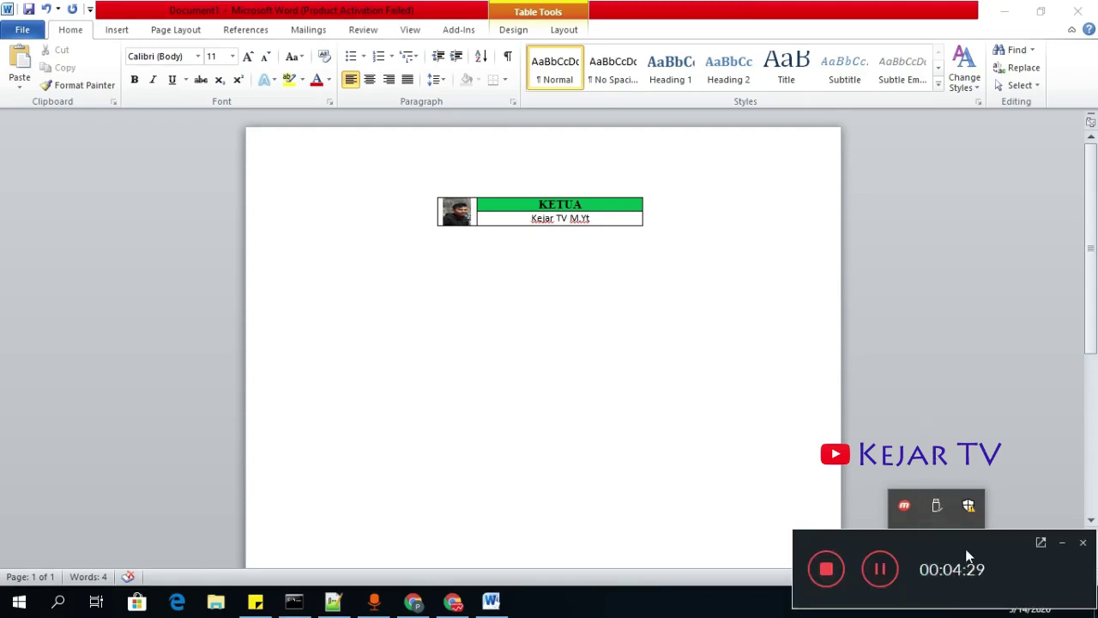
pyautogui.moveTo(967, 556); pyautogui.dragTo(999, 444)
pyautogui.click(1032, 506)
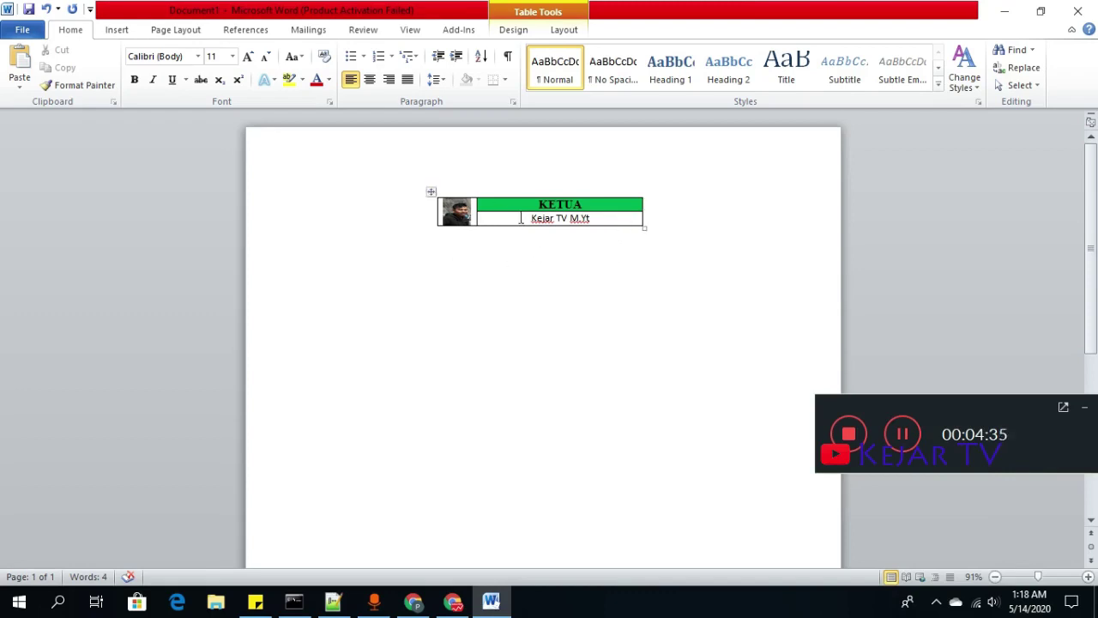
pyautogui.click(522, 156)
pyautogui.click(489, 318)
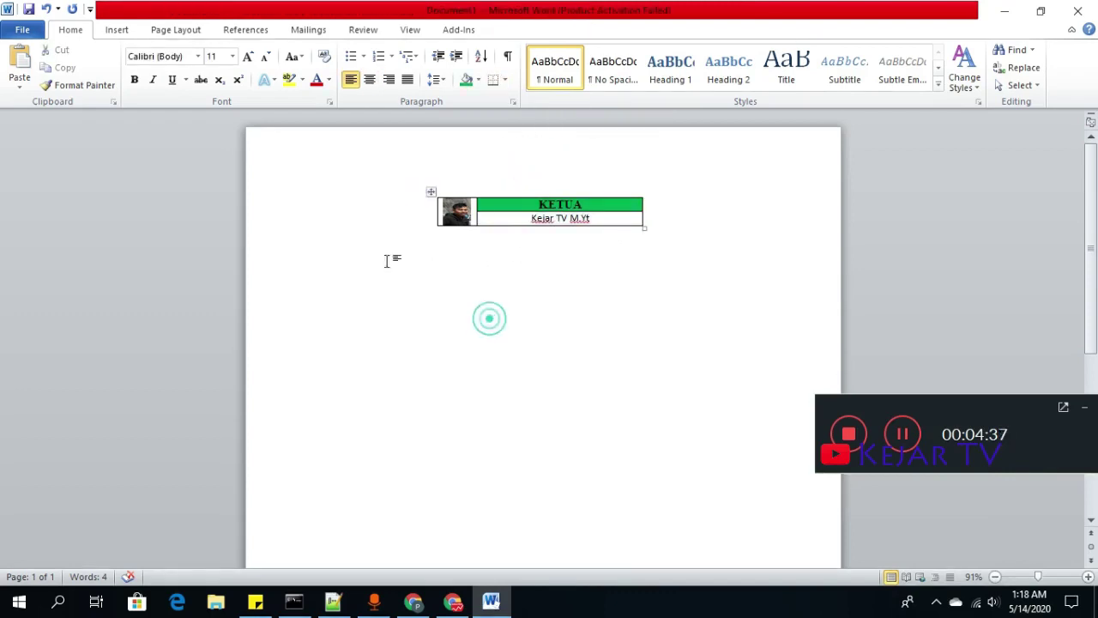
pyautogui.click(118, 35)
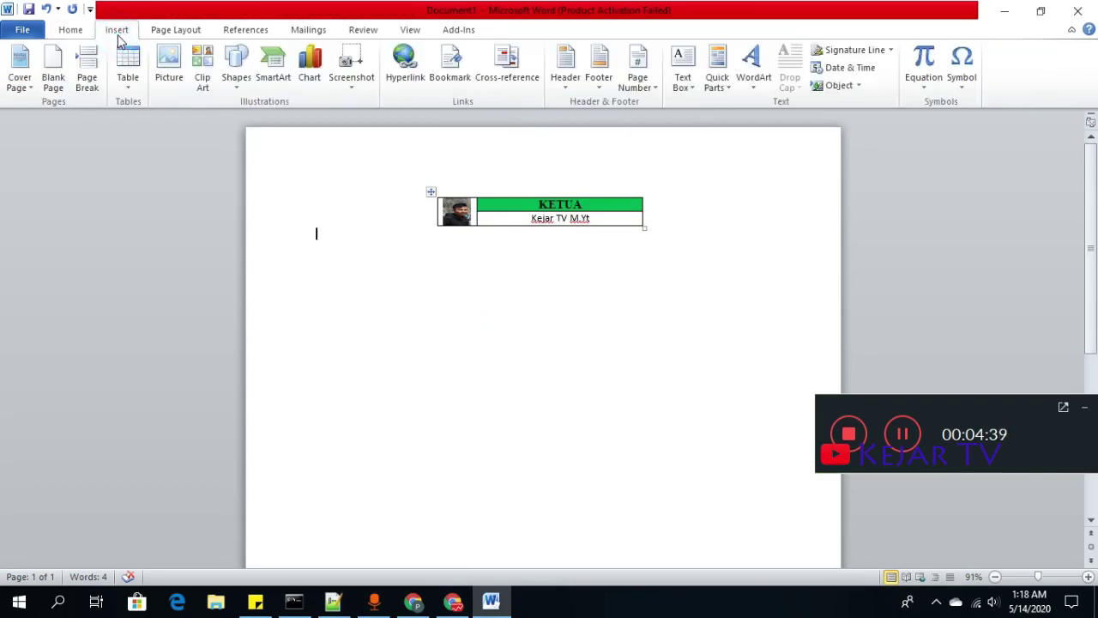
pyautogui.click(248, 82)
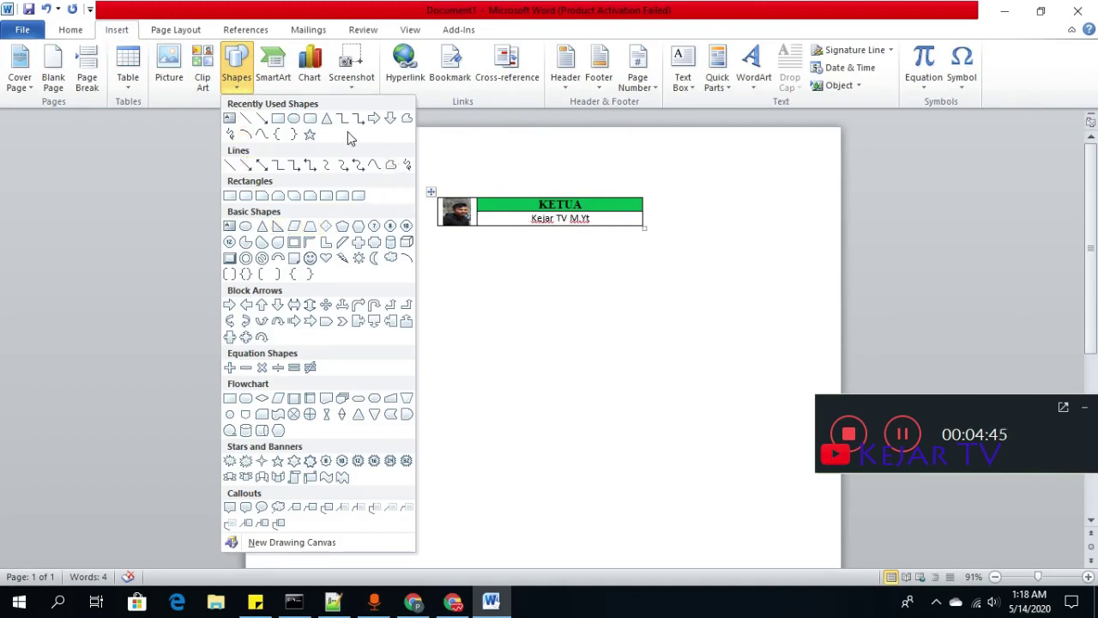
pyautogui.click(251, 166)
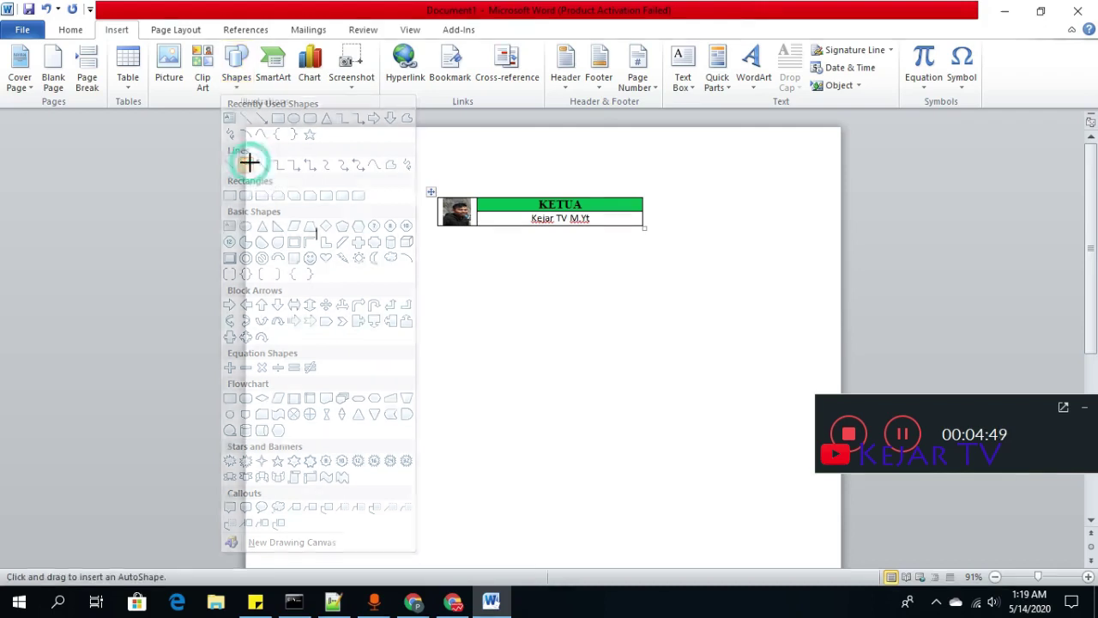
pyautogui.moveTo(540, 229); pyautogui.dragTo(542, 253)
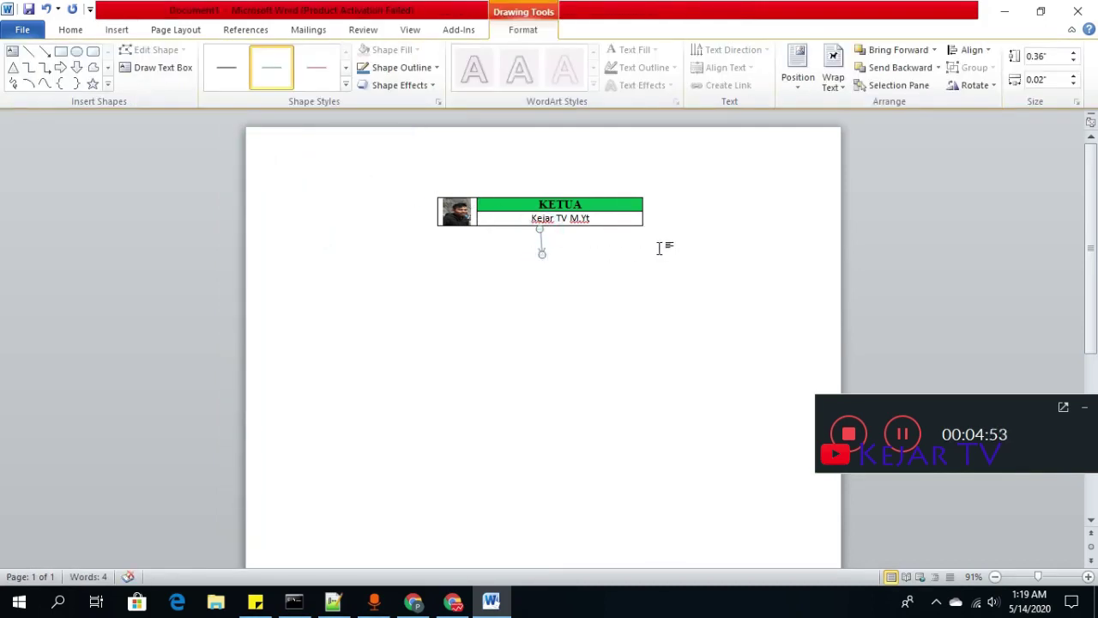
pyautogui.click(347, 84)
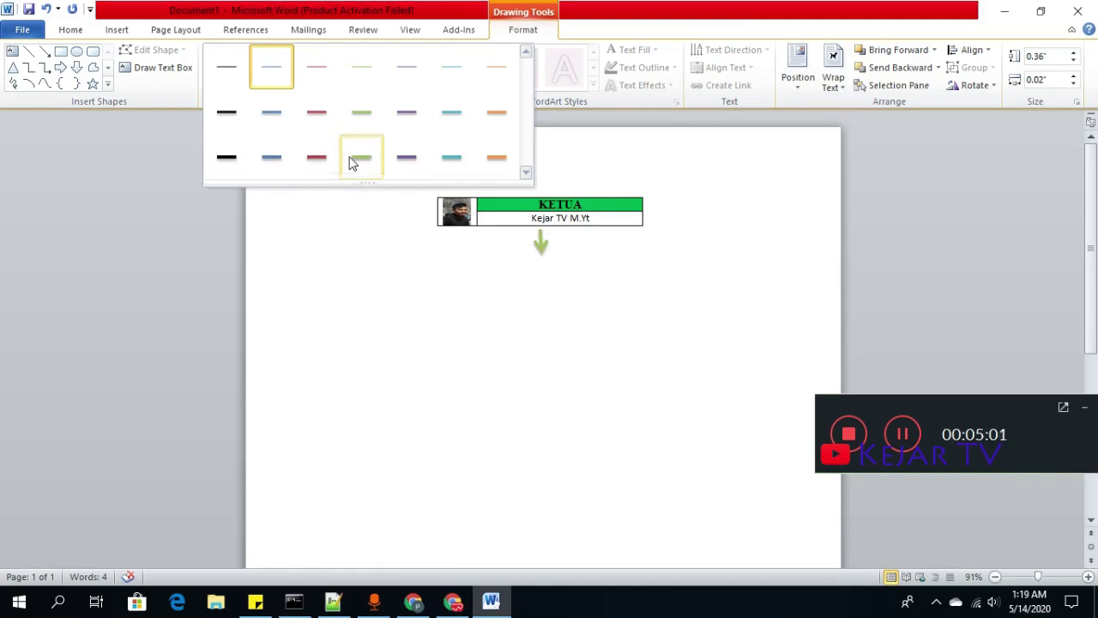
pyautogui.click(240, 164)
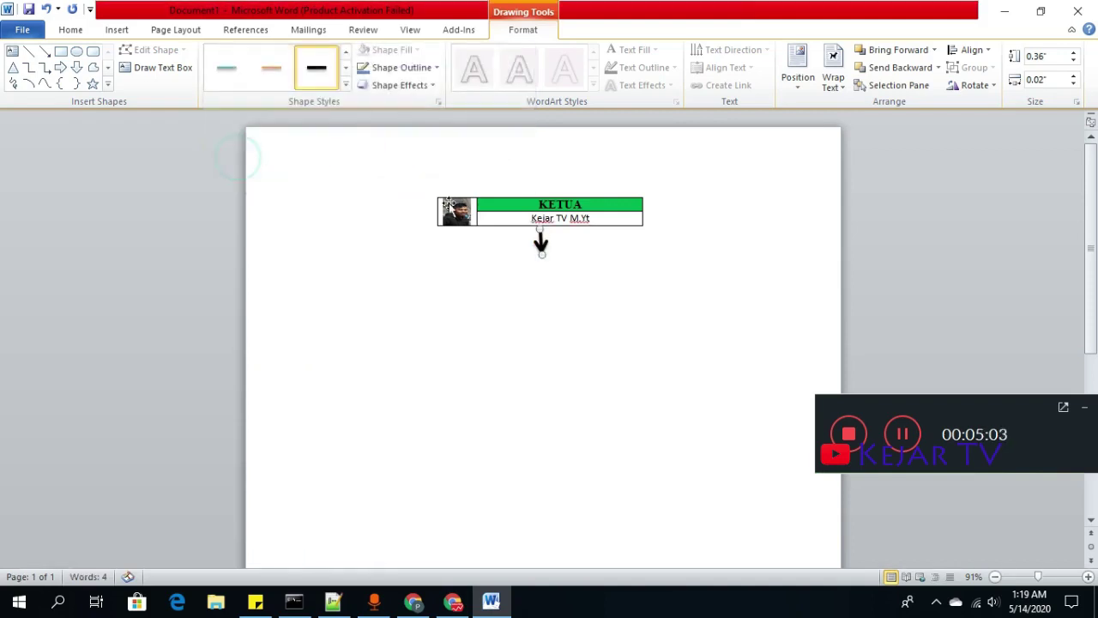
pyautogui.click(594, 269)
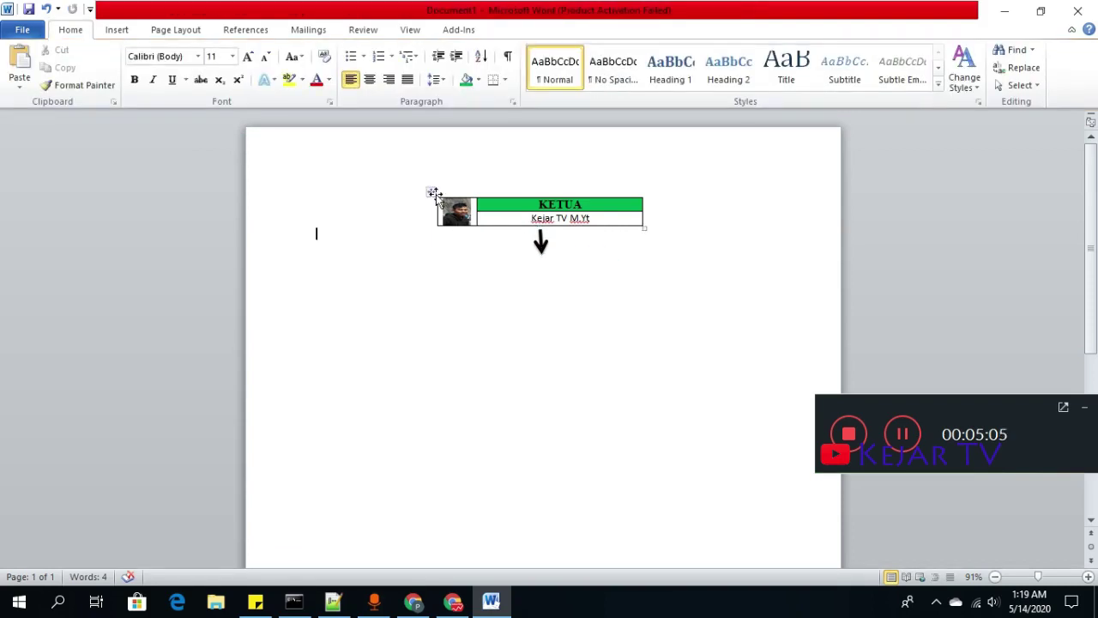
# Step: Copy the whole KETUA table, photo included
pyautogui.moveTo(432, 191); pyautogui.dragTo(433, 197)
pyautogui.rightClick(434, 197)
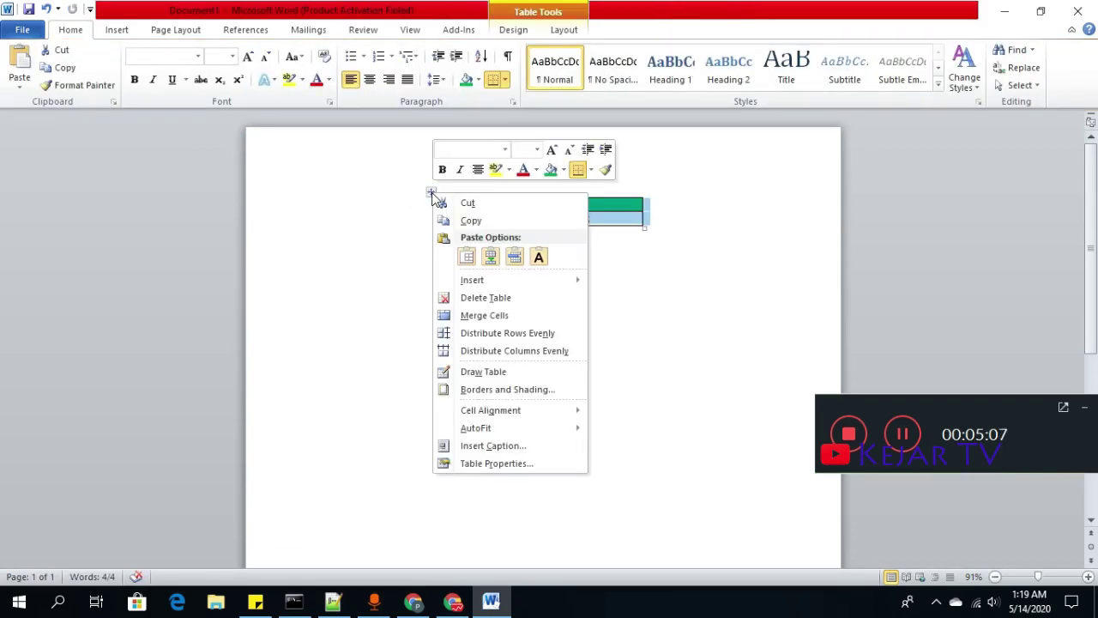
pyautogui.click(402, 182)
pyautogui.rightClick(430, 195)
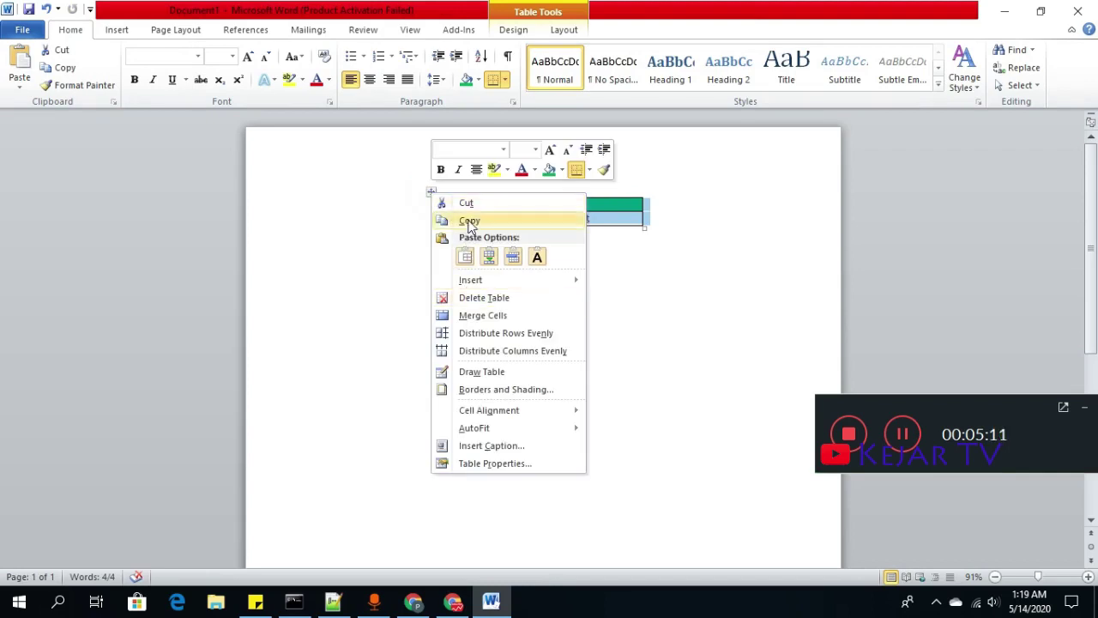
pyautogui.click(469, 220)
# Step: Paste the table below the arrow using Keep Source Formatting
pyautogui.click(605, 261)
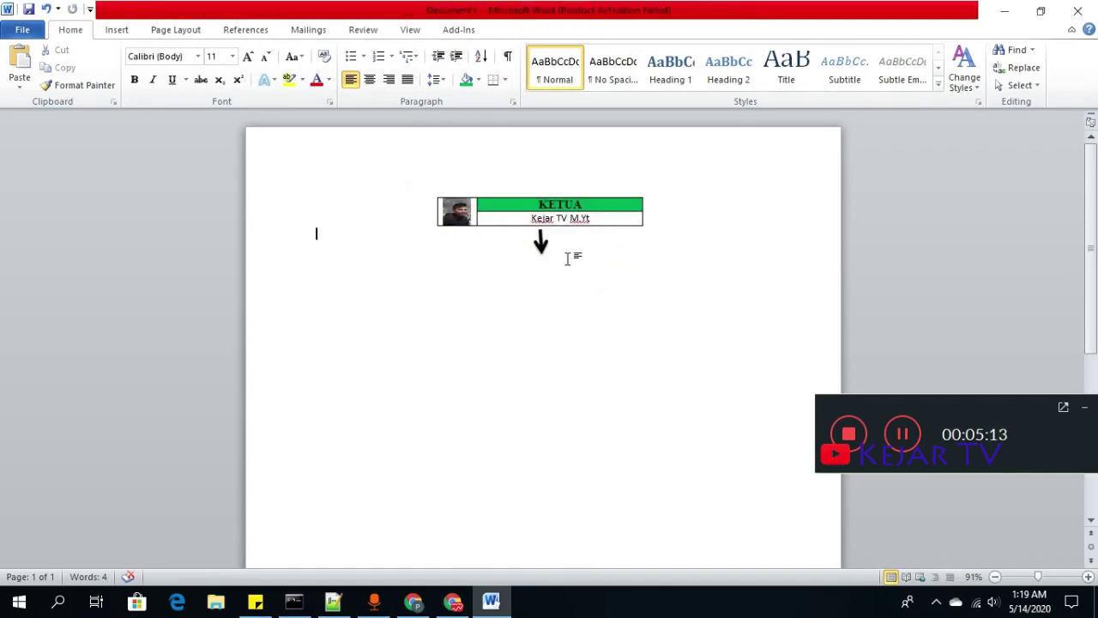
pyautogui.click(542, 266)
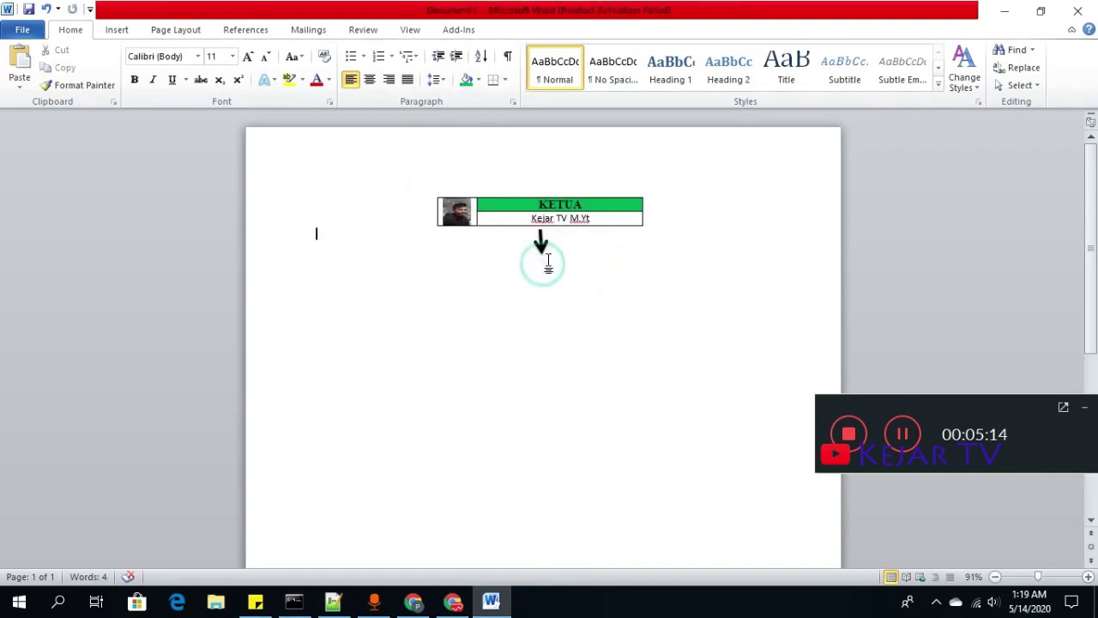
pyautogui.click(445, 273)
pyautogui.rightClick(448, 271)
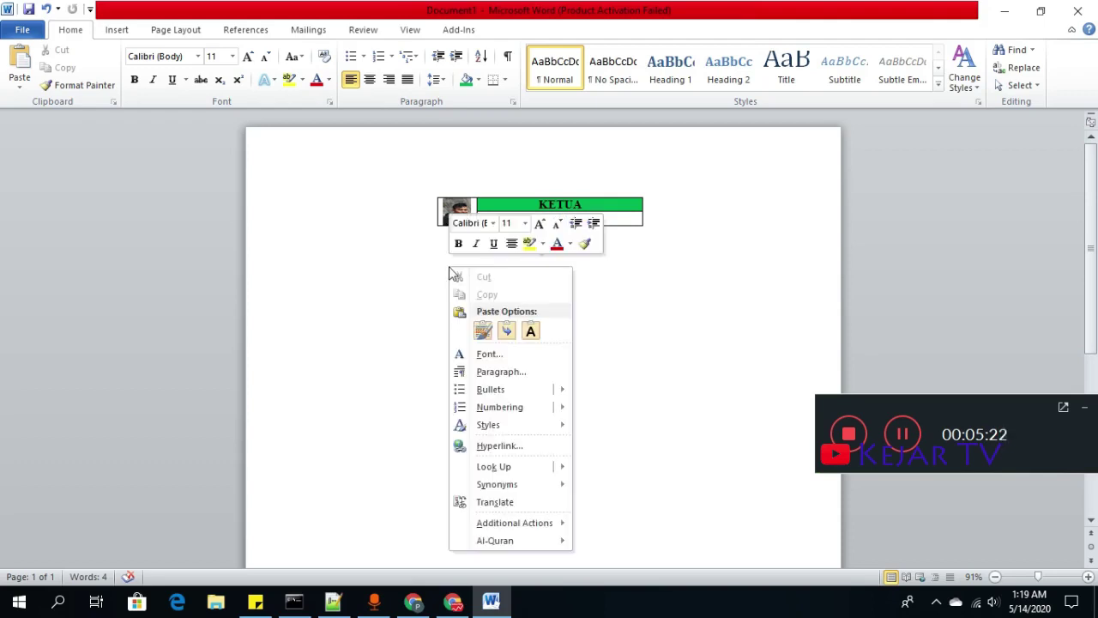
pyautogui.click(482, 332)
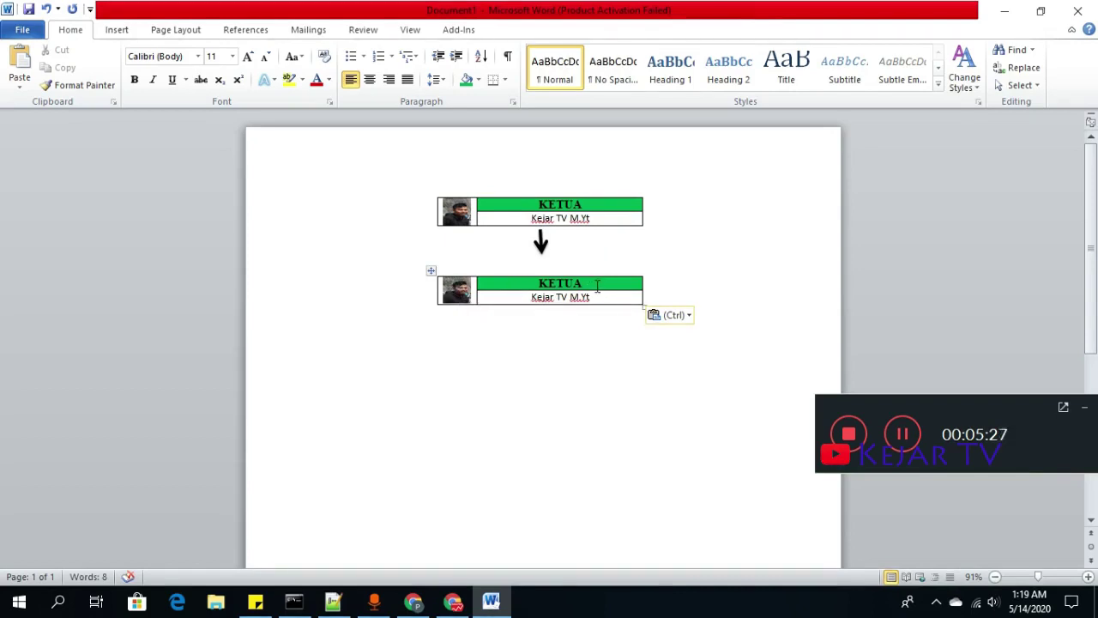
# Step: Prefix the copied heading with WAKIL so it reads 'WAKIL KETUA'
pyautogui.click(597, 284)
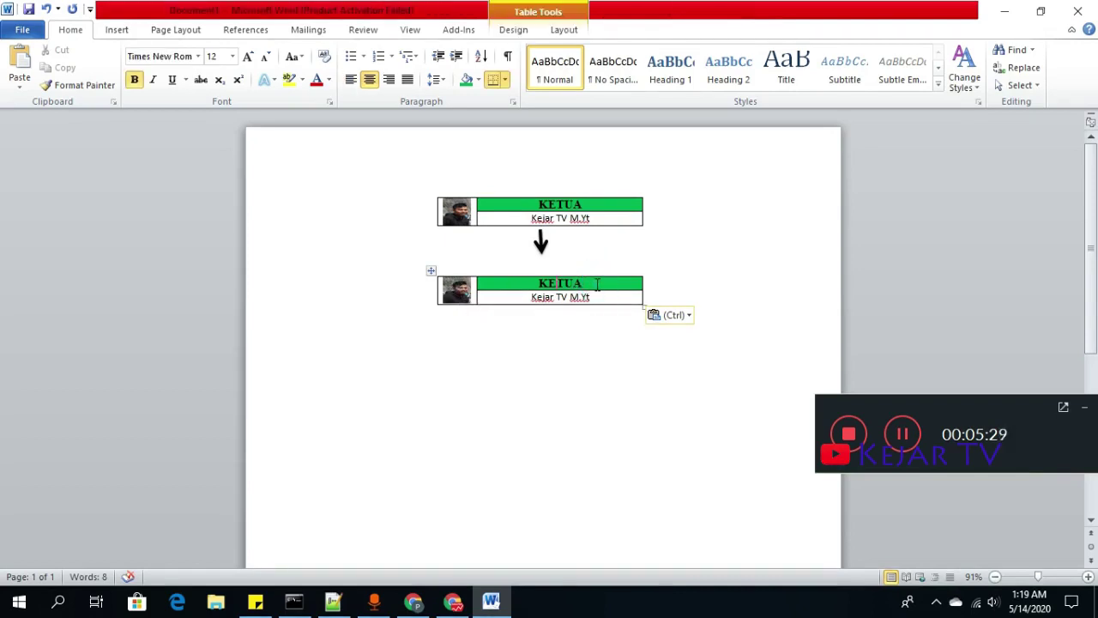
pyautogui.press('Home')
pyautogui.write('WAK')
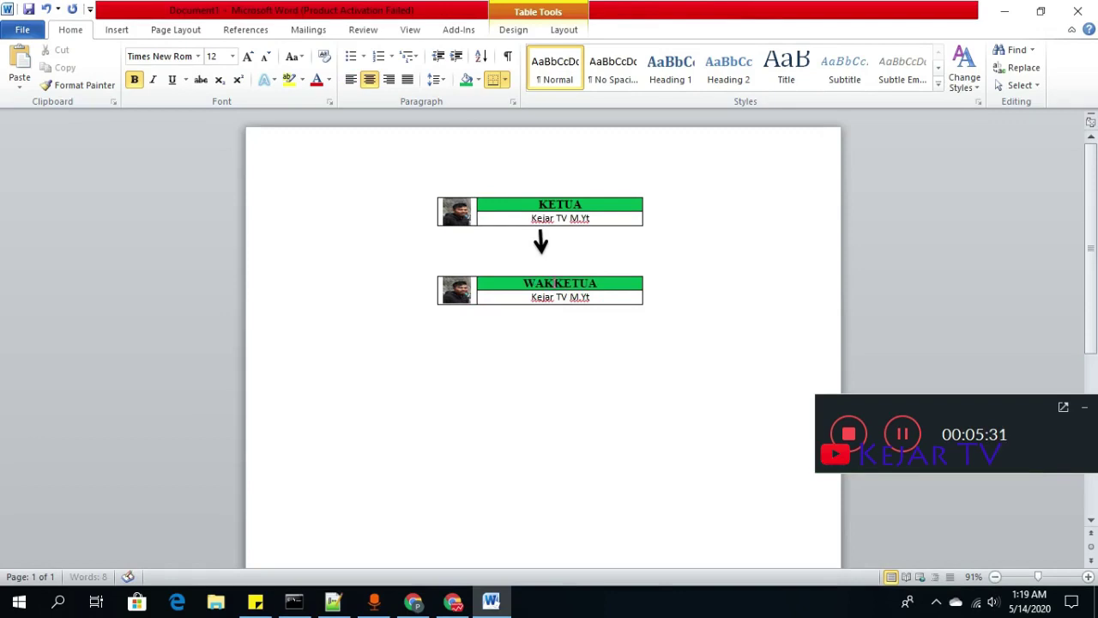
pyautogui.write('IL')
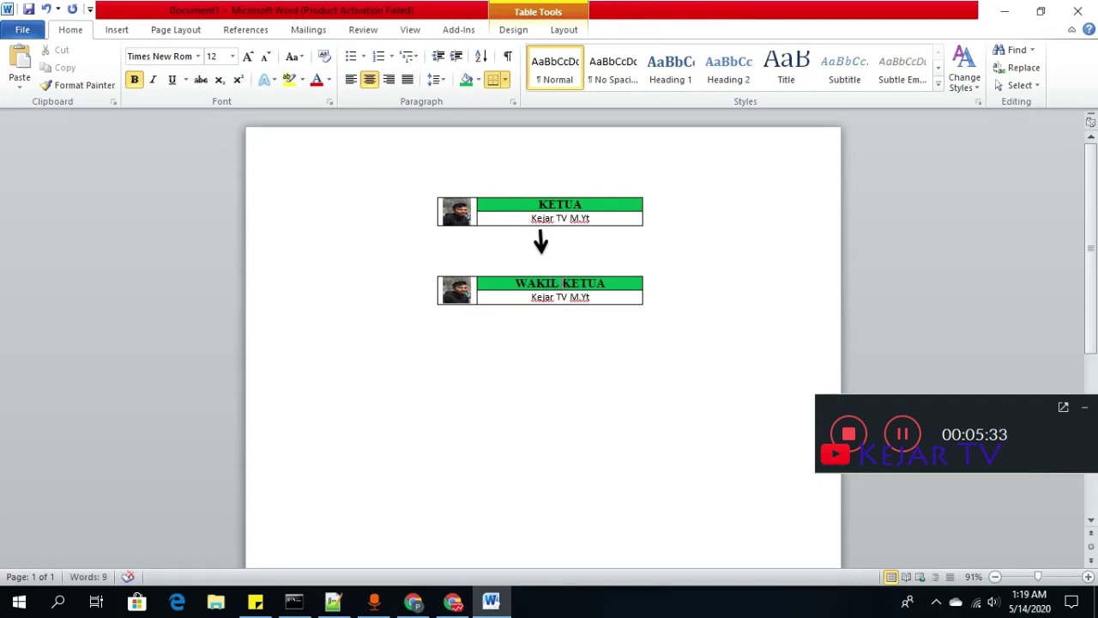
# Step: Replace the name line under the heading with the deputy's name and M.Sc
pyautogui.moveTo(543, 305)
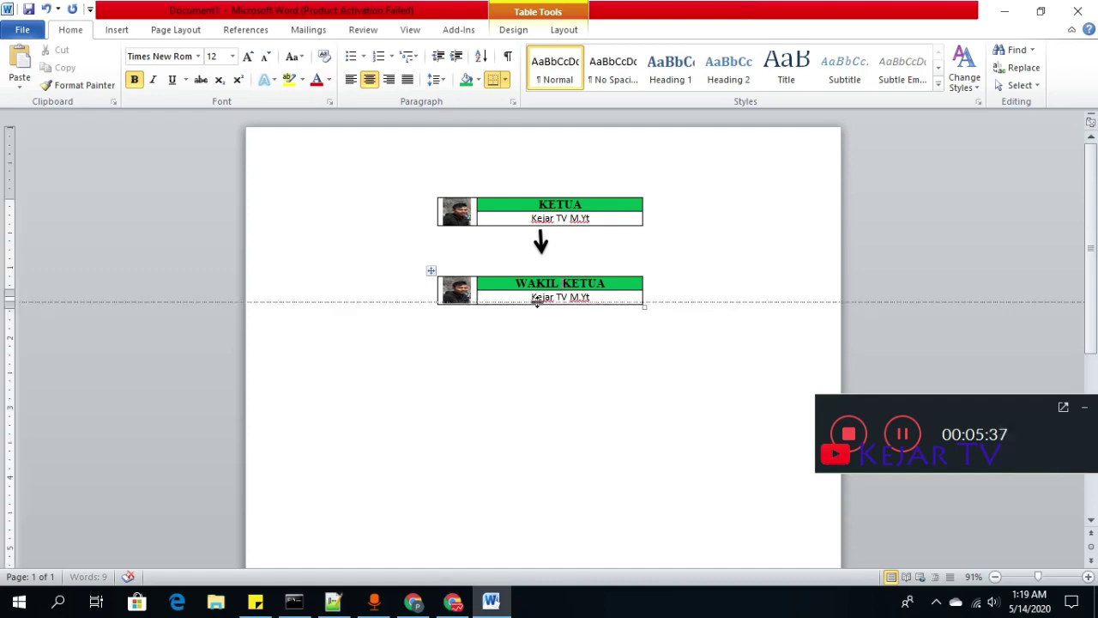
pyautogui.moveTo(532, 297); pyautogui.dragTo(595, 297)
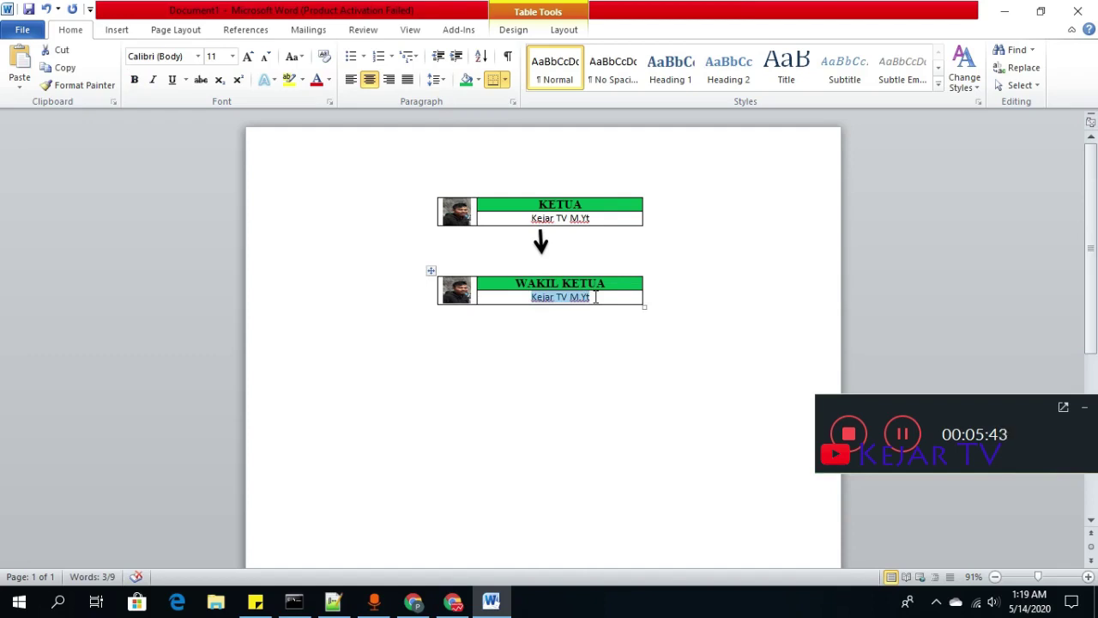
pyautogui.write('Te')
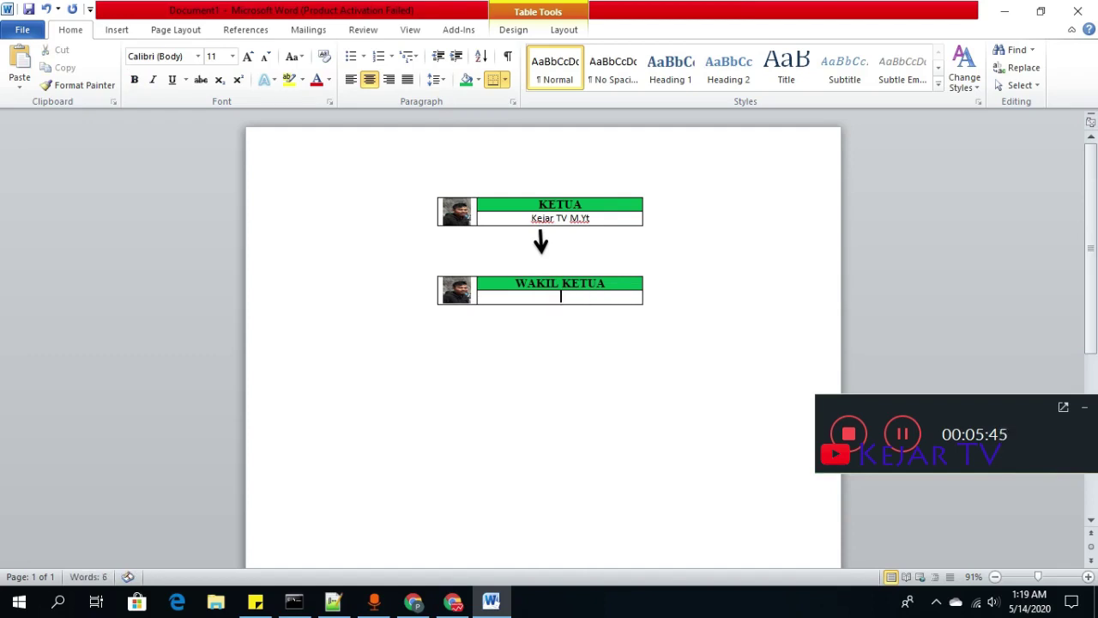
pyautogui.write('Jain')
pyautogui.write('lani')
pyautogui.write(' K')
pyautogui.write('ure')
pyautogui.write(' M')
pyautogui.write('.S')
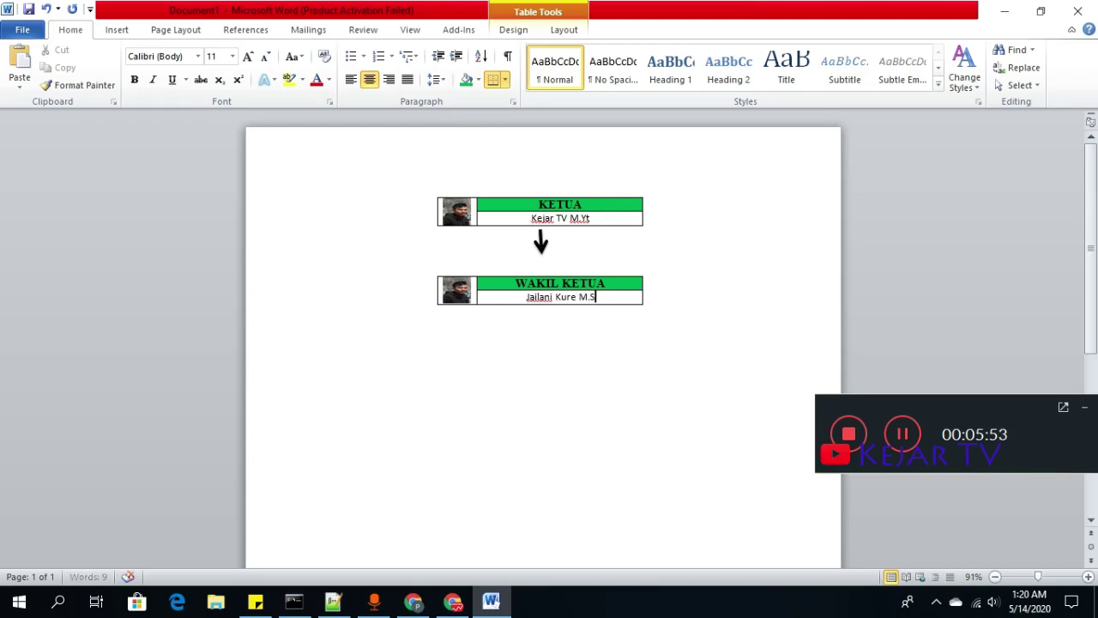
pyautogui.write('c')
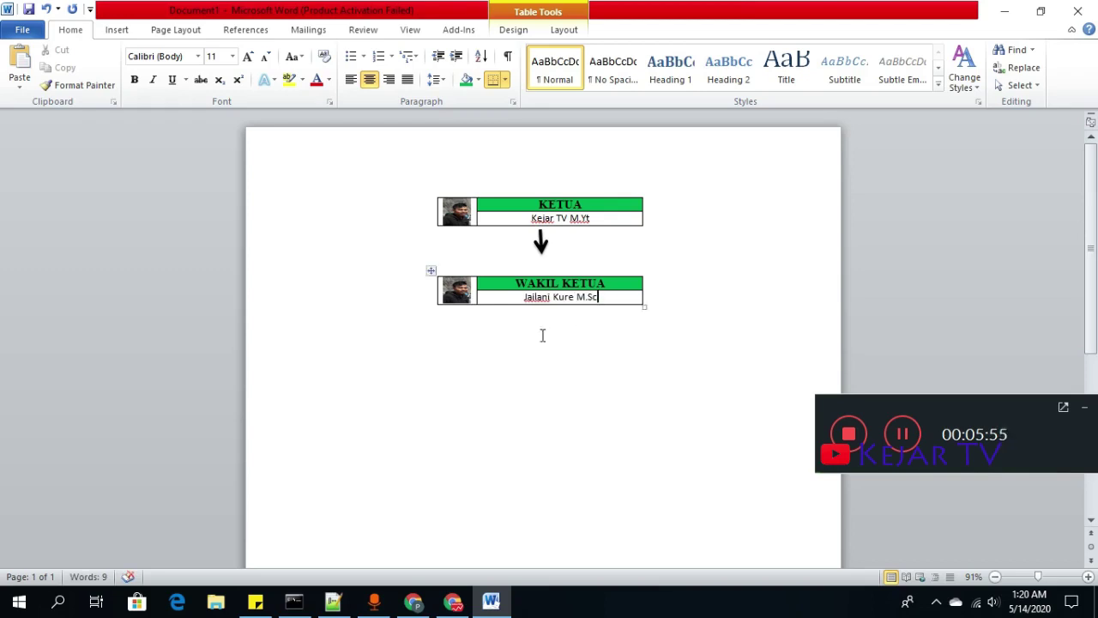
pyautogui.click(459, 291)
# Step: Use Change Picture to replace the WAKIL KETUA photo with af from the rahasia folder
pyautogui.rightClick(461, 291)
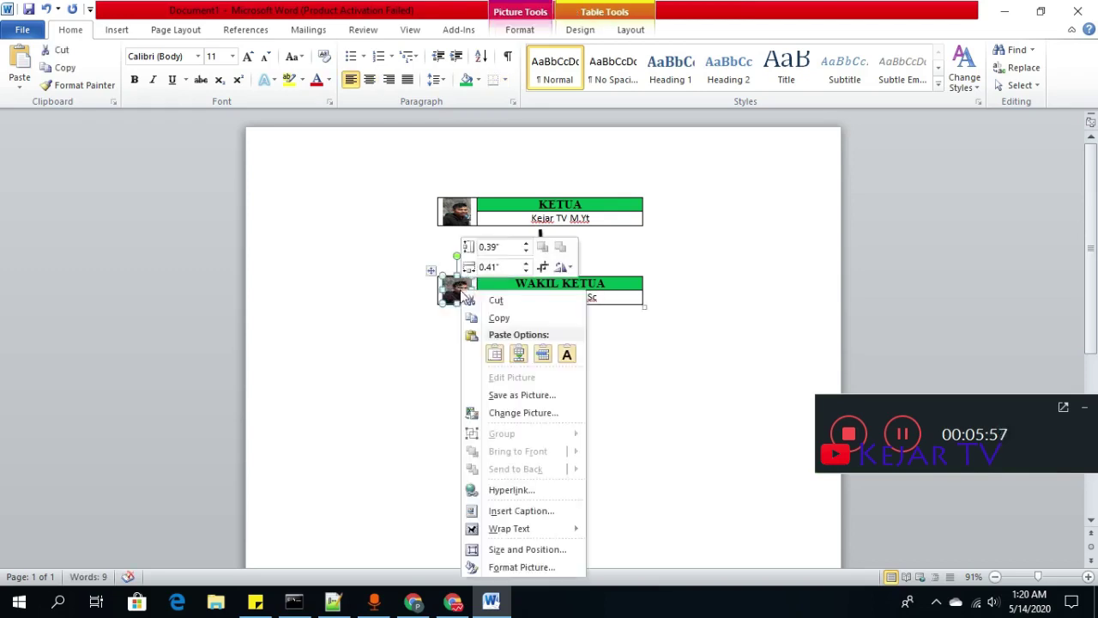
pyautogui.click(525, 412)
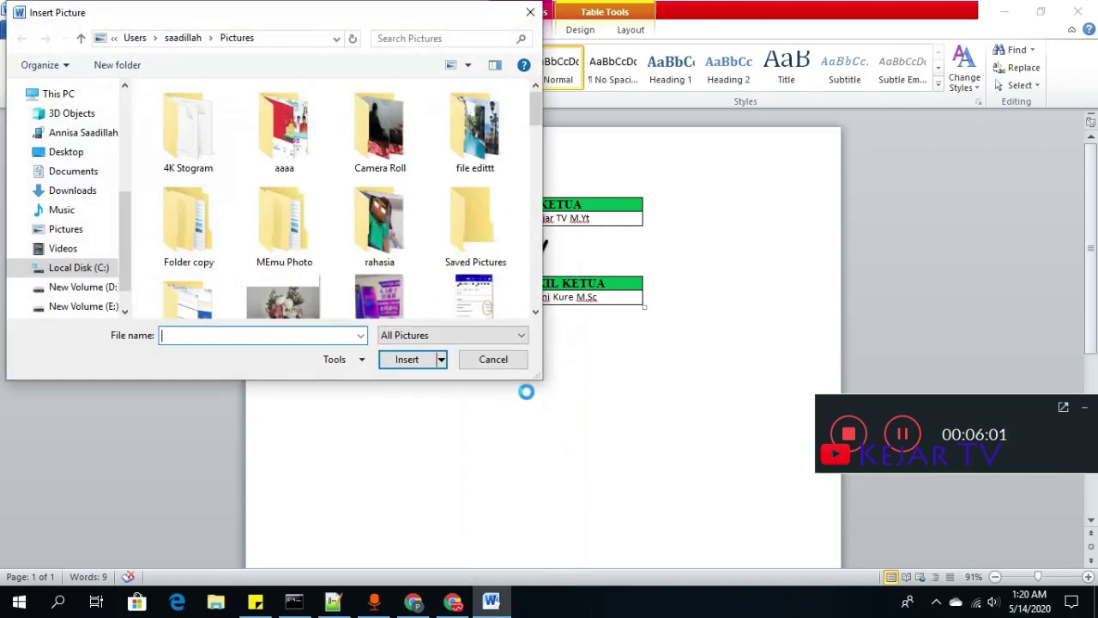
pyautogui.doubleClick(382, 232)
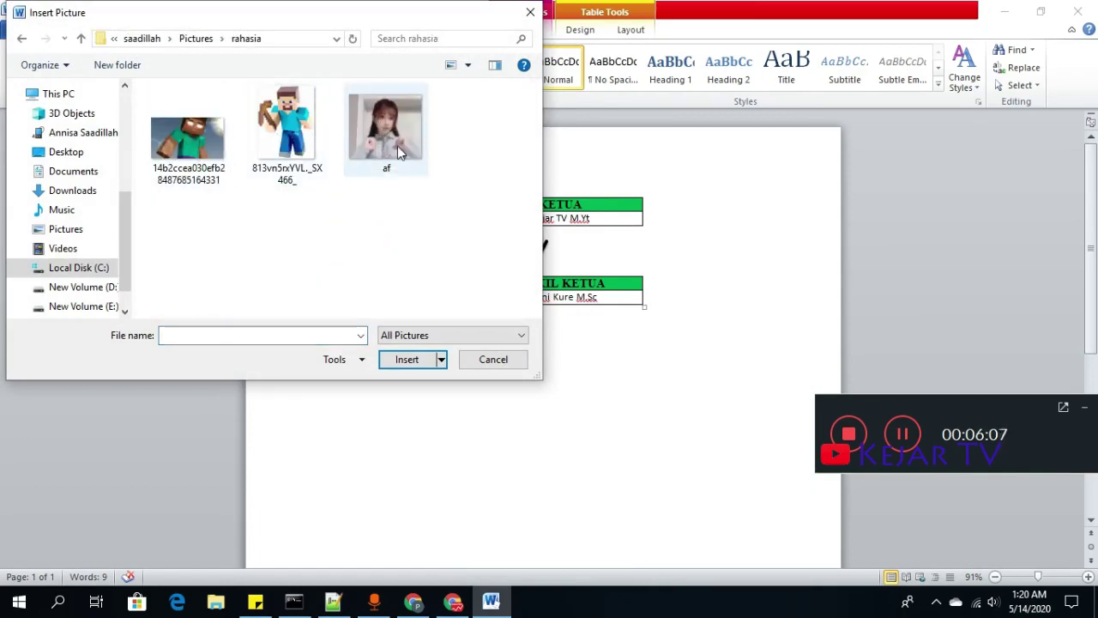
pyautogui.doubleClick(400, 147)
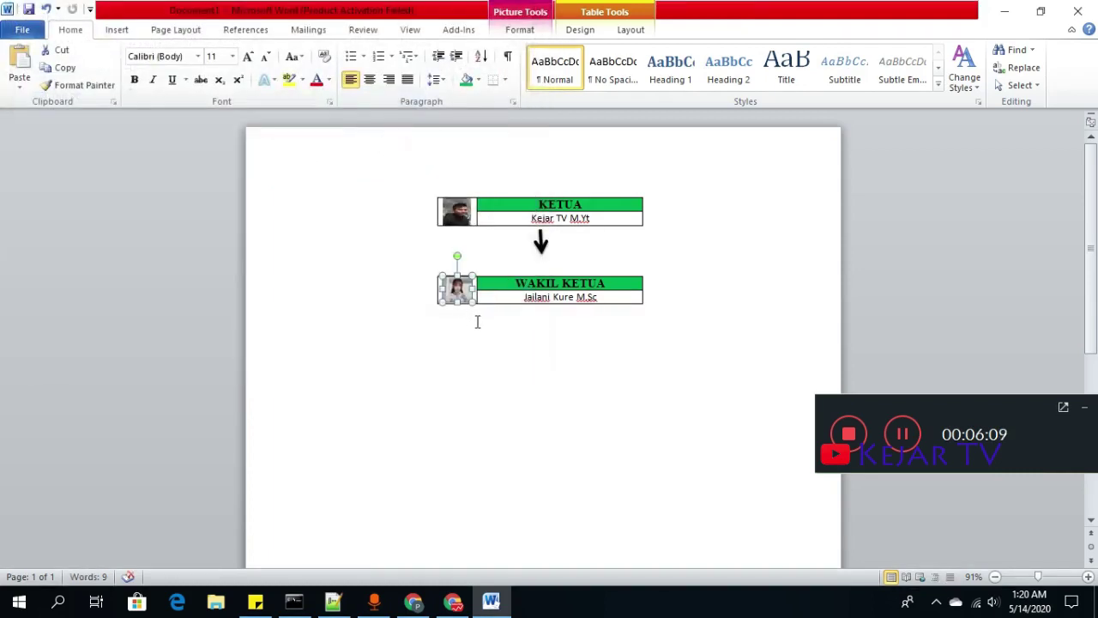
pyautogui.click(477, 323)
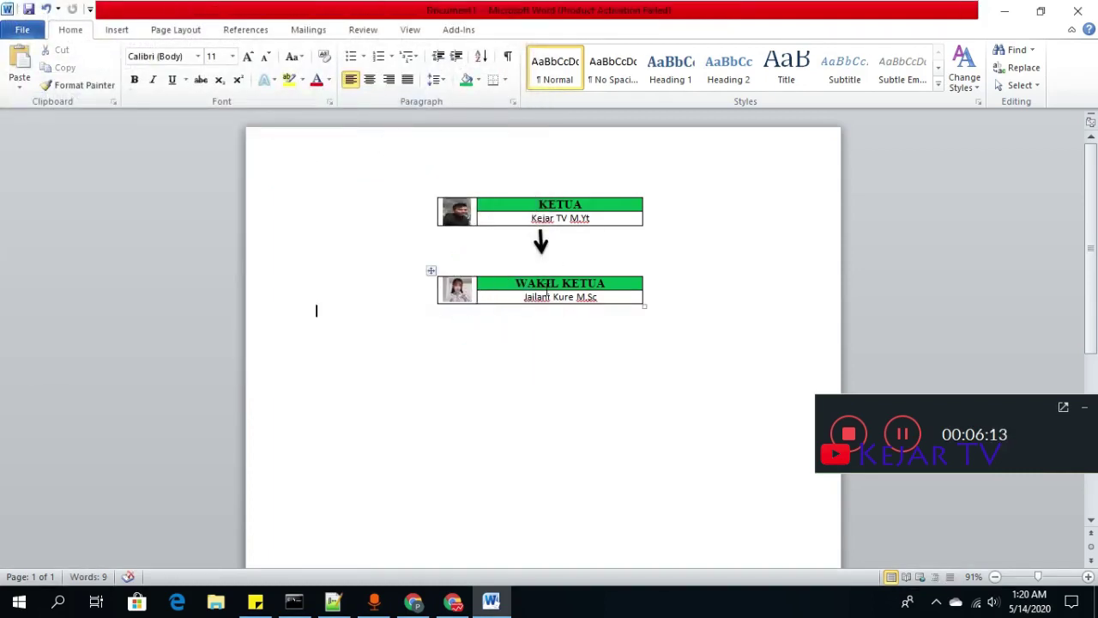
# Step: Move the WAKIL KETUA table up so it sits directly under the black arrow below KETUA
pyautogui.click(443, 283)
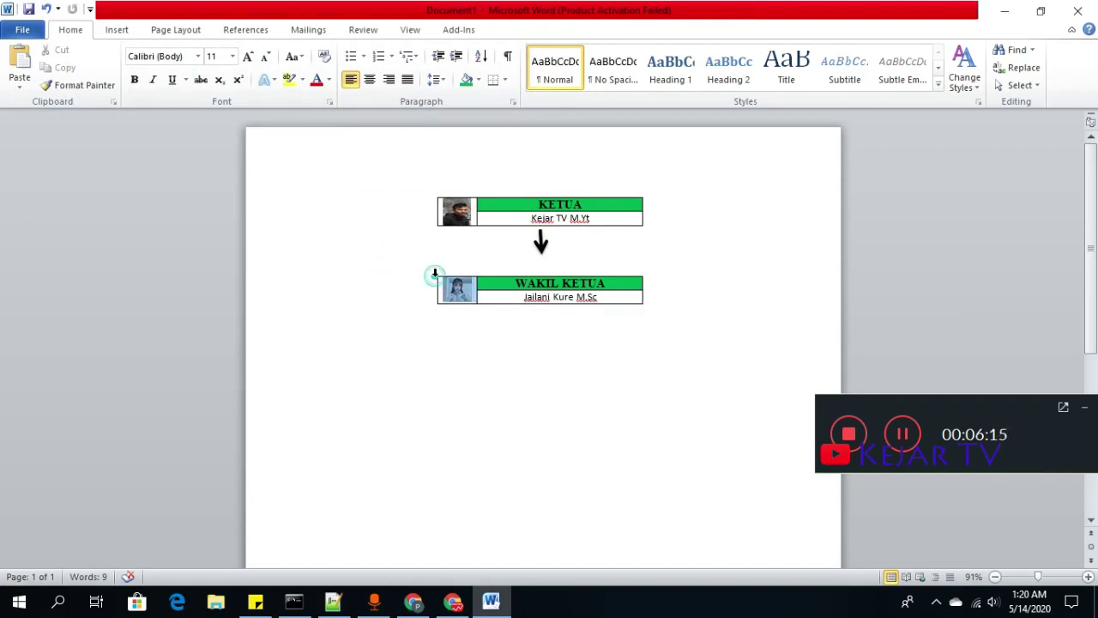
pyautogui.click(448, 282)
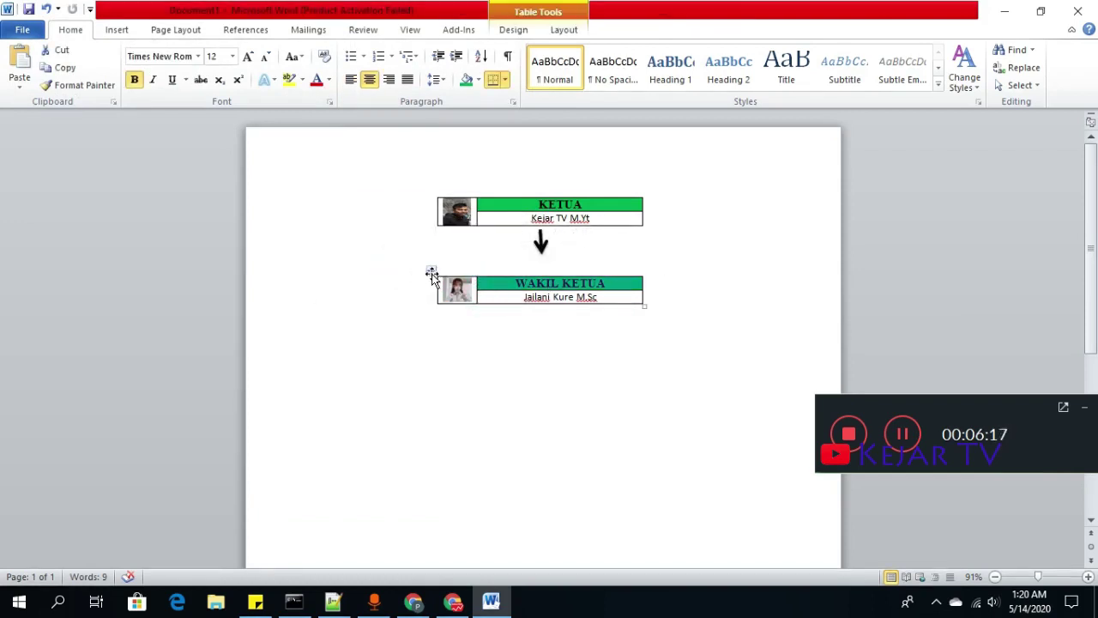
pyautogui.moveTo(432, 273); pyautogui.dragTo(435, 256)
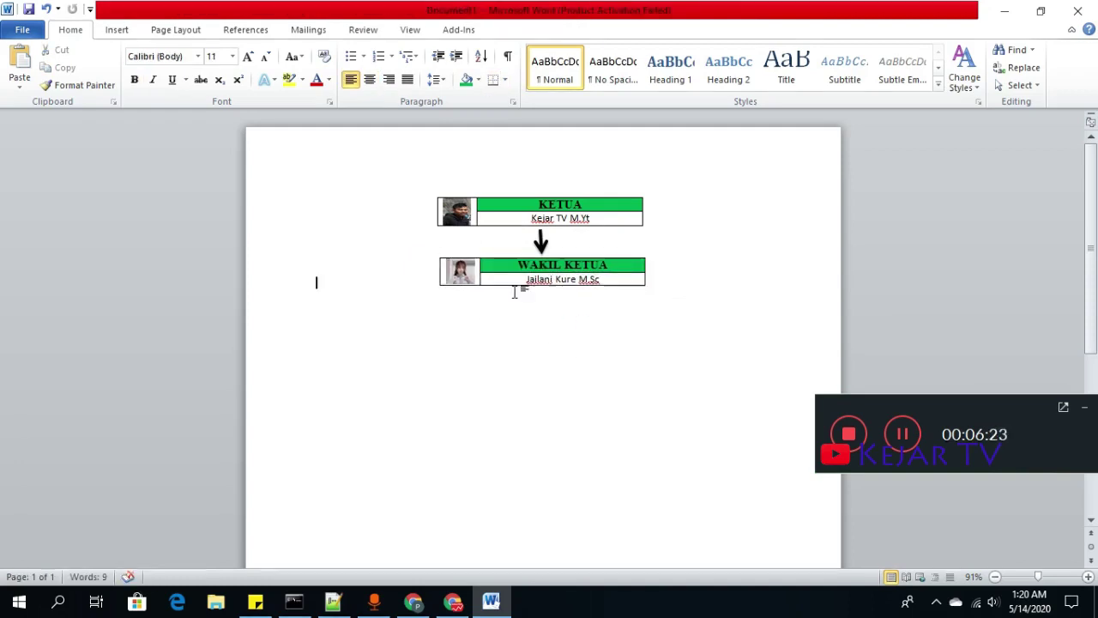
pyautogui.moveTo(441, 250)
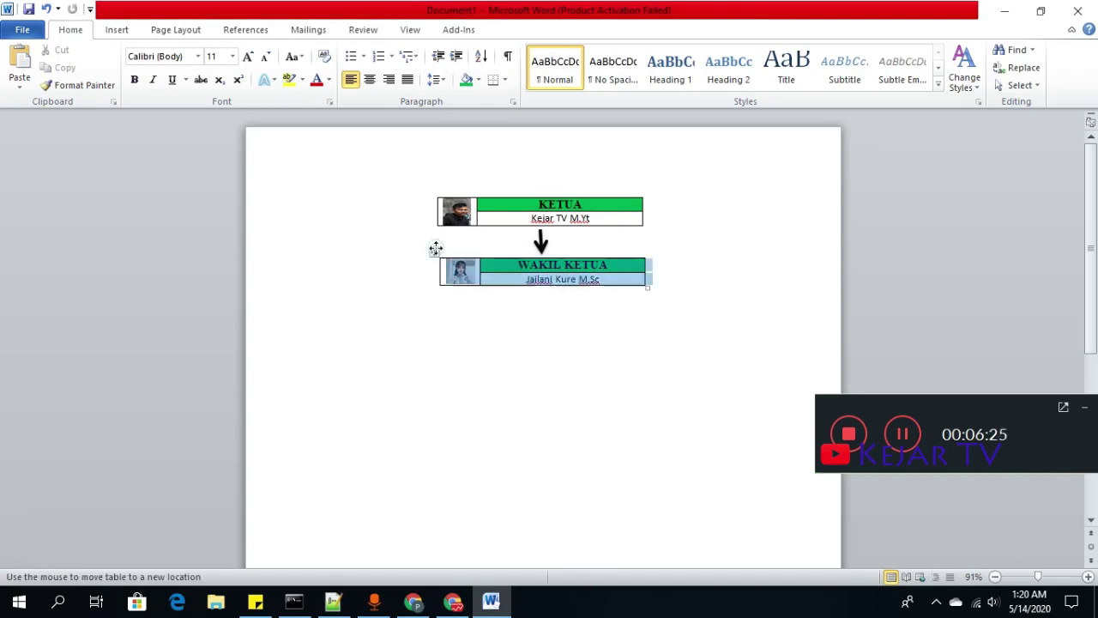
pyautogui.click(436, 251)
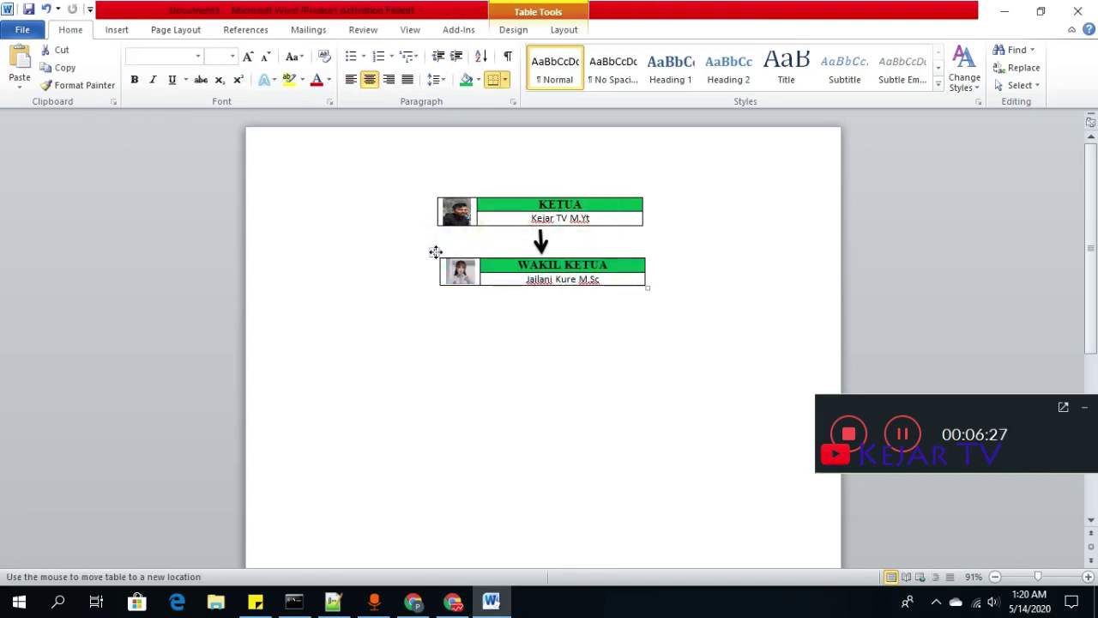
pyautogui.click(437, 250)
pyautogui.click(435, 249)
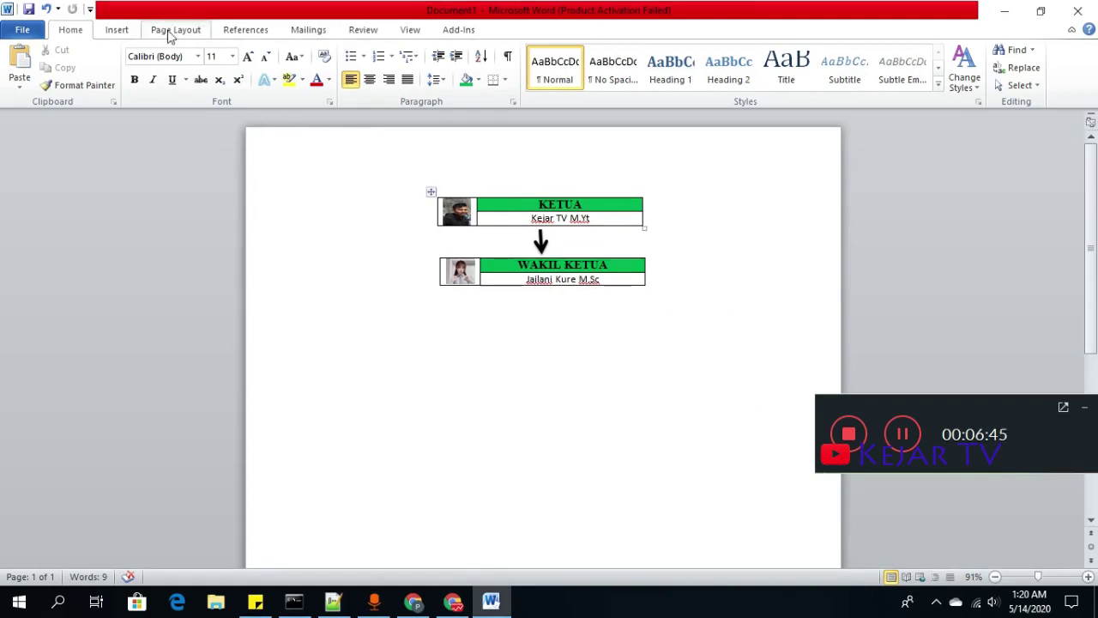
# Step: Draw an Elbow Arrow Connector from below WAKIL KETUA down and out to the left
pyautogui.click(129, 29)
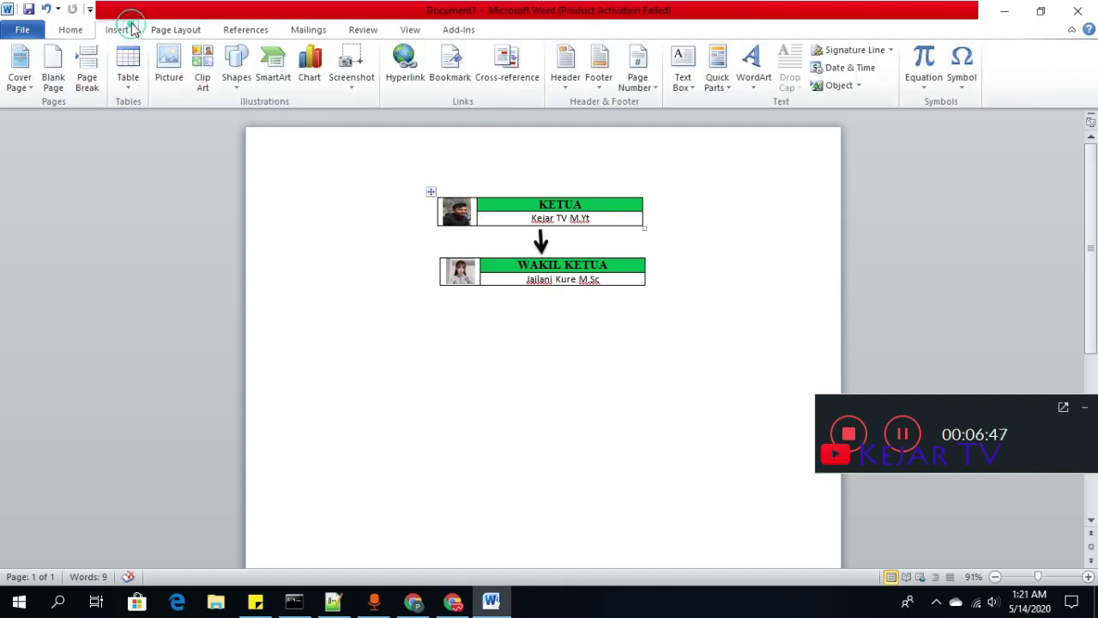
pyautogui.click(238, 76)
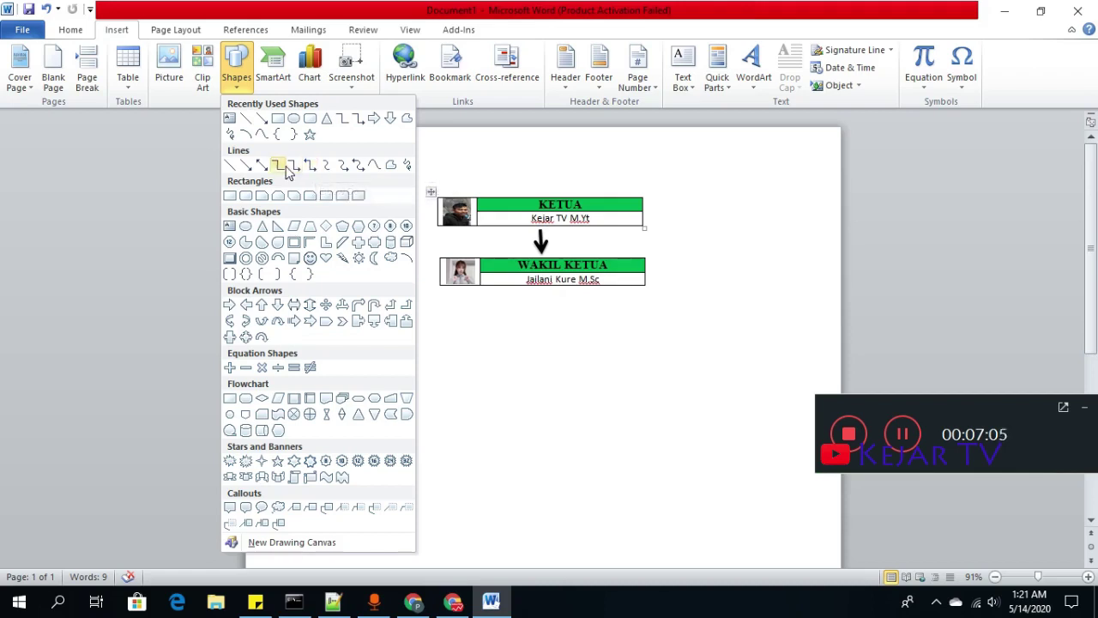
pyautogui.click(294, 164)
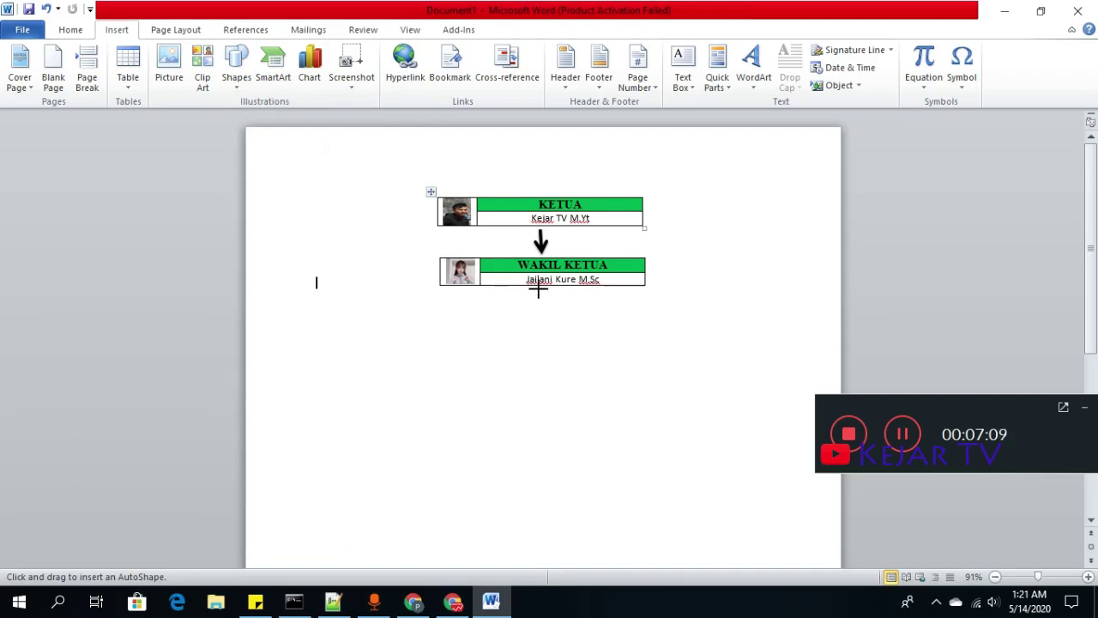
pyautogui.moveTo(541, 290); pyautogui.dragTo(384, 357)
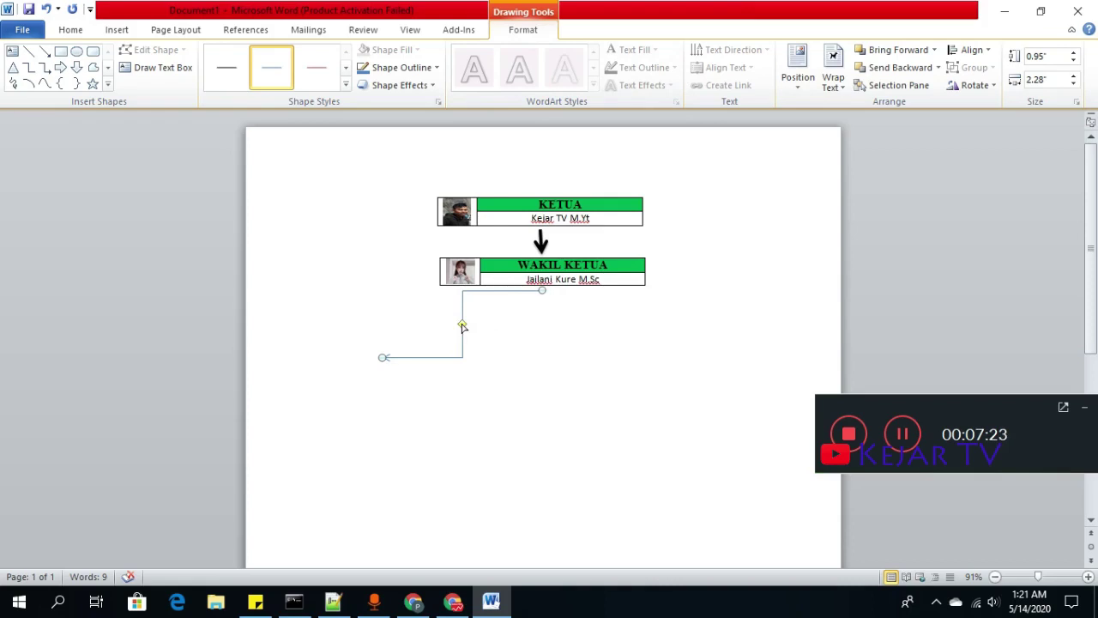
# Step: Shift the elbow connector's bend and size it to 0.6" high by 2.2" wide
pyautogui.moveTo(462, 326); pyautogui.dragTo(464, 340)
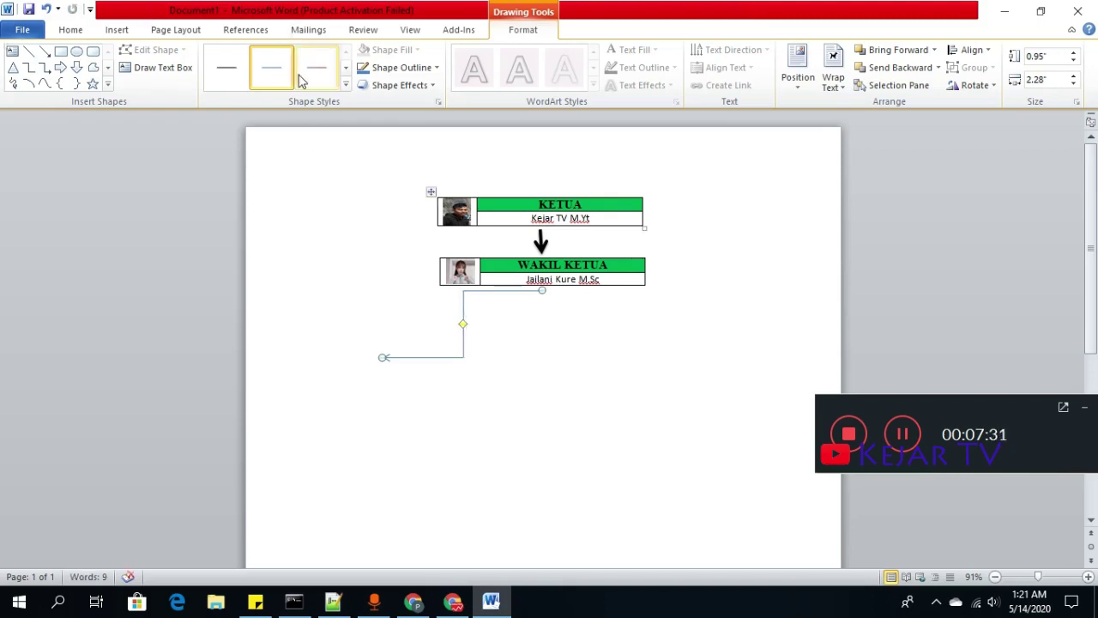
pyautogui.click(1073, 60)
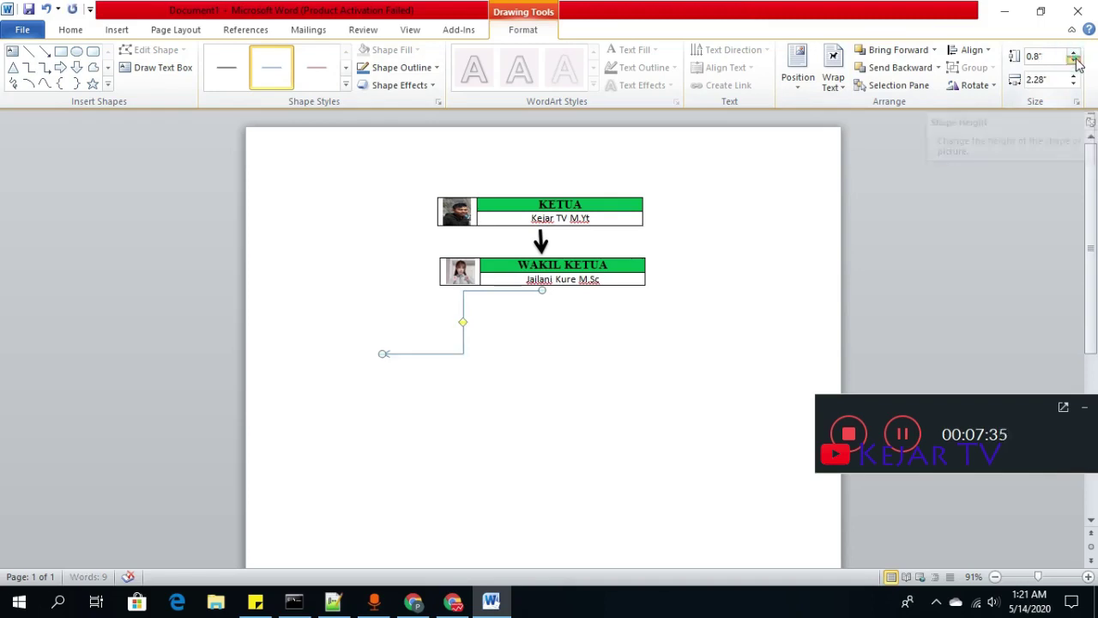
pyautogui.click(1074, 61)
pyautogui.click(1073, 60)
pyautogui.click(1073, 60)
pyautogui.click(1074, 75)
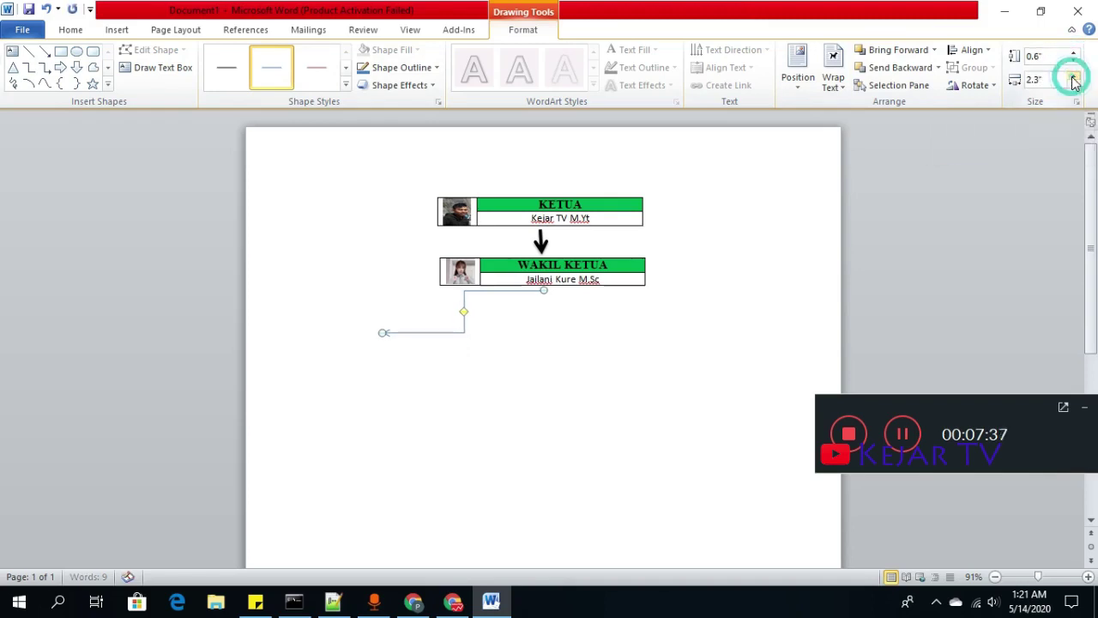
pyautogui.click(1075, 76)
pyautogui.click(1074, 75)
pyautogui.click(1074, 83)
pyautogui.click(1073, 84)
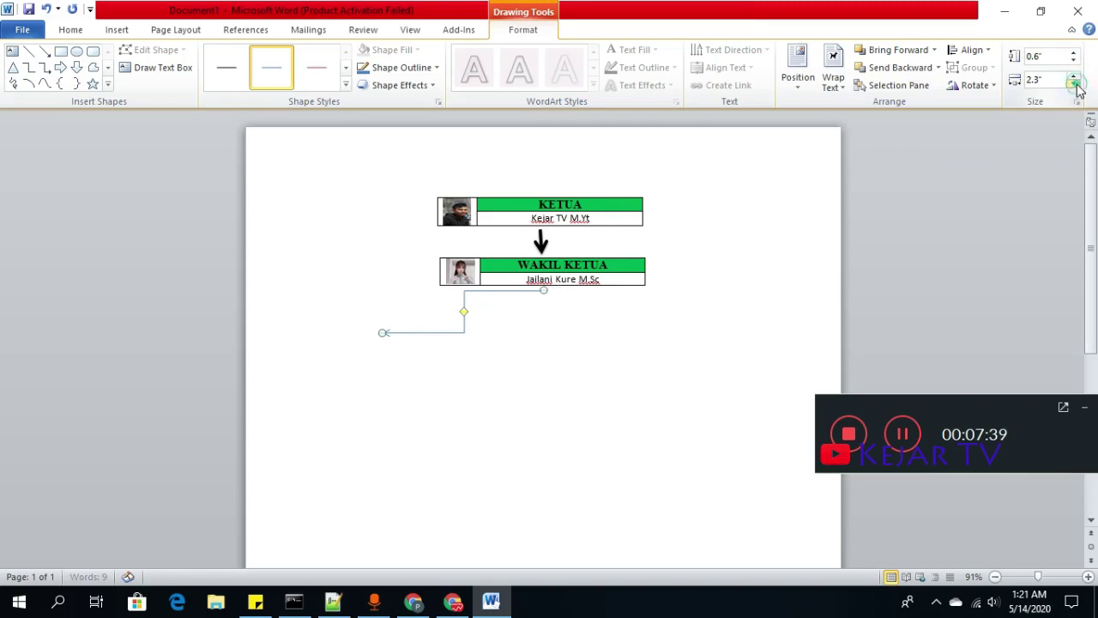
pyautogui.click(1074, 83)
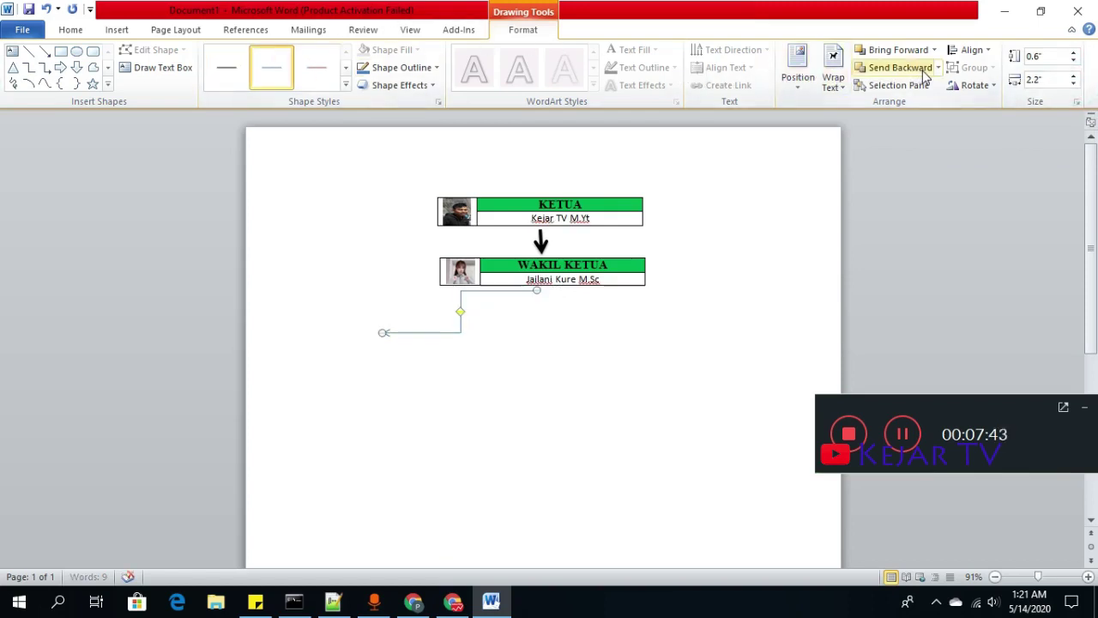
# Step: Review the connector's rotation and layout settings without changes, then delete the connector
pyautogui.click(988, 85)
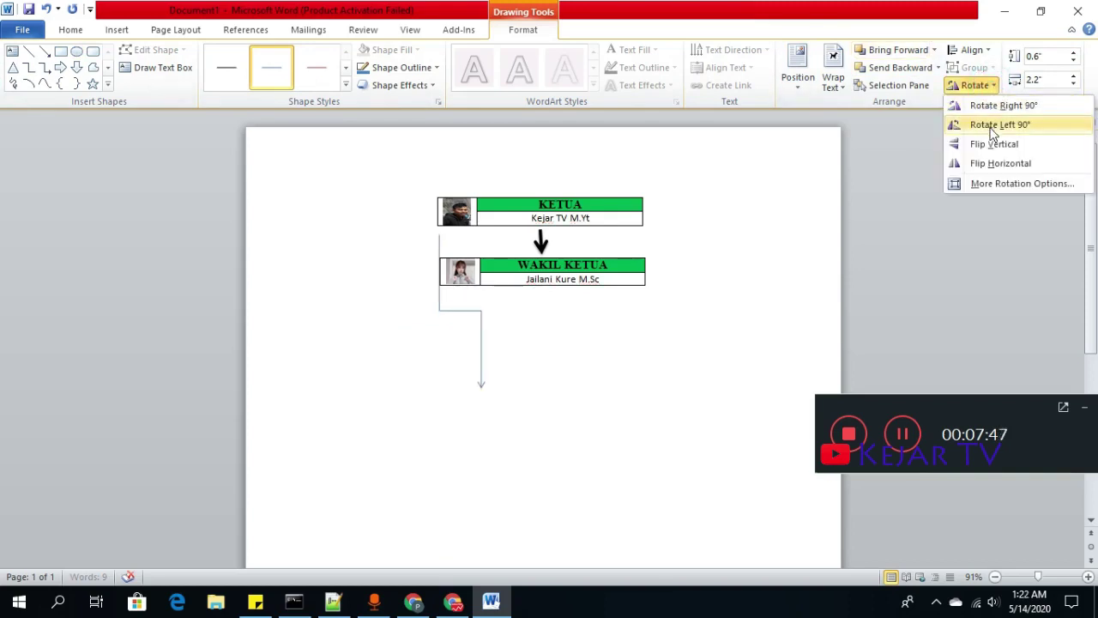
pyautogui.click(995, 186)
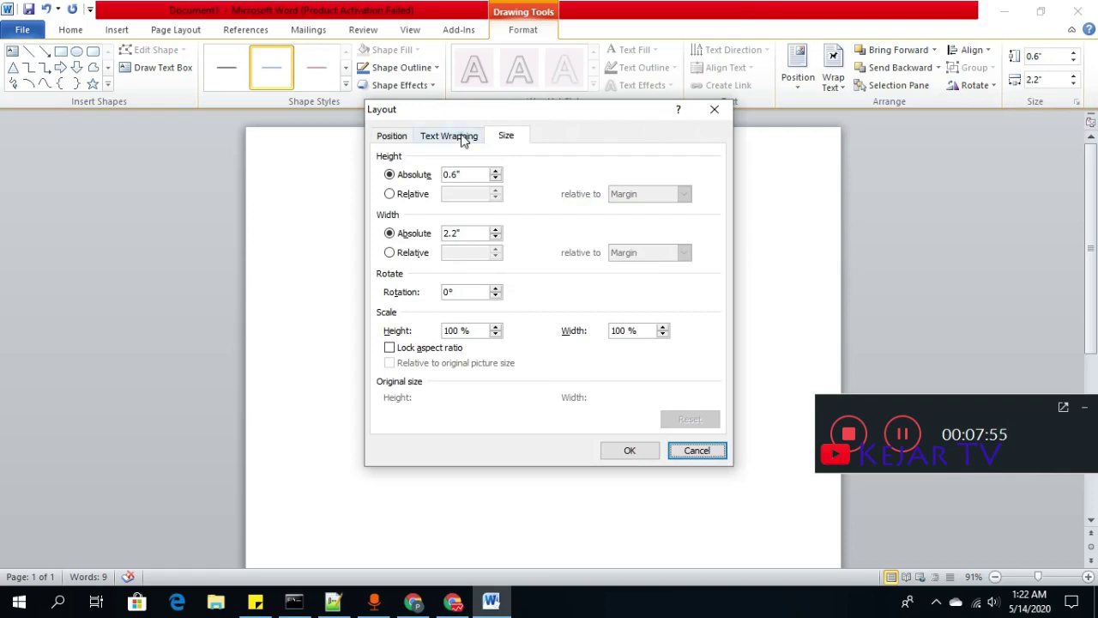
pyautogui.click(454, 136)
pyautogui.click(396, 136)
pyautogui.click(508, 138)
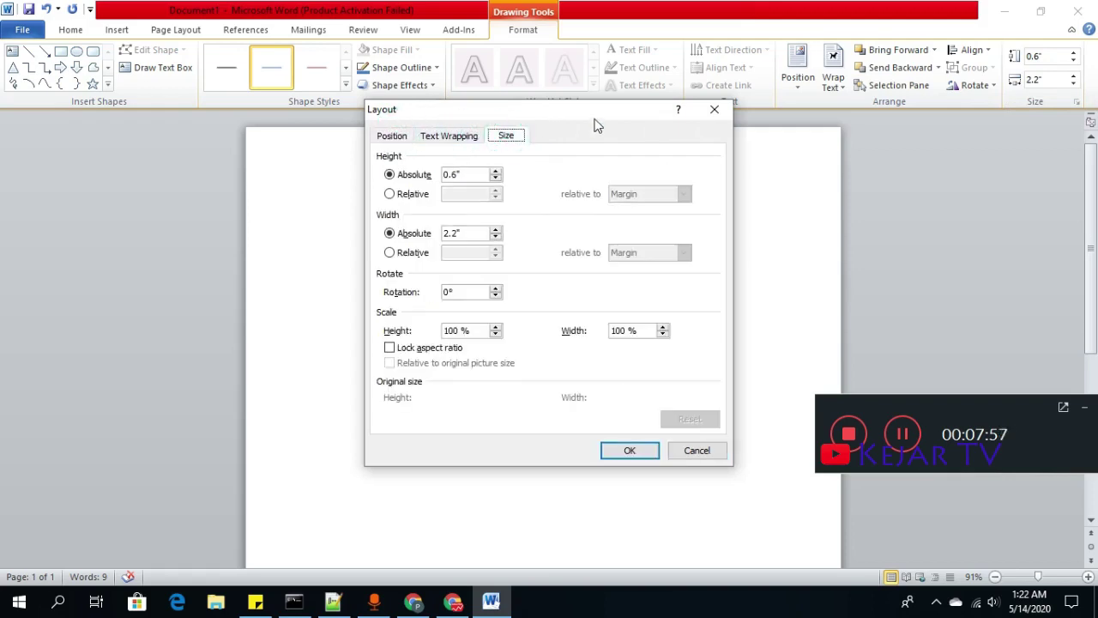
pyautogui.moveTo(601, 120); pyautogui.dragTo(798, 122)
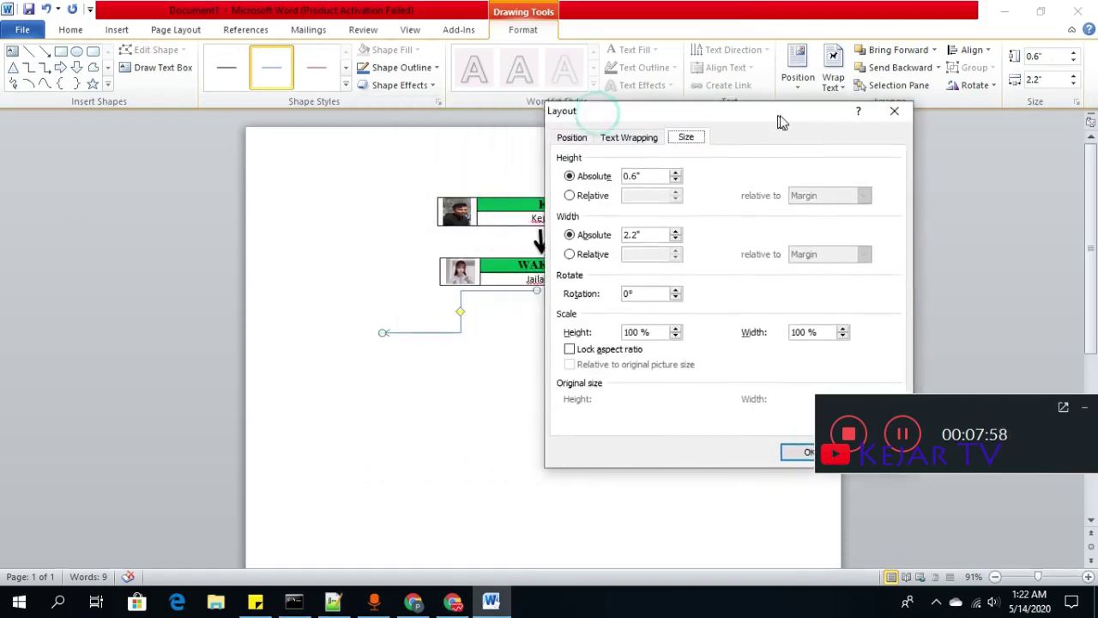
pyautogui.click(912, 118)
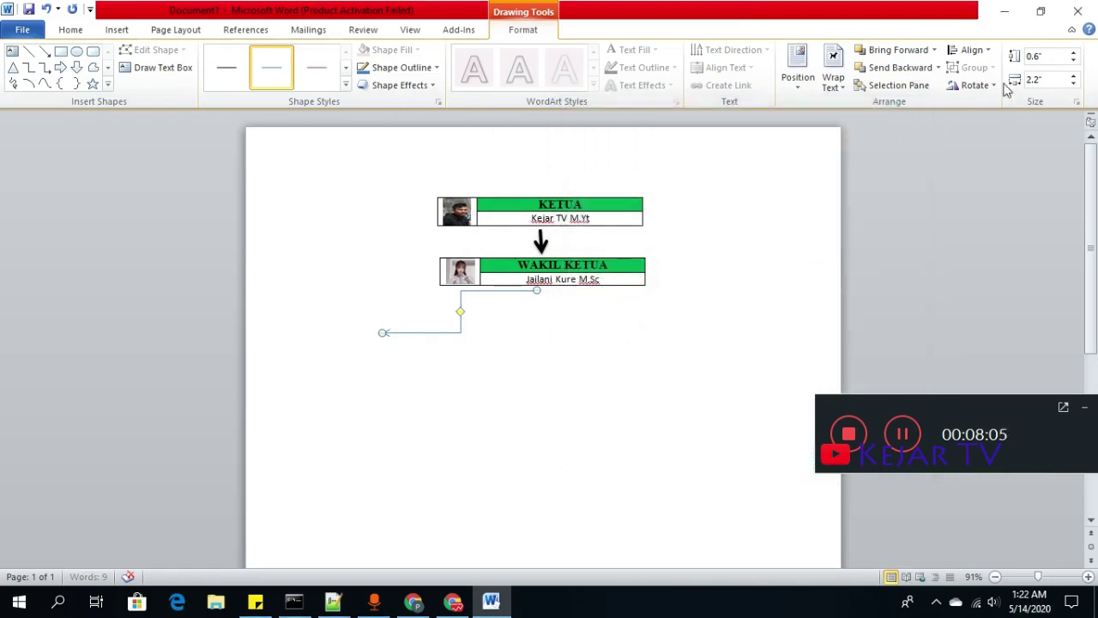
pyautogui.click(974, 84)
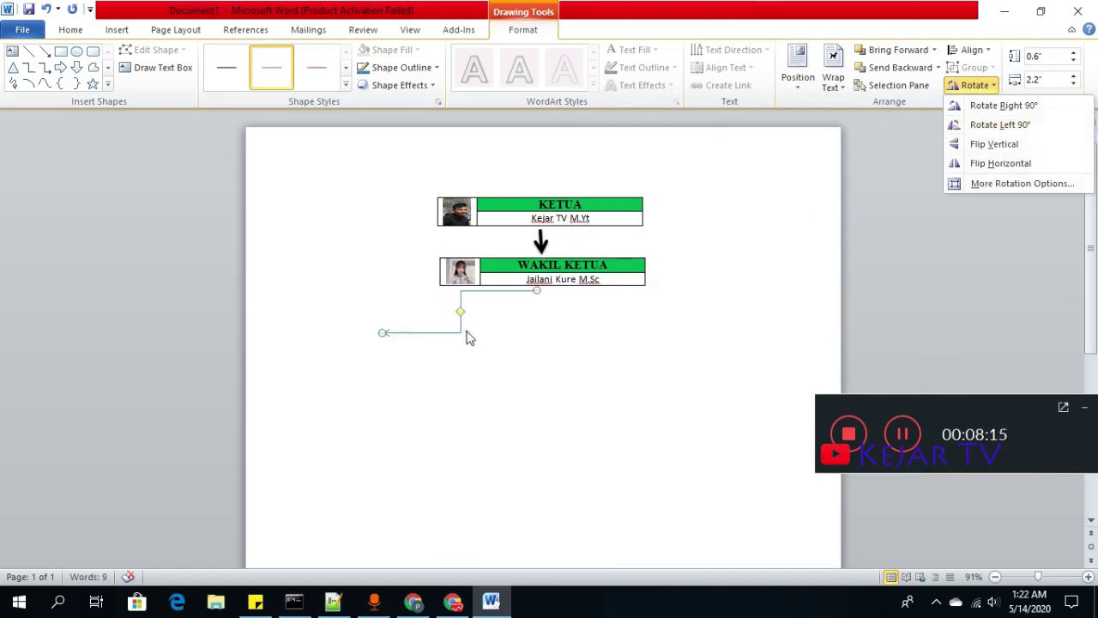
pyautogui.click(986, 126)
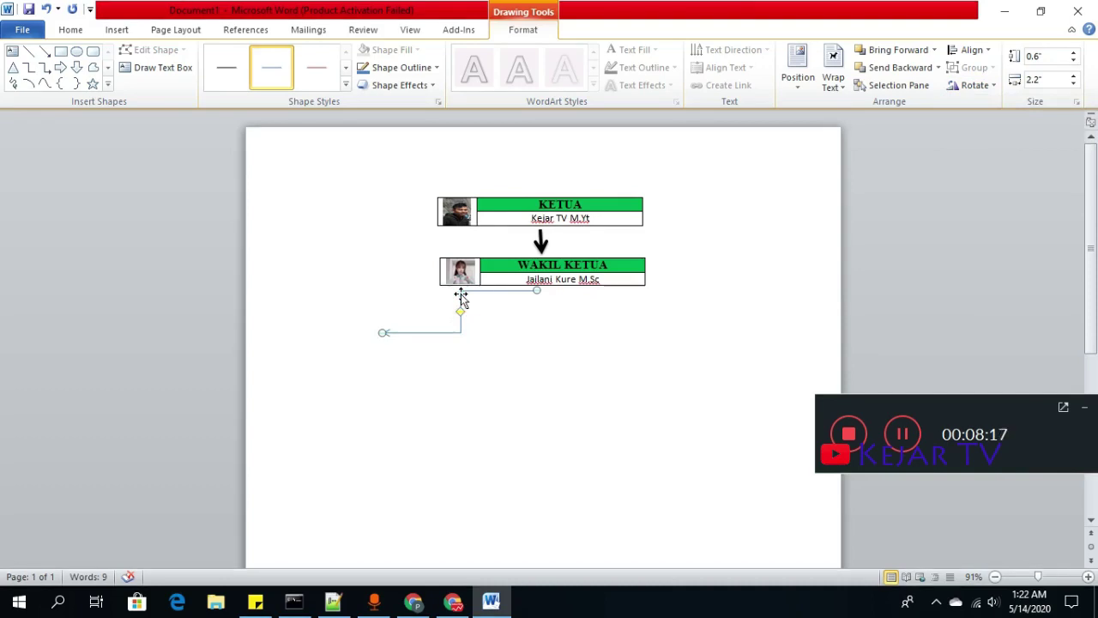
pyautogui.press('Delete')
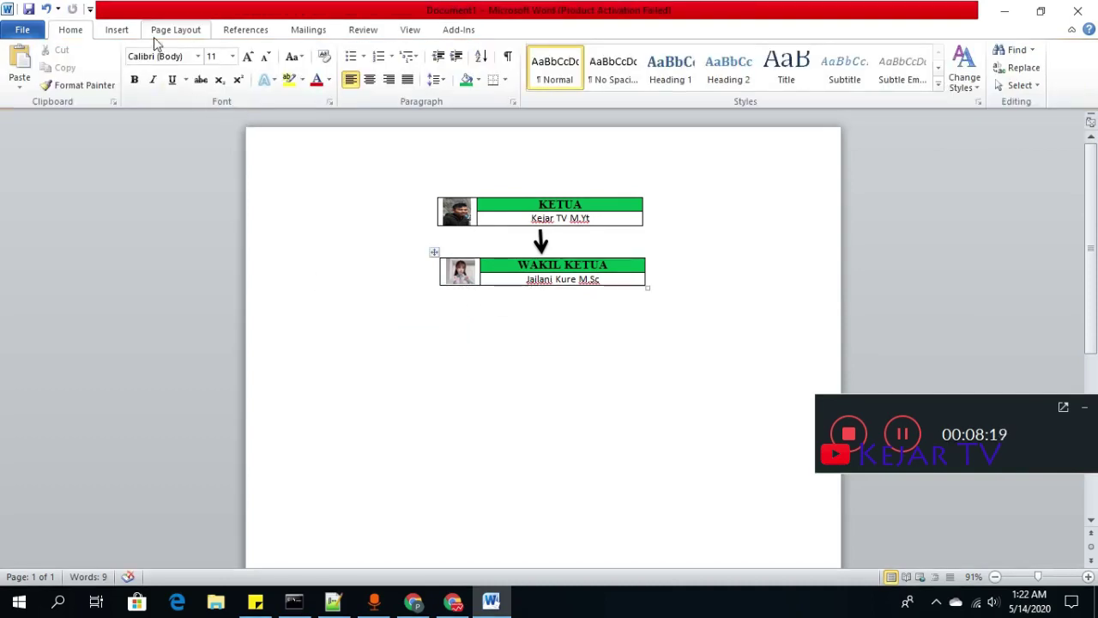
# Step: Draw a short down arrow below WAKIL KETUA and give it a thick black style
pyautogui.click(117, 29)
pyautogui.click(236, 64)
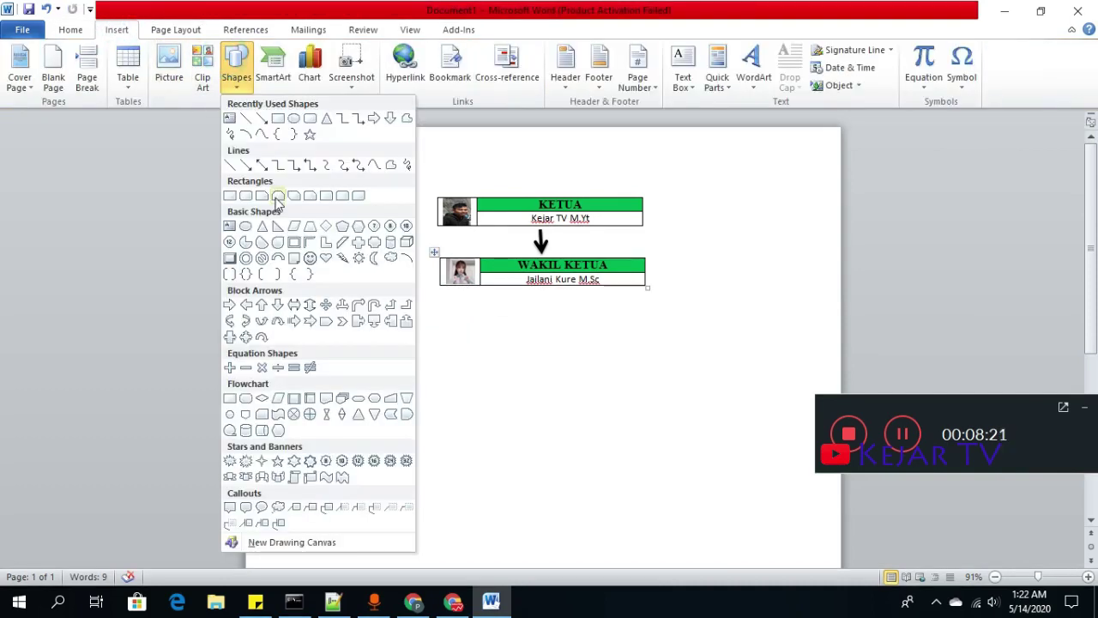
pyautogui.click(261, 120)
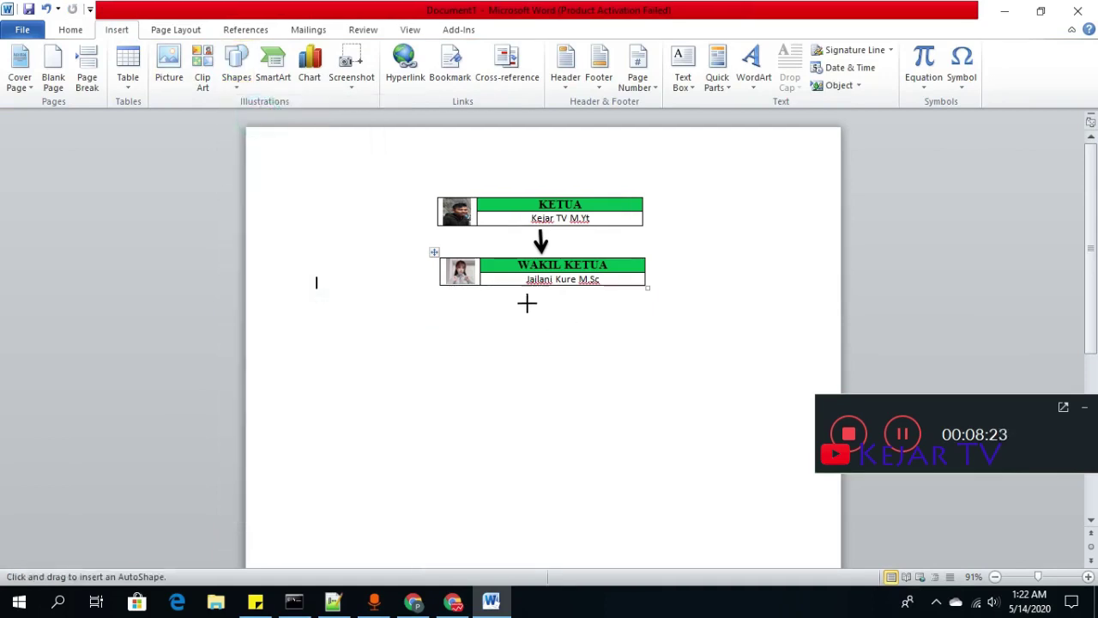
pyautogui.moveTo(542, 290)
pyautogui.mouseDown()
pyautogui.moveTo(542, 326)
pyautogui.moveTo(541, 313)
pyautogui.mouseUp()
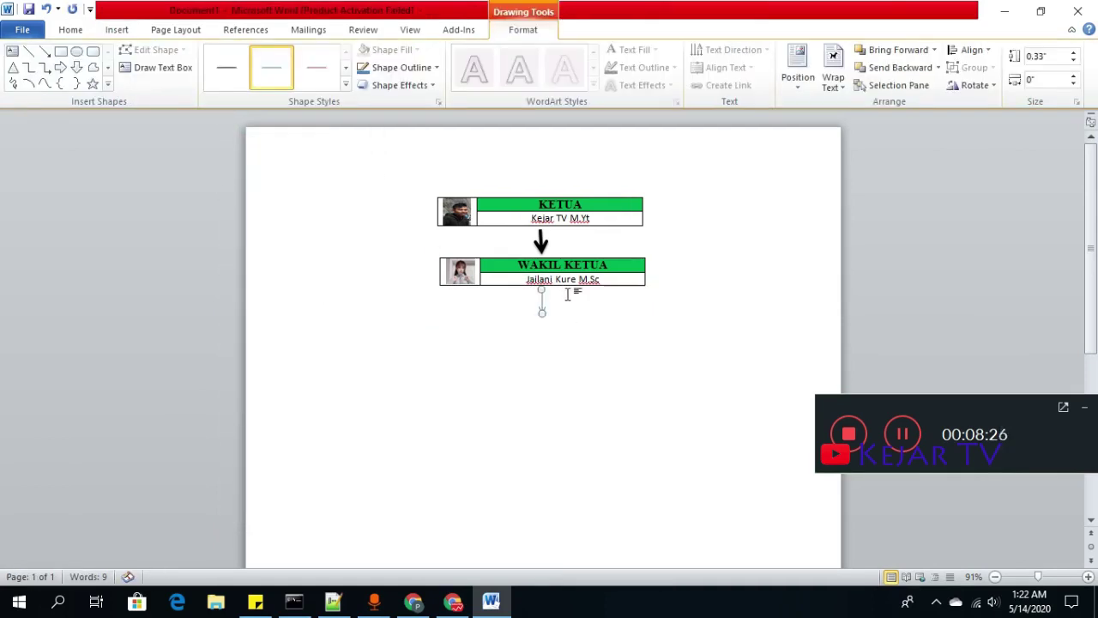
pyautogui.click(344, 81)
pyautogui.click(227, 157)
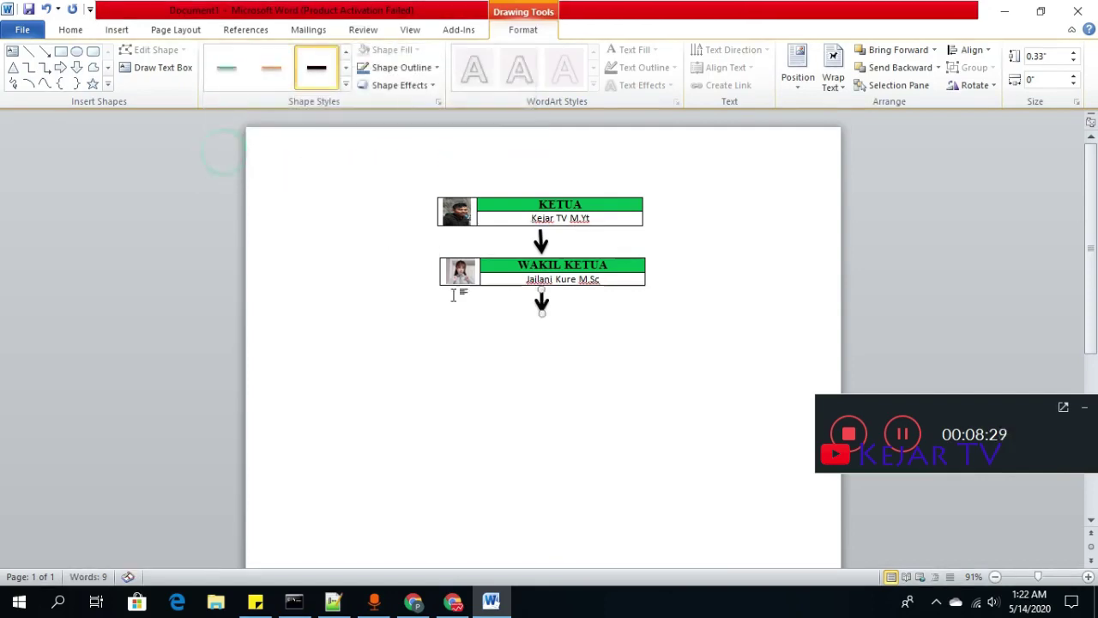
pyautogui.click(590, 339)
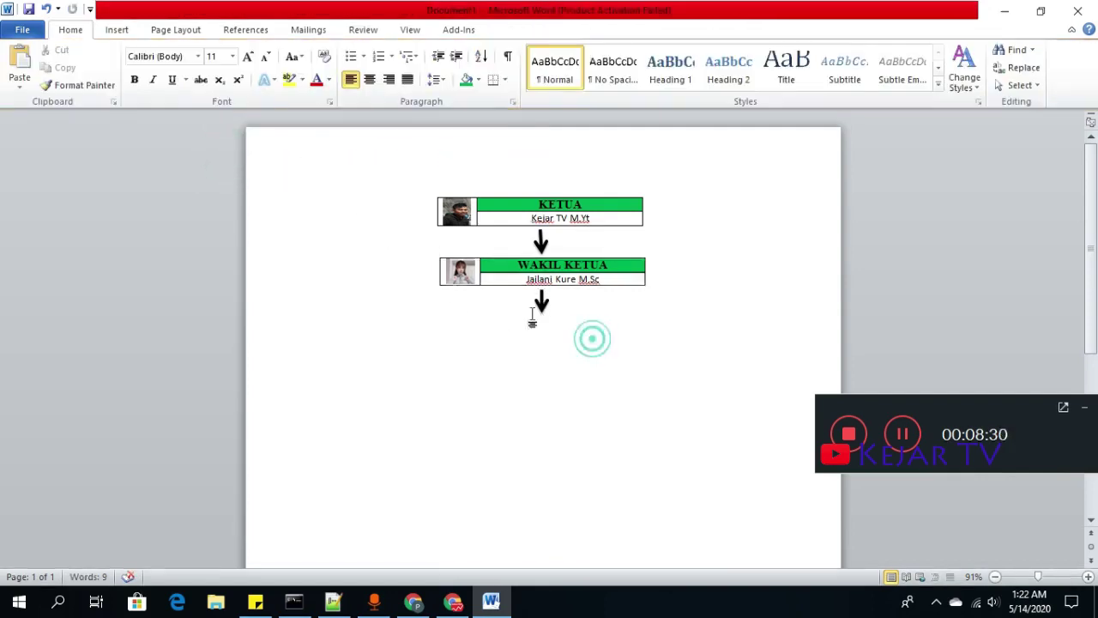
# Step: Draw a thick black horizontal line under the new arrow, nudged slightly upward
pyautogui.click(115, 30)
pyautogui.click(236, 68)
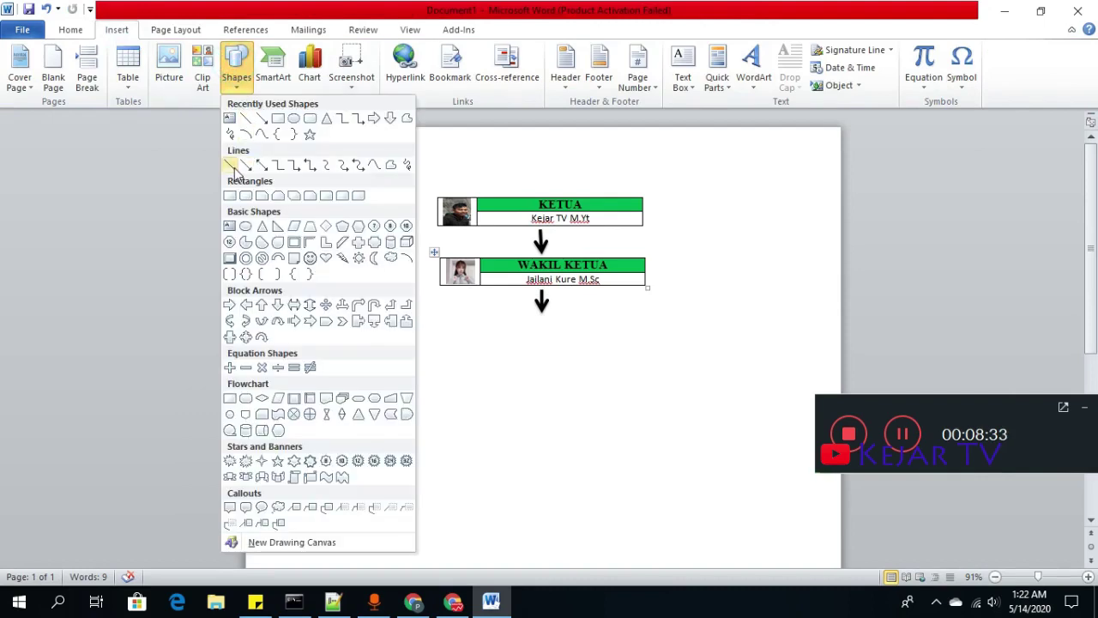
pyautogui.click(230, 166)
pyautogui.moveTo(447, 324); pyautogui.dragTo(648, 319)
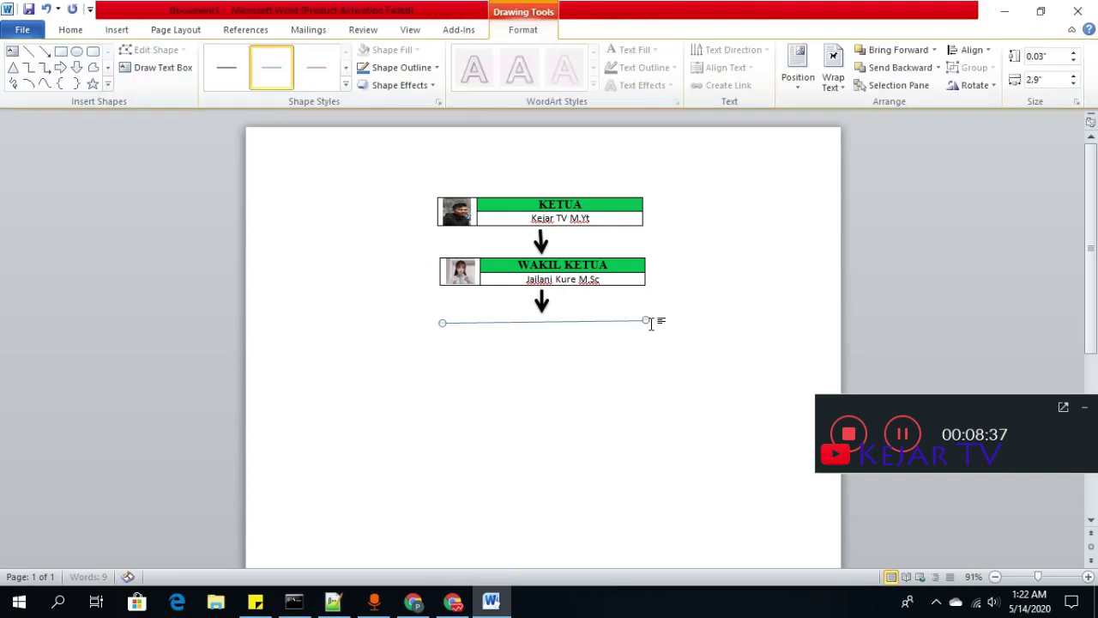
pyautogui.click(346, 86)
pyautogui.click(231, 164)
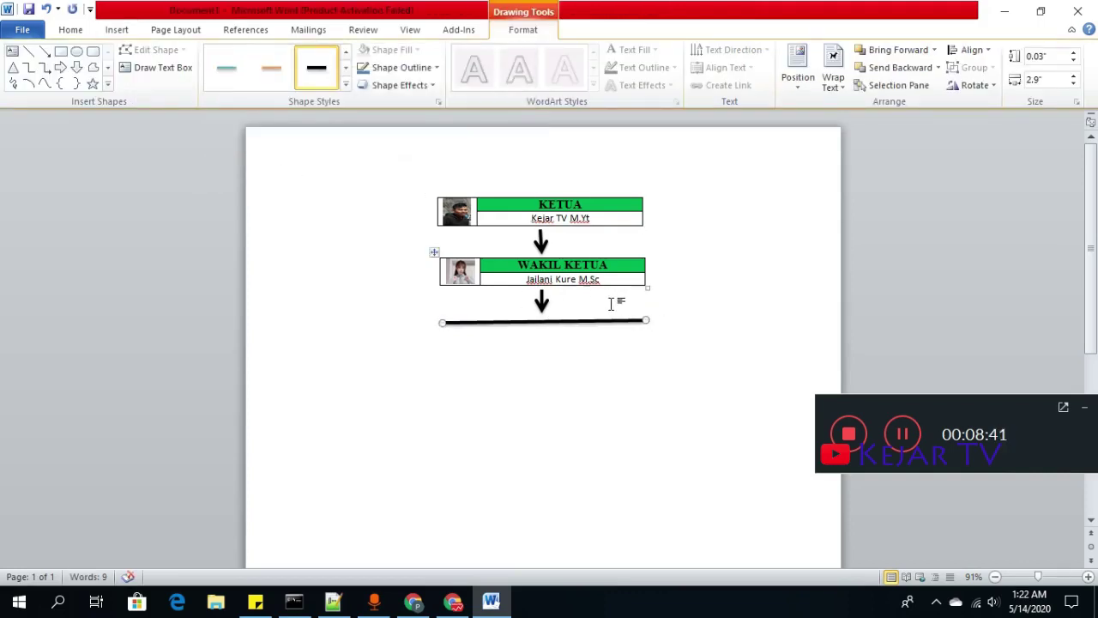
pyautogui.press('Up')
pyautogui.press('Up')
pyautogui.press('Up')
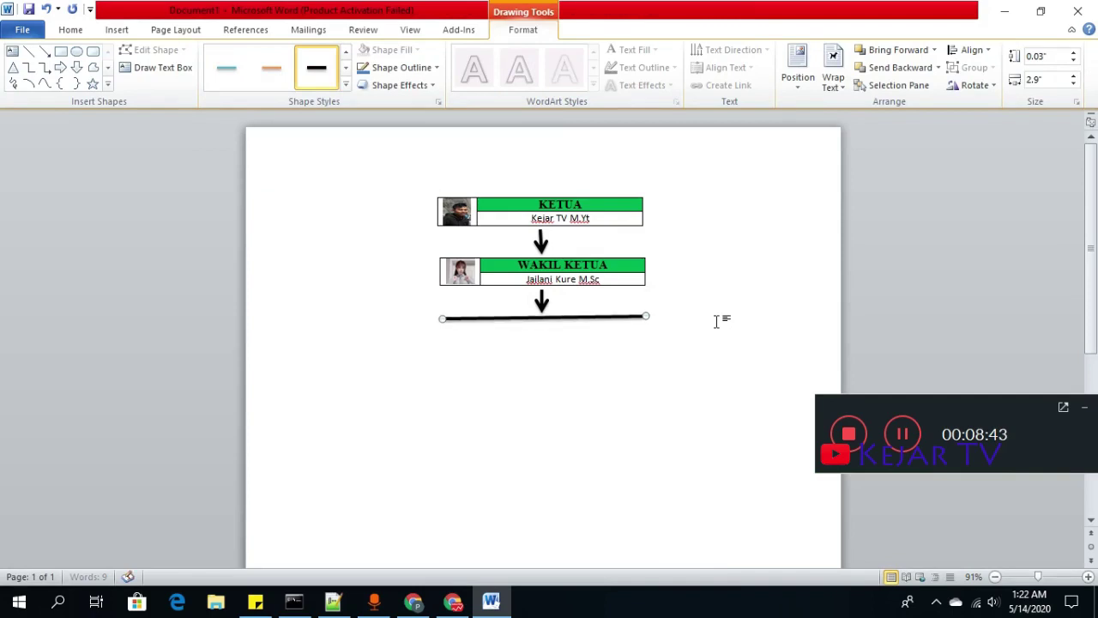
pyautogui.press('Up')
pyautogui.press('Up')
pyautogui.press('Up')
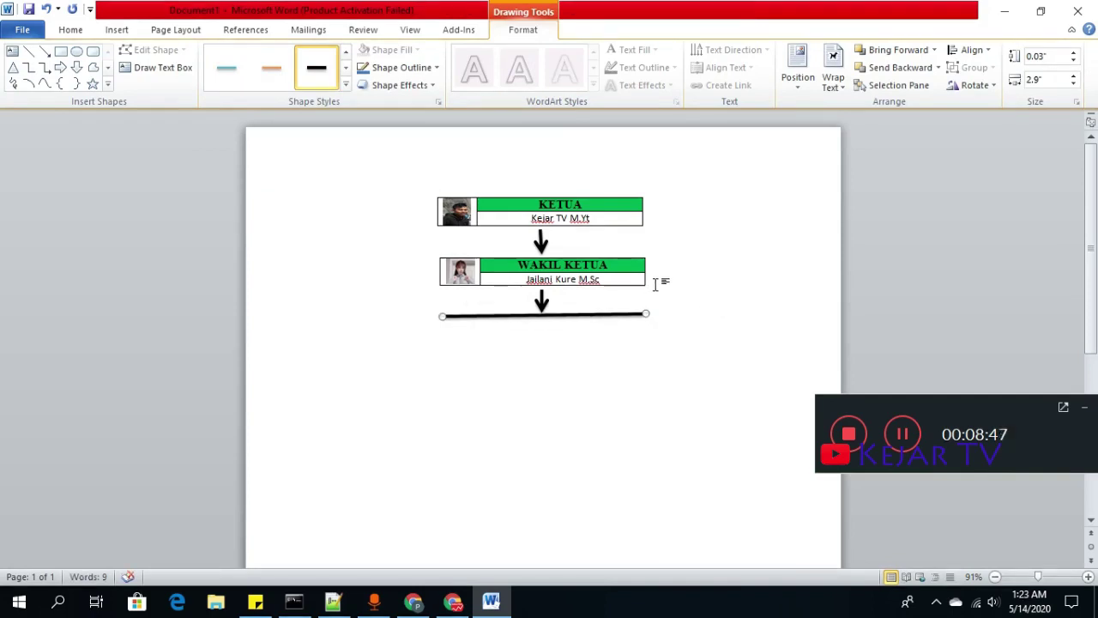
pyautogui.click(685, 293)
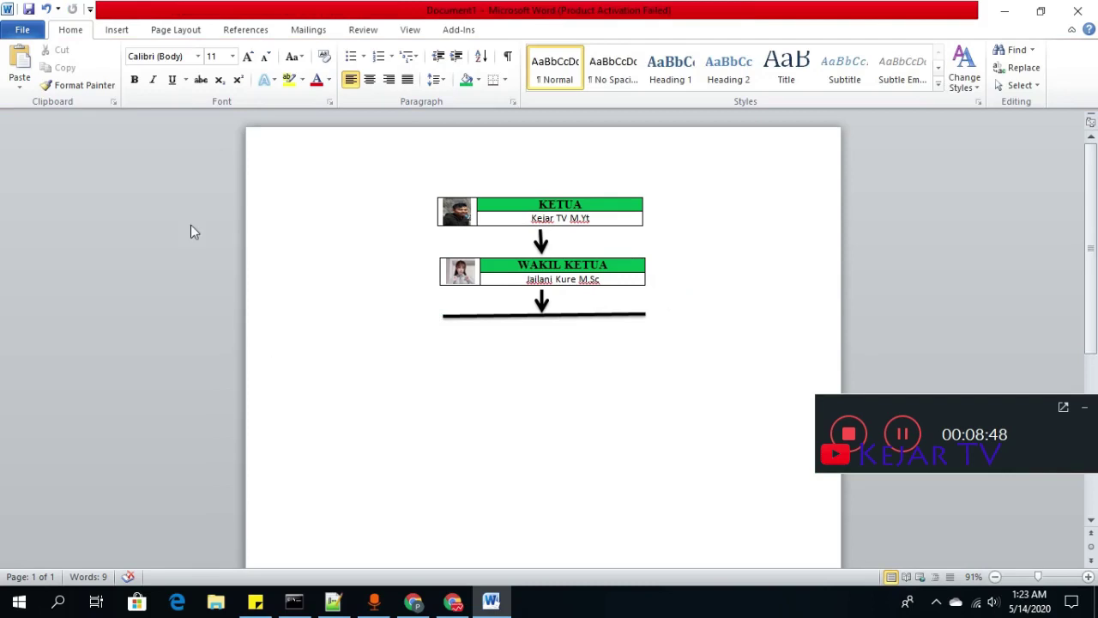
# Step: Draw an elbow arrow connector and rotate it 90° clockwise below the line's centre
pyautogui.click(116, 31)
pyautogui.click(235, 71)
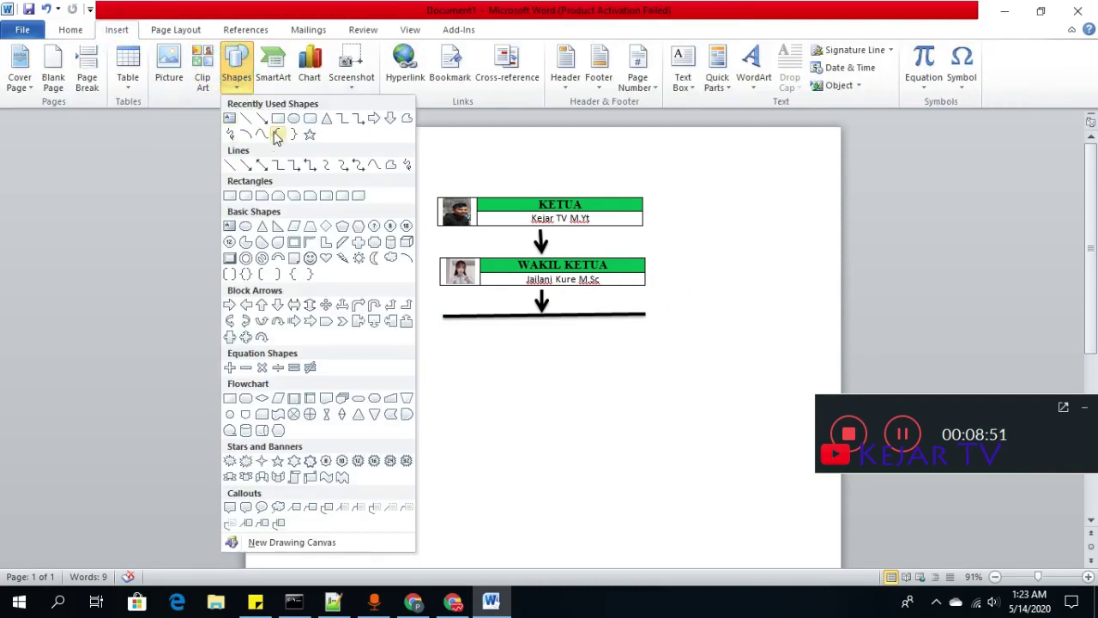
pyautogui.click(300, 171)
pyautogui.moveTo(446, 326); pyautogui.dragTo(504, 375)
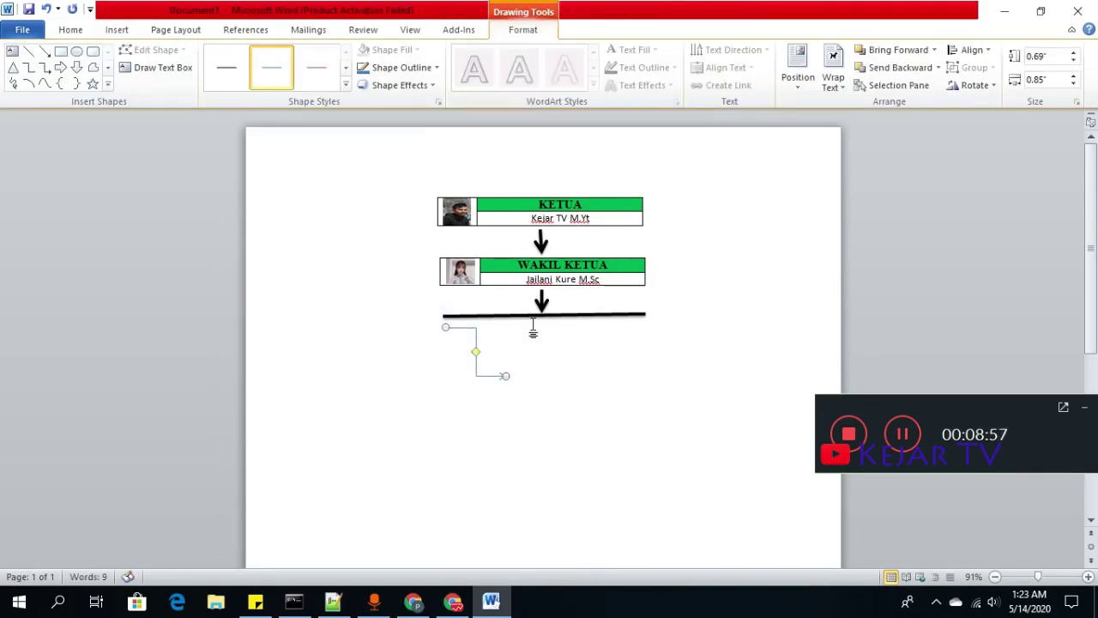
pyautogui.click(972, 85)
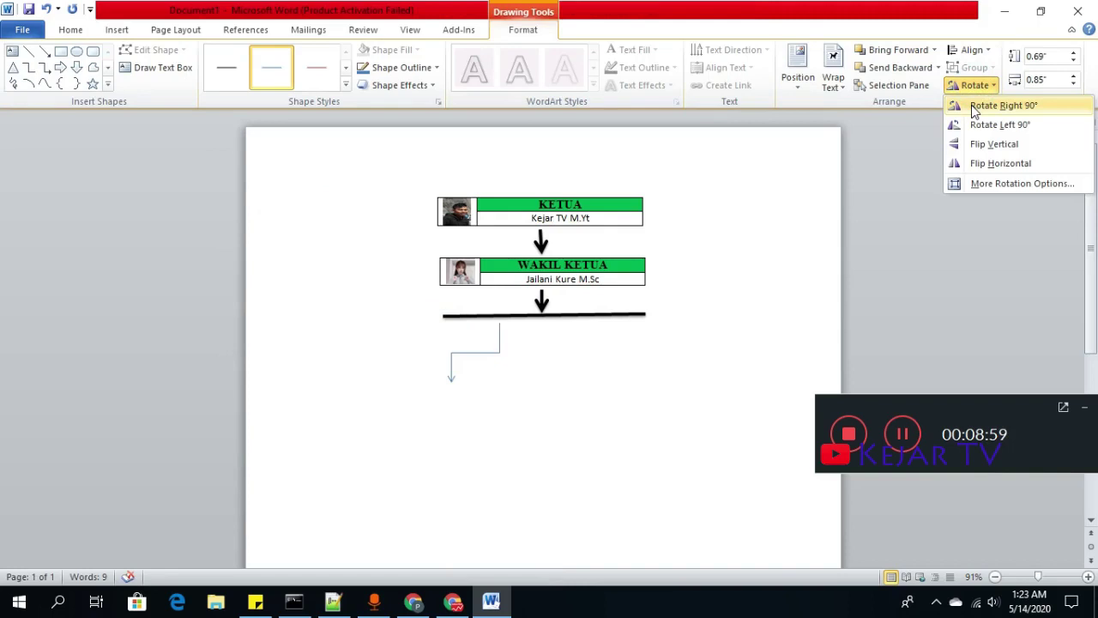
pyautogui.click(975, 106)
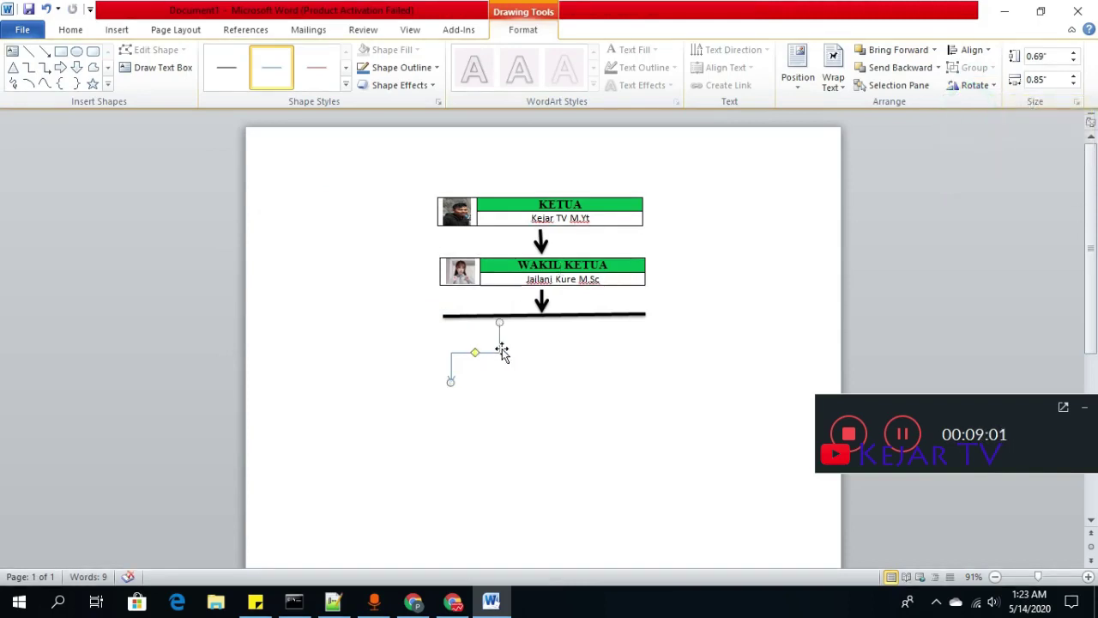
pyautogui.moveTo(498, 350)
pyautogui.mouseDown()
pyautogui.moveTo(486, 342)
pyautogui.moveTo(542, 343)
pyautogui.moveTo(516, 345)
pyautogui.mouseUp()
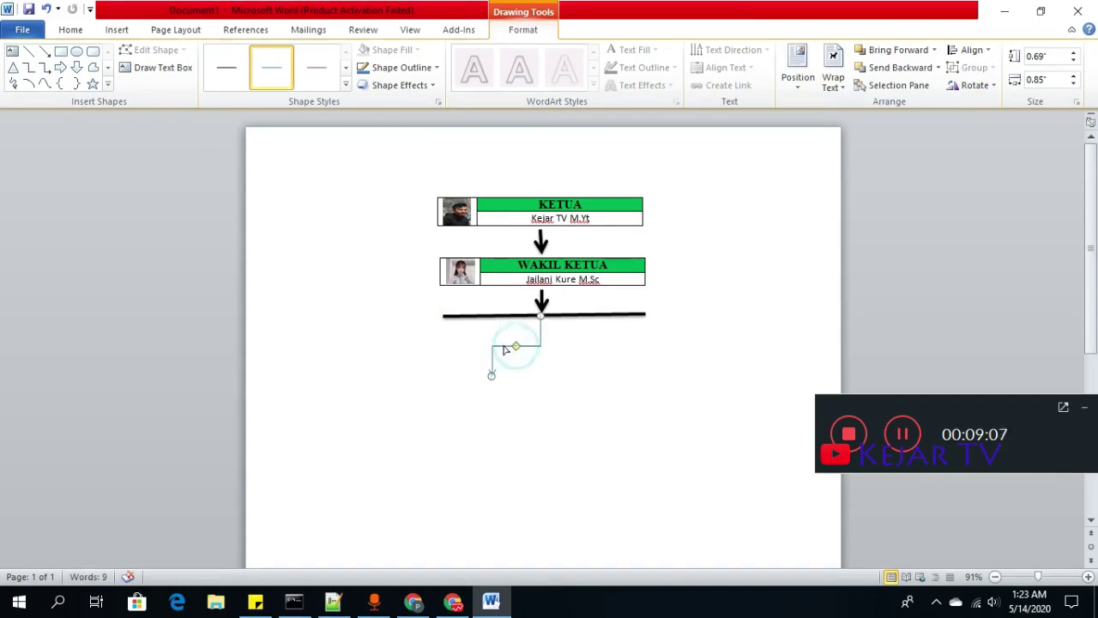
# Step: Size the connector to 0.8" by 0.8" and attach its top end to the horizontal line
pyautogui.click(1073, 77)
pyautogui.click(1074, 76)
pyautogui.click(1073, 76)
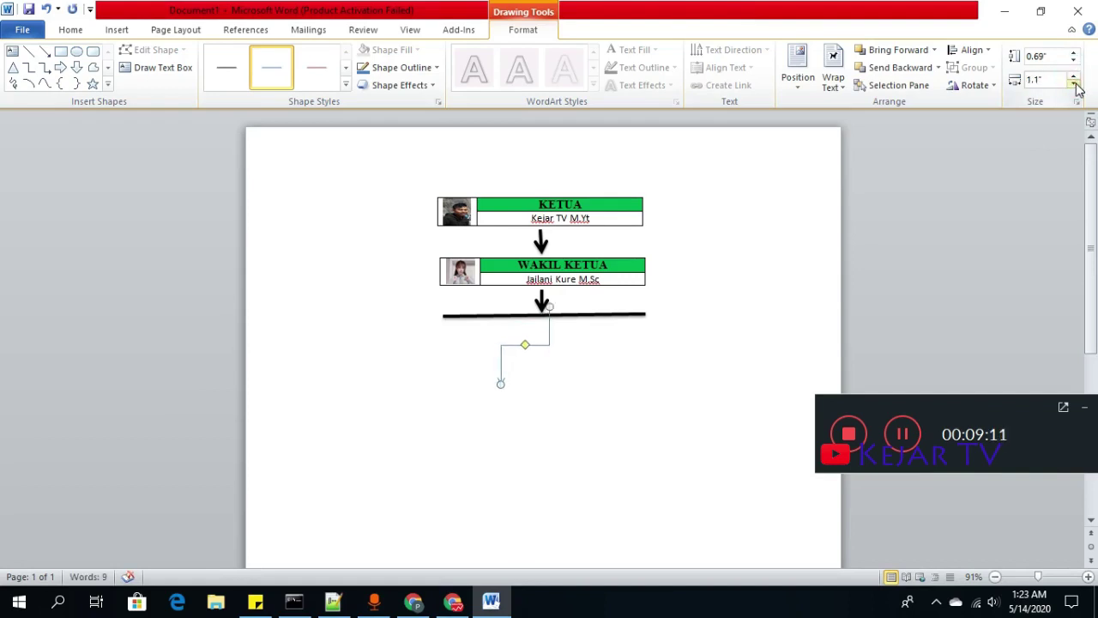
pyautogui.click(1074, 85)
pyautogui.click(1075, 85)
pyautogui.click(1075, 85)
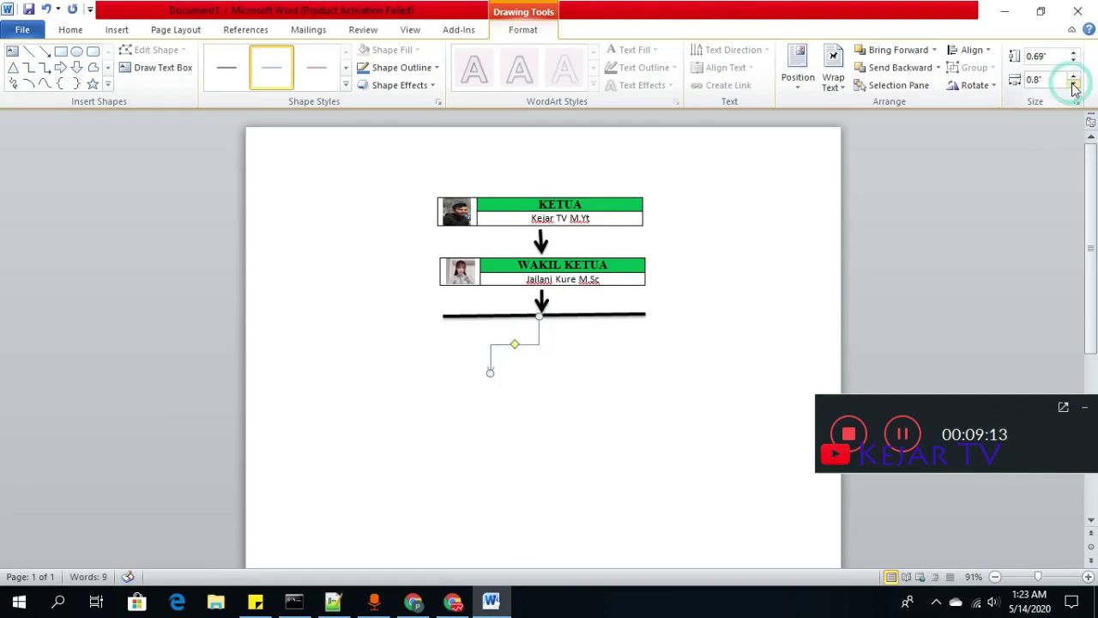
pyautogui.click(1073, 54)
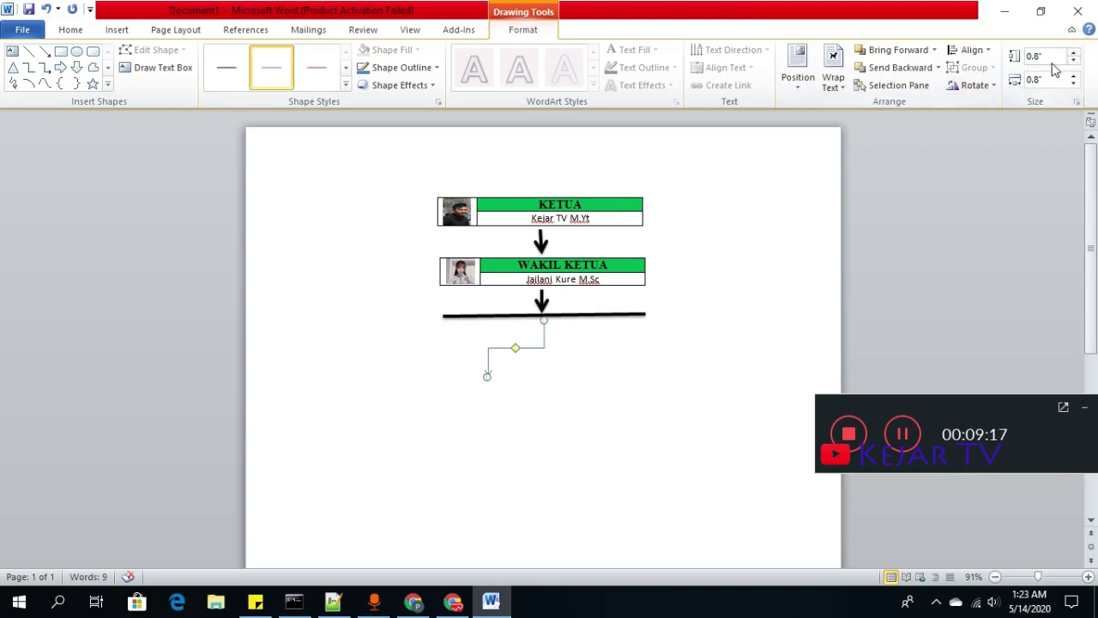
pyautogui.click(989, 90)
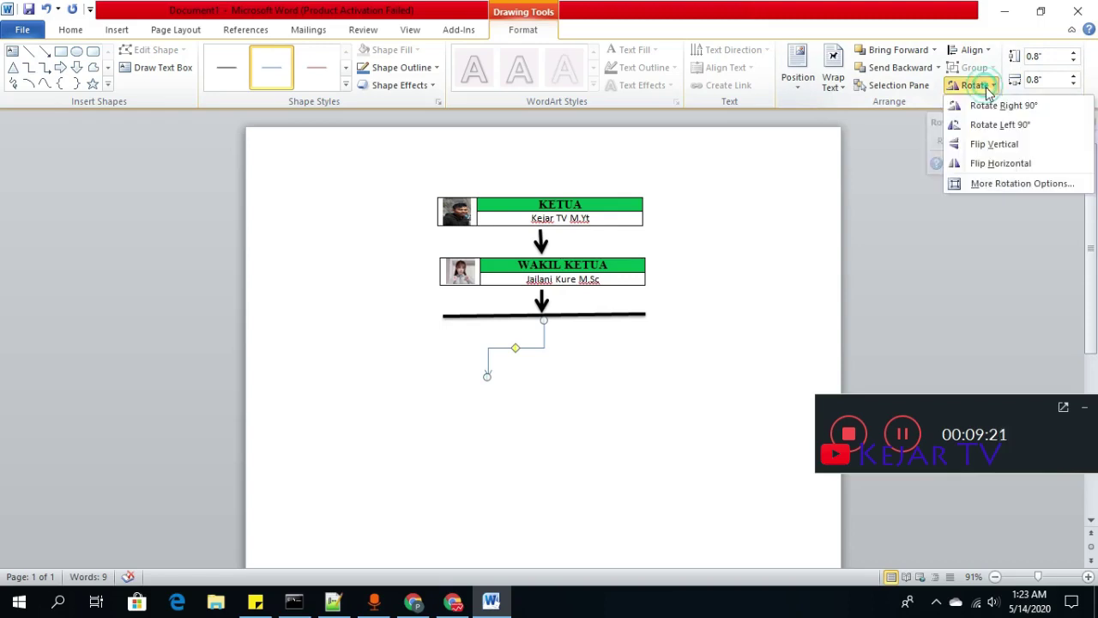
pyautogui.click(983, 184)
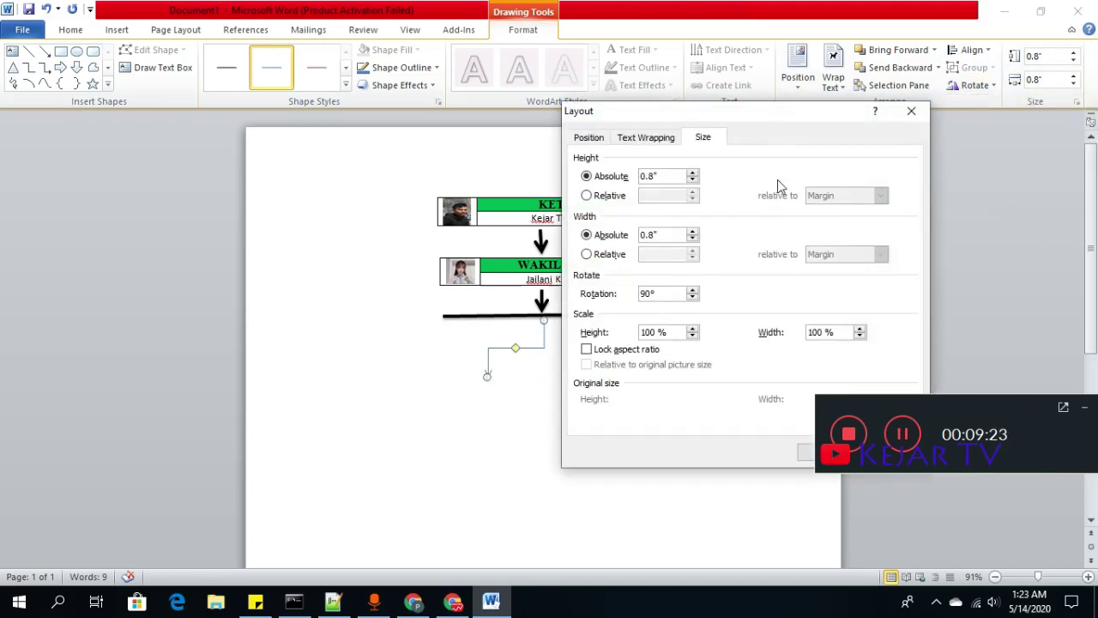
pyautogui.click(912, 111)
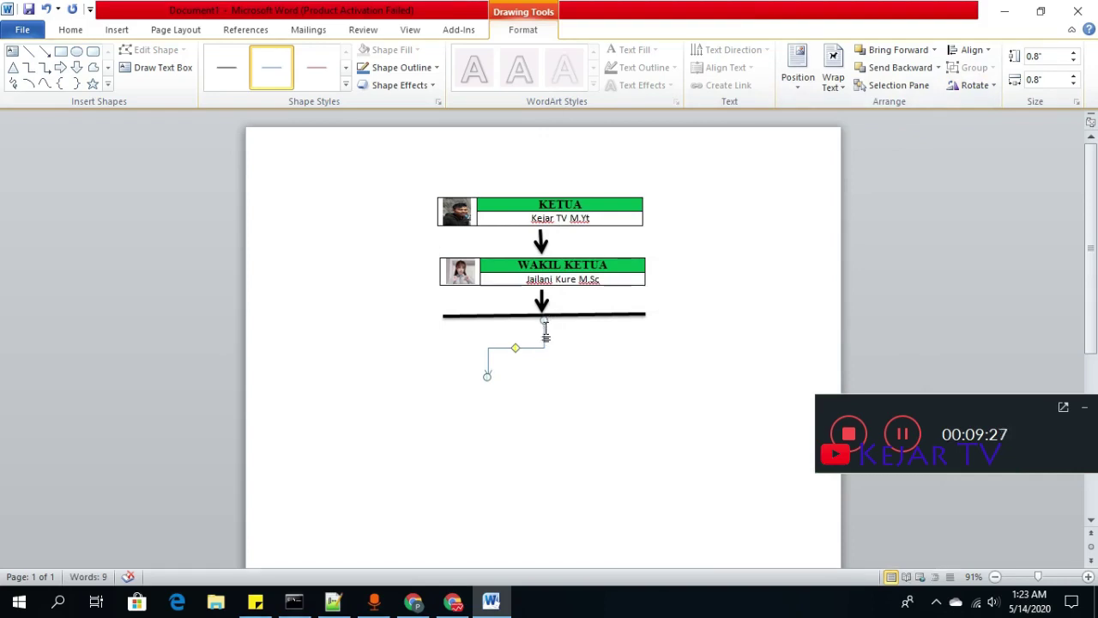
pyautogui.moveTo(543, 329); pyautogui.dragTo(540, 319)
pyautogui.click(574, 332)
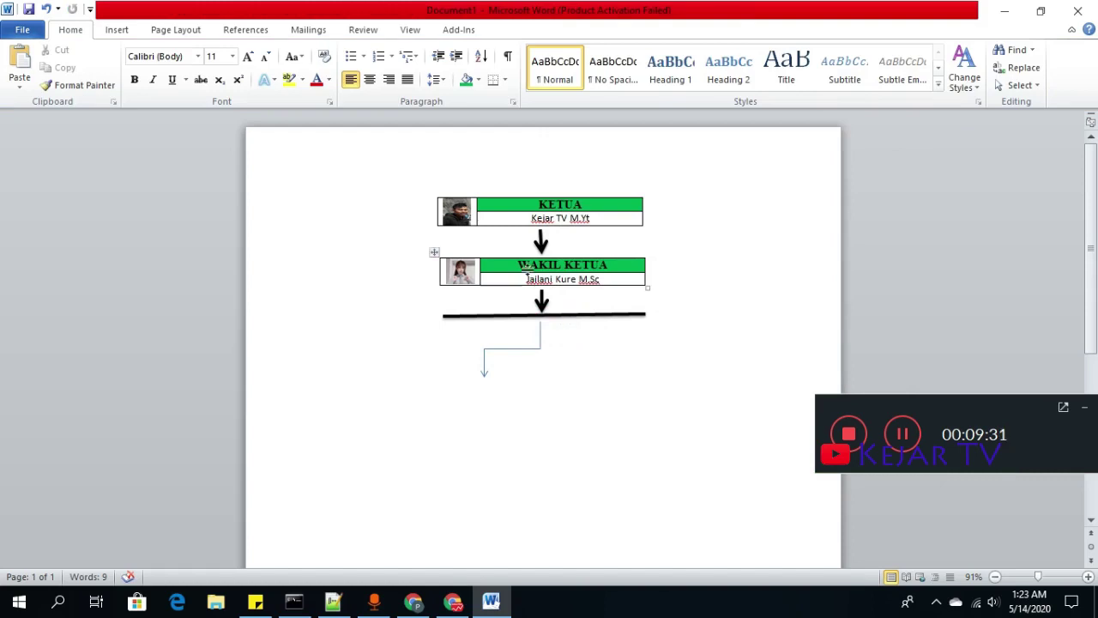
# Step: Duplicate the connector, flip the copy horizontally and align it under the line's centre
pyautogui.rightClick(539, 336)
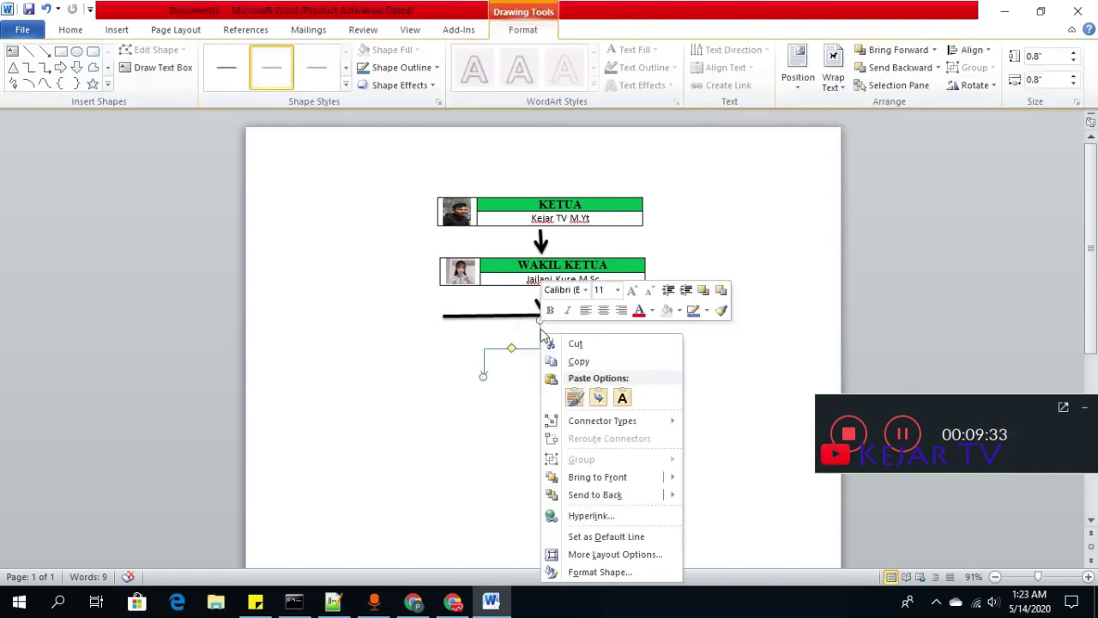
pyautogui.click(571, 360)
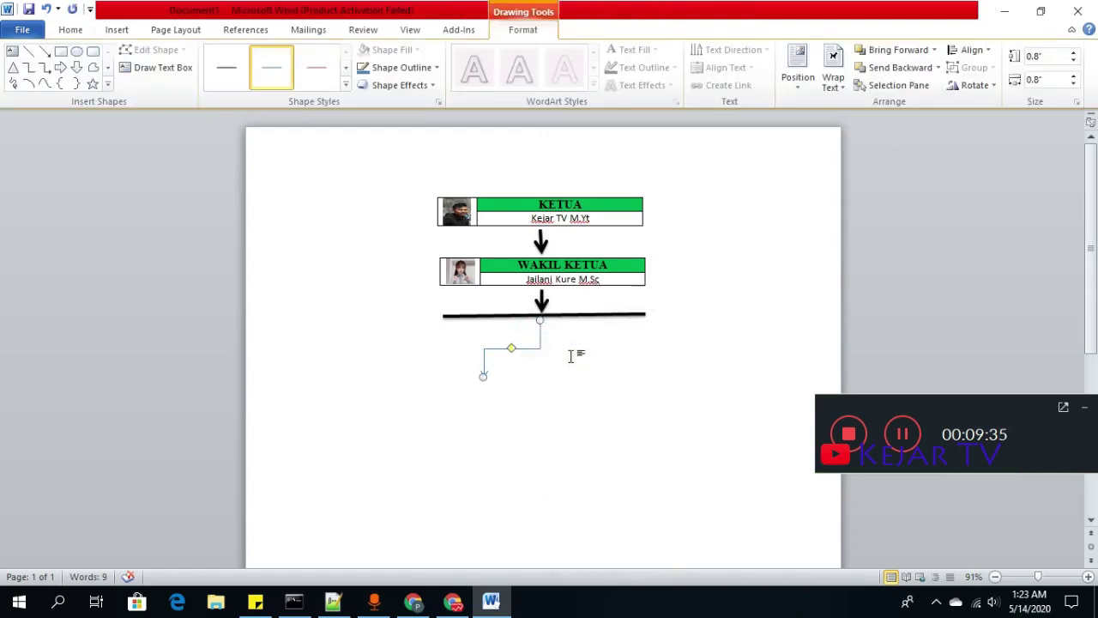
pyautogui.hotkey('ctrl', 'v')
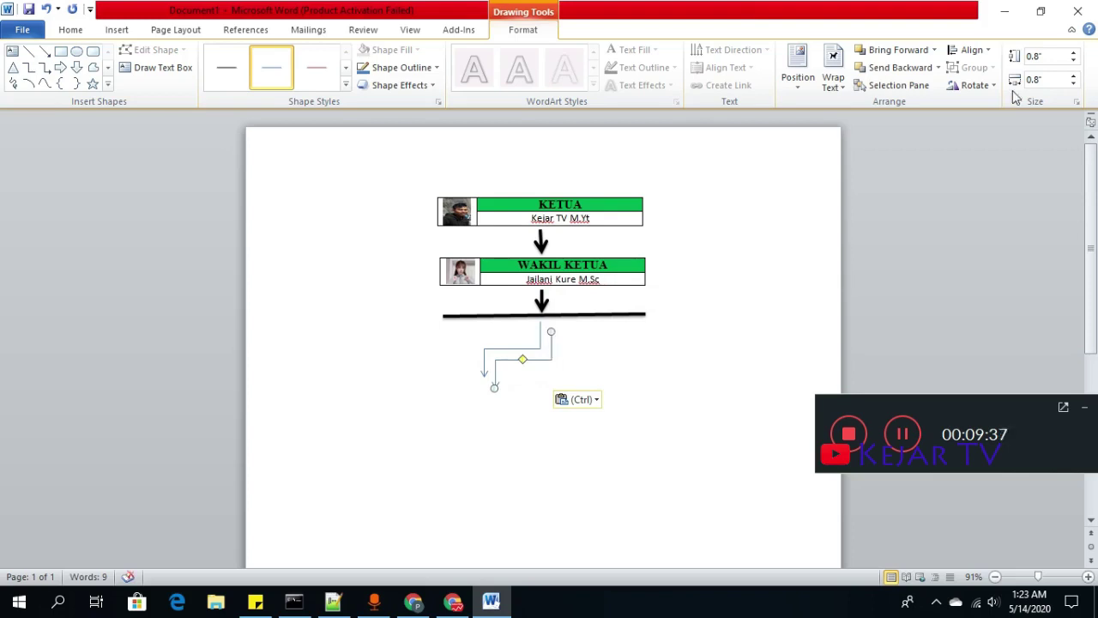
pyautogui.click(975, 85)
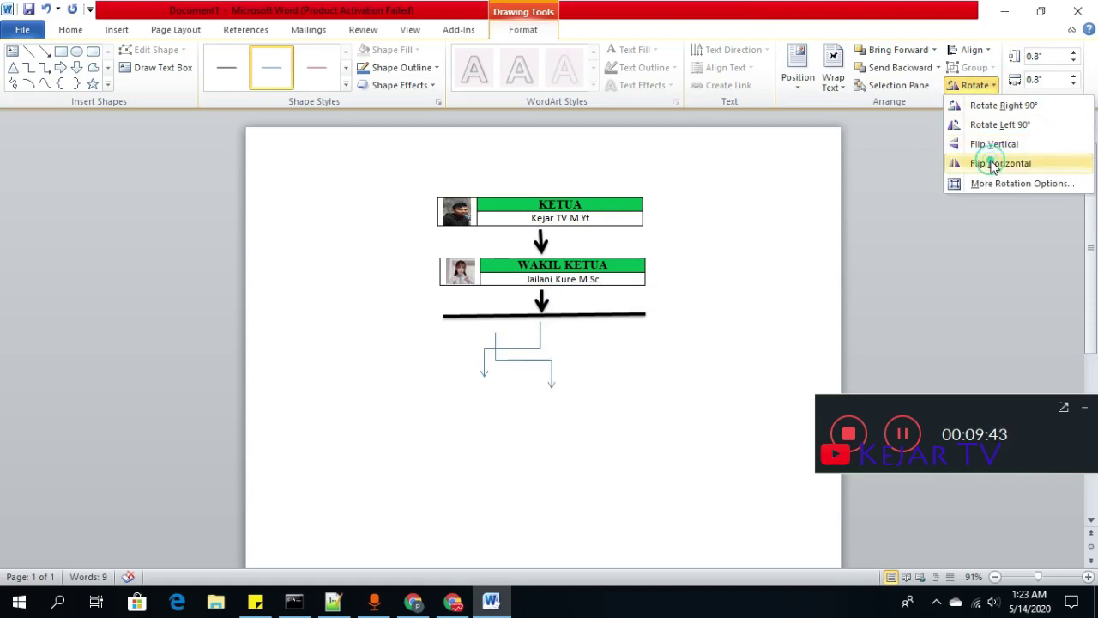
pyautogui.click(996, 163)
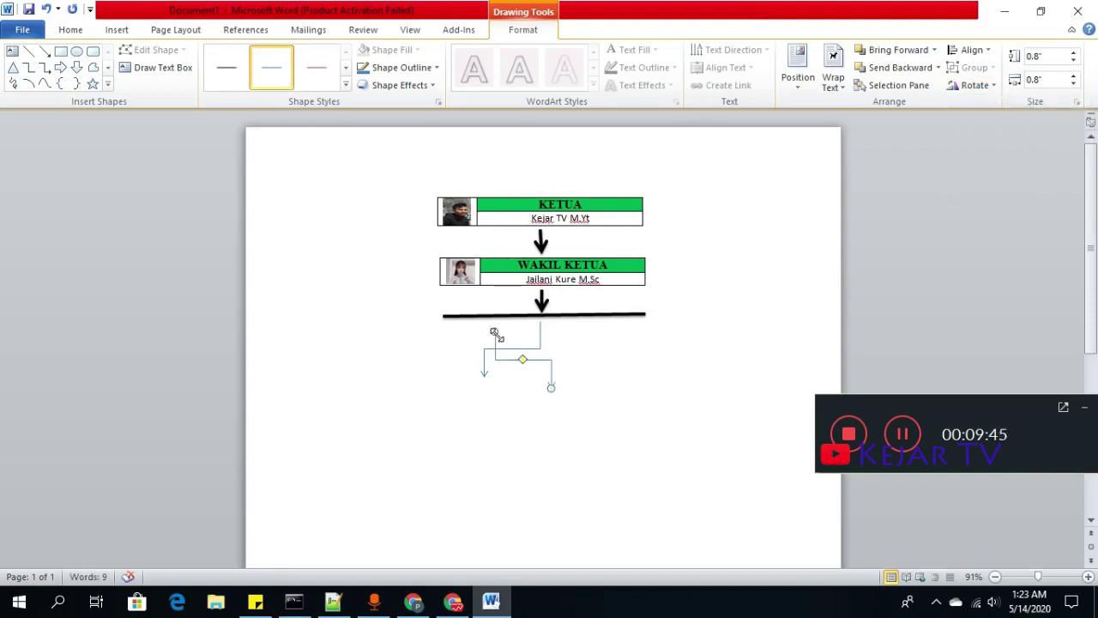
pyautogui.moveTo(495, 335); pyautogui.dragTo(543, 332)
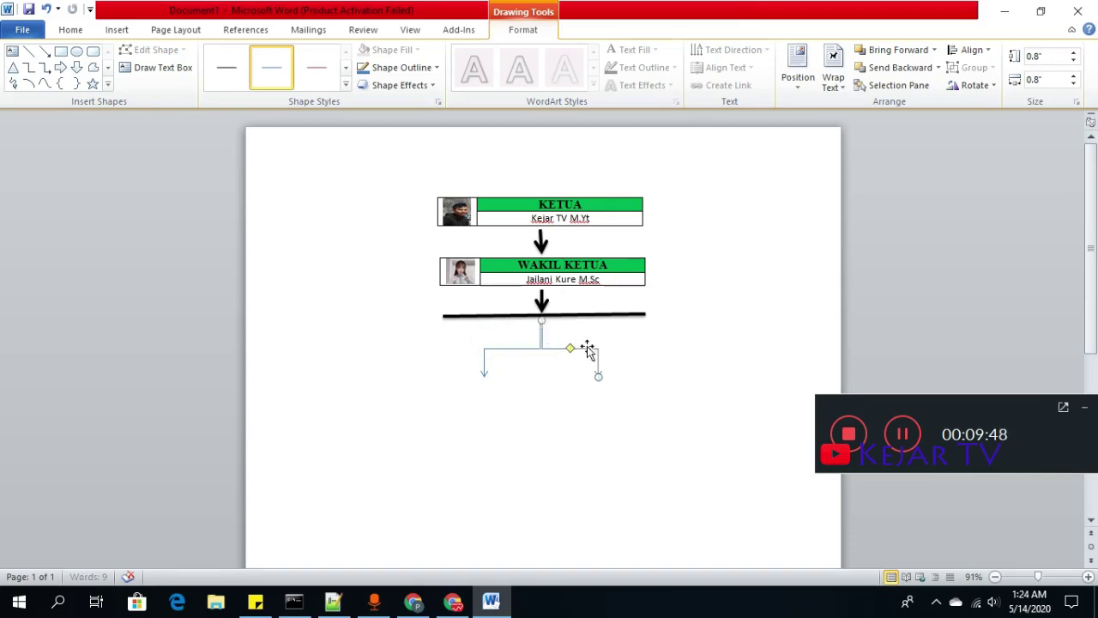
pyautogui.click(639, 346)
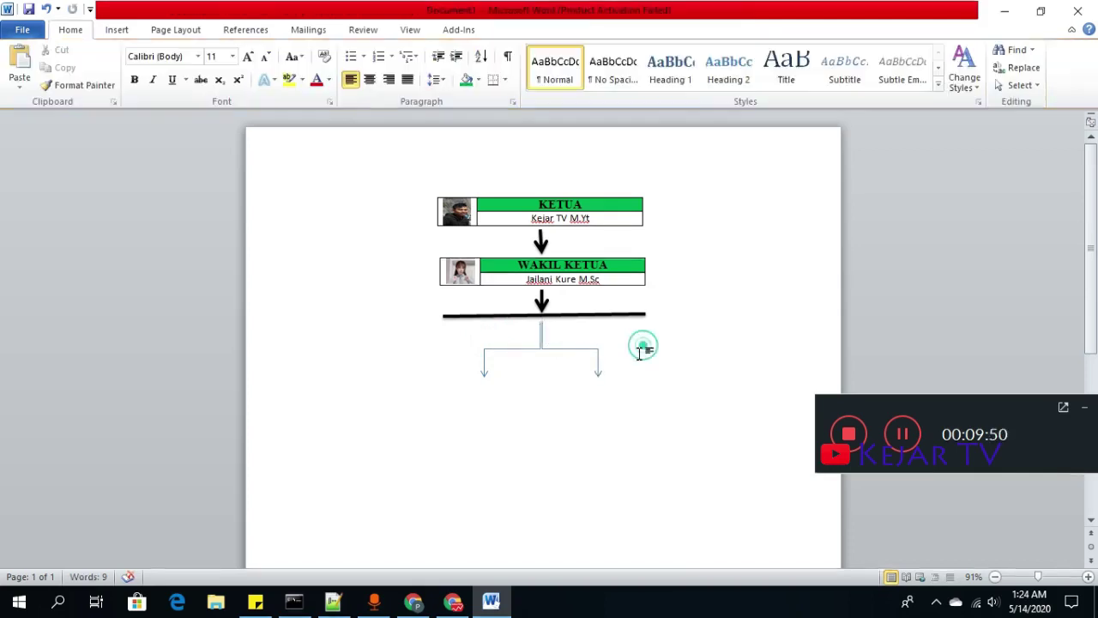
# Step: Give both the right and left elbow connectors a thick black arrow style
pyautogui.click(598, 369)
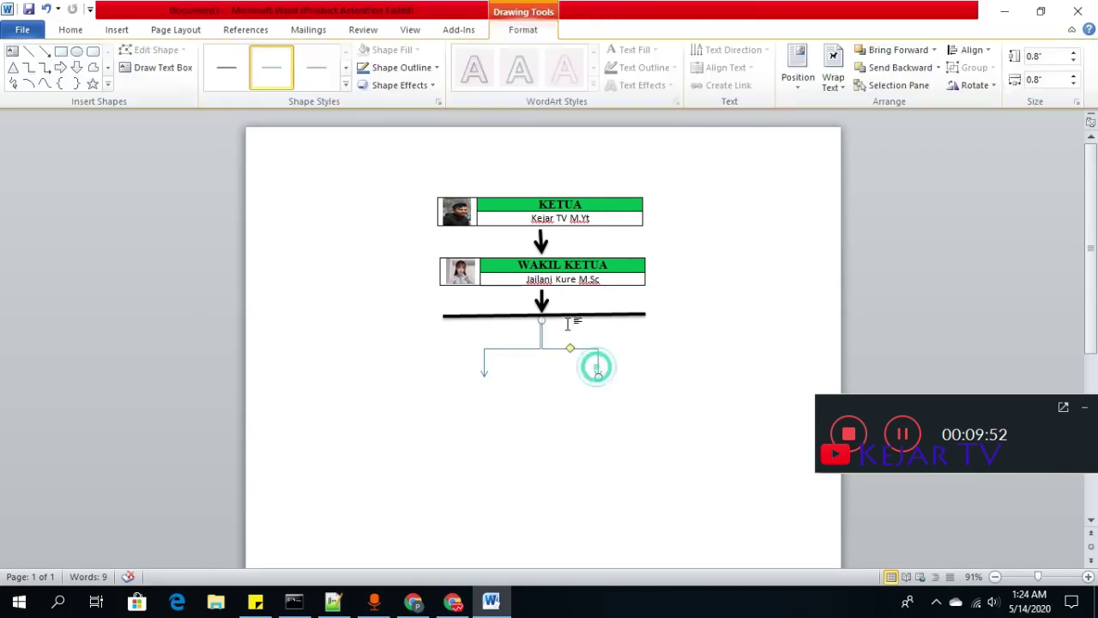
pyautogui.click(342, 86)
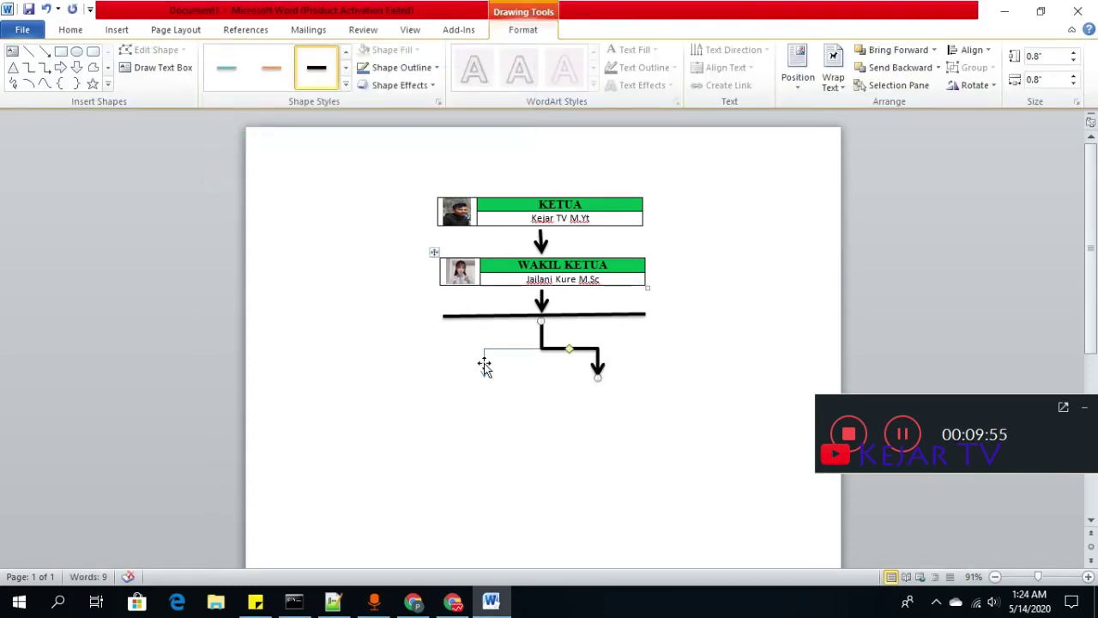
pyautogui.click(485, 363)
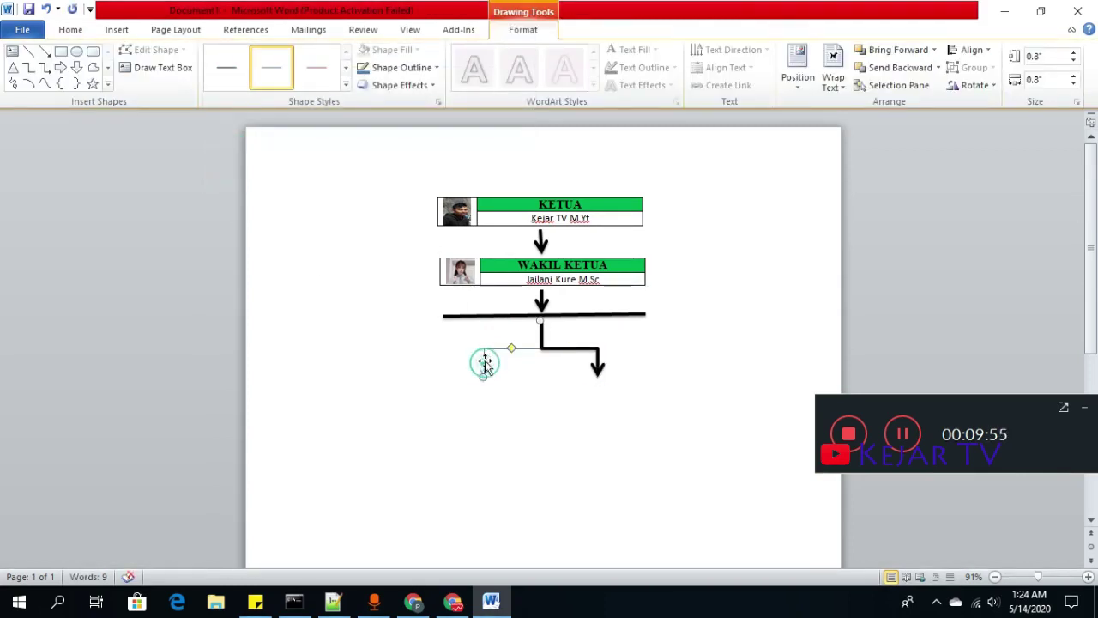
pyautogui.click(346, 84)
pyautogui.click(223, 163)
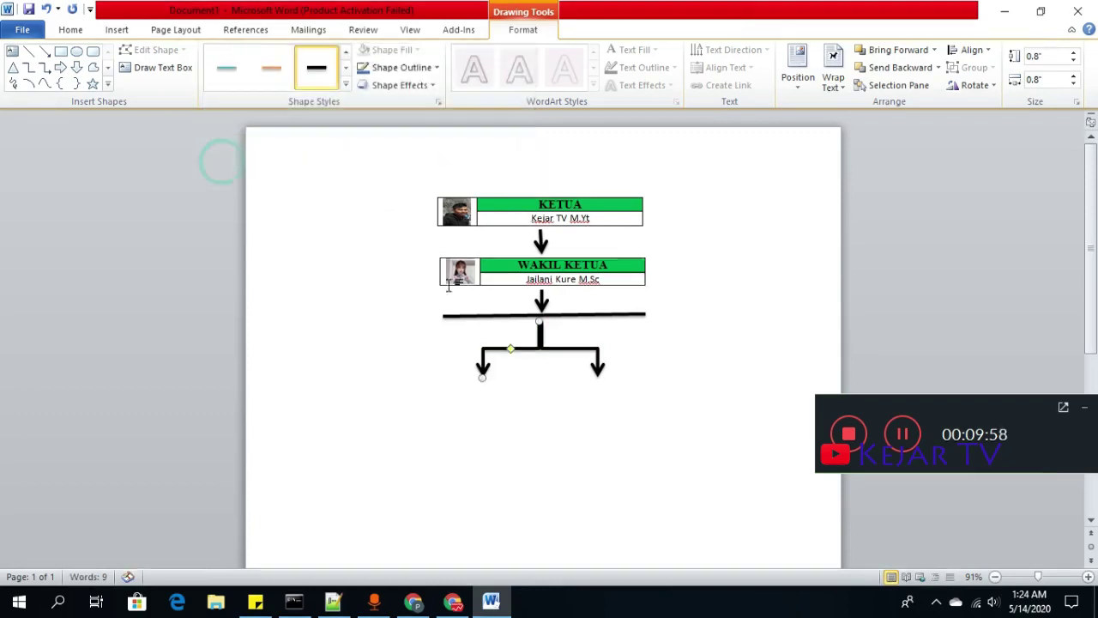
pyautogui.click(692, 327)
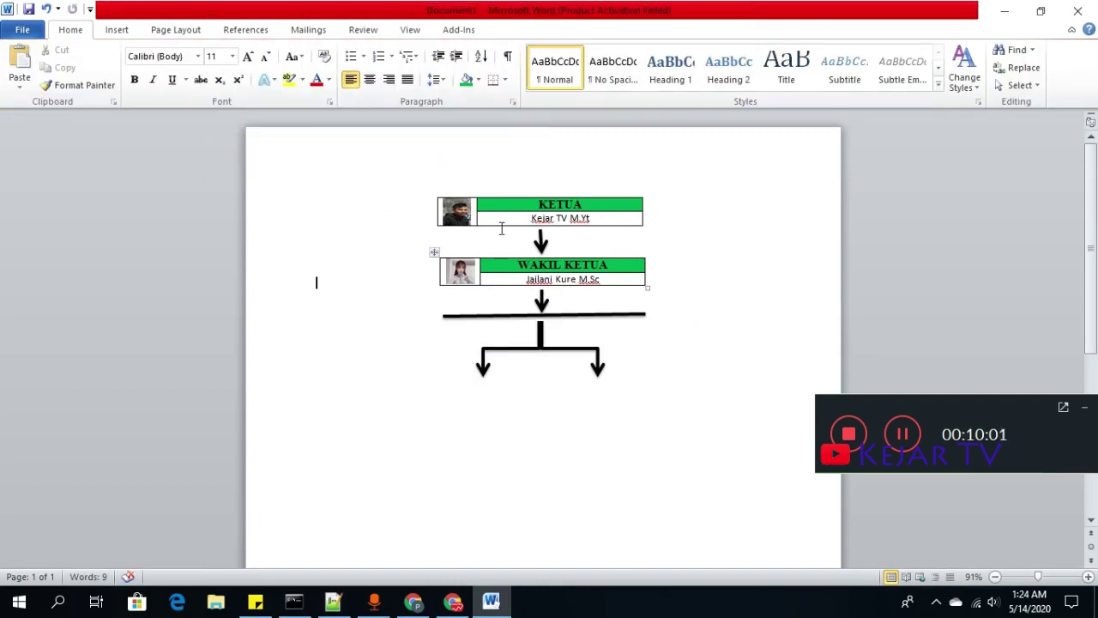
# Step: Copy the WAKIL KETUA table and paste two copies below the arrows, undoing one extra paste
pyautogui.click(449, 265)
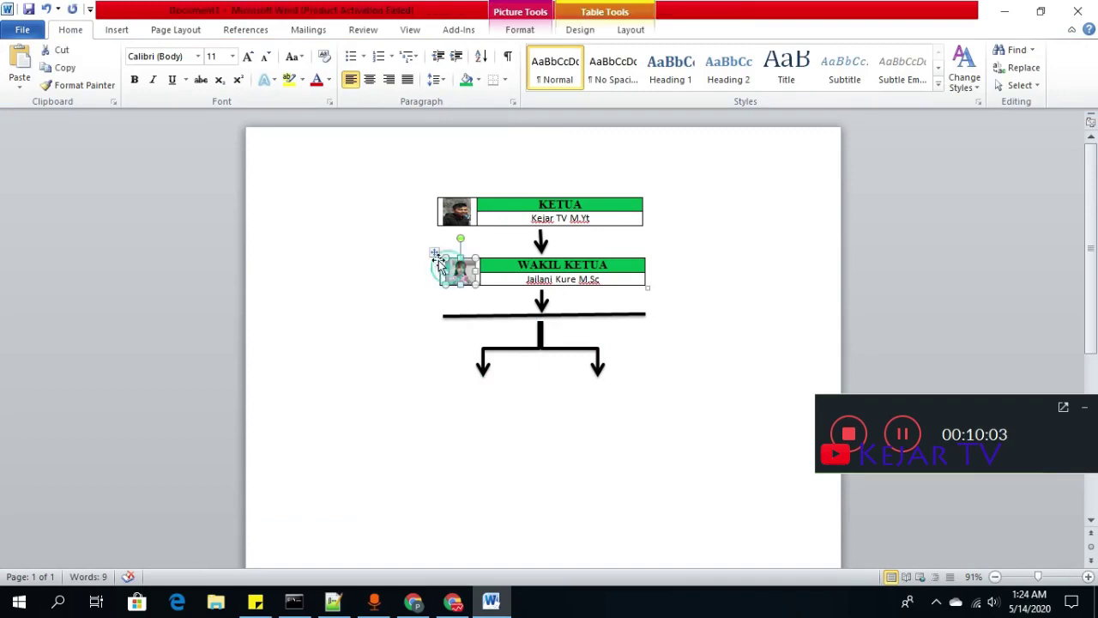
pyautogui.click(434, 254)
pyautogui.rightClick(435, 254)
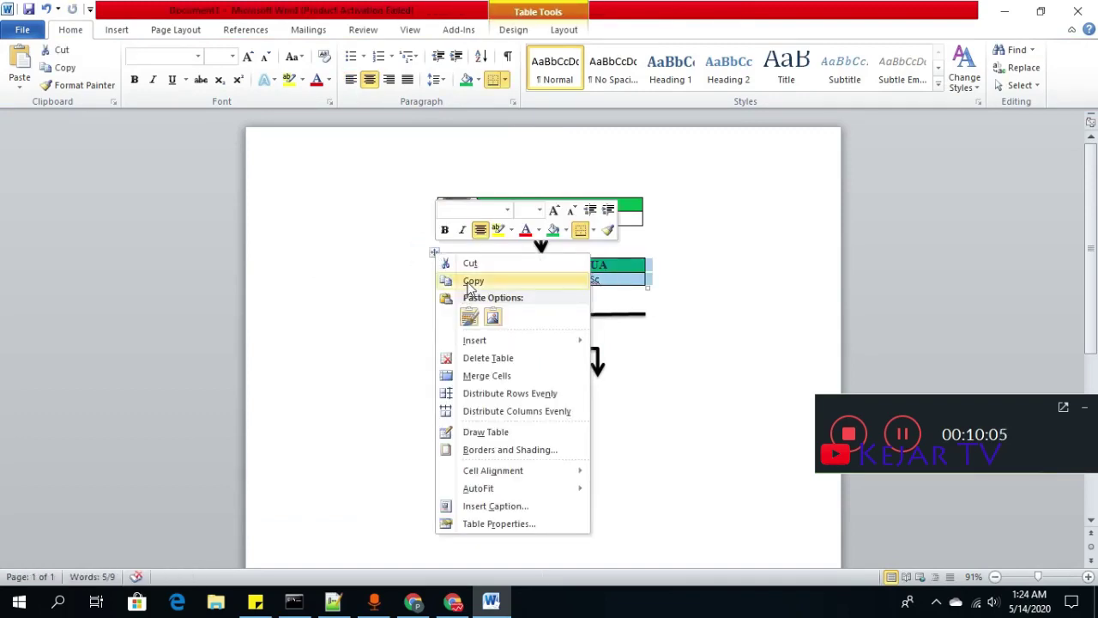
pyautogui.click(468, 279)
pyautogui.click(441, 403)
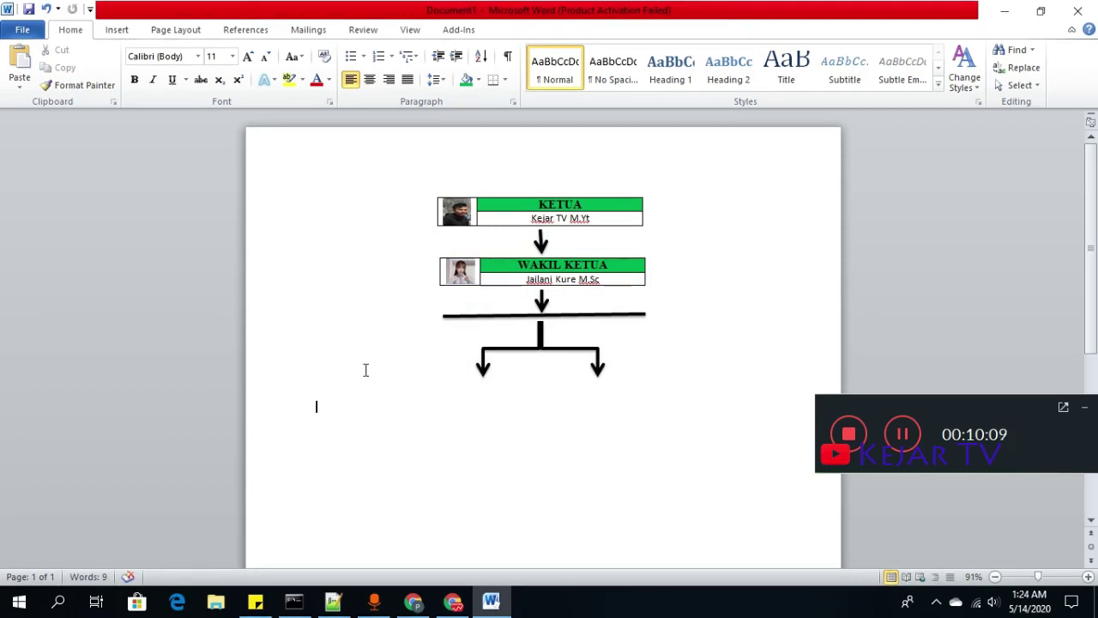
pyautogui.rightClick(342, 405)
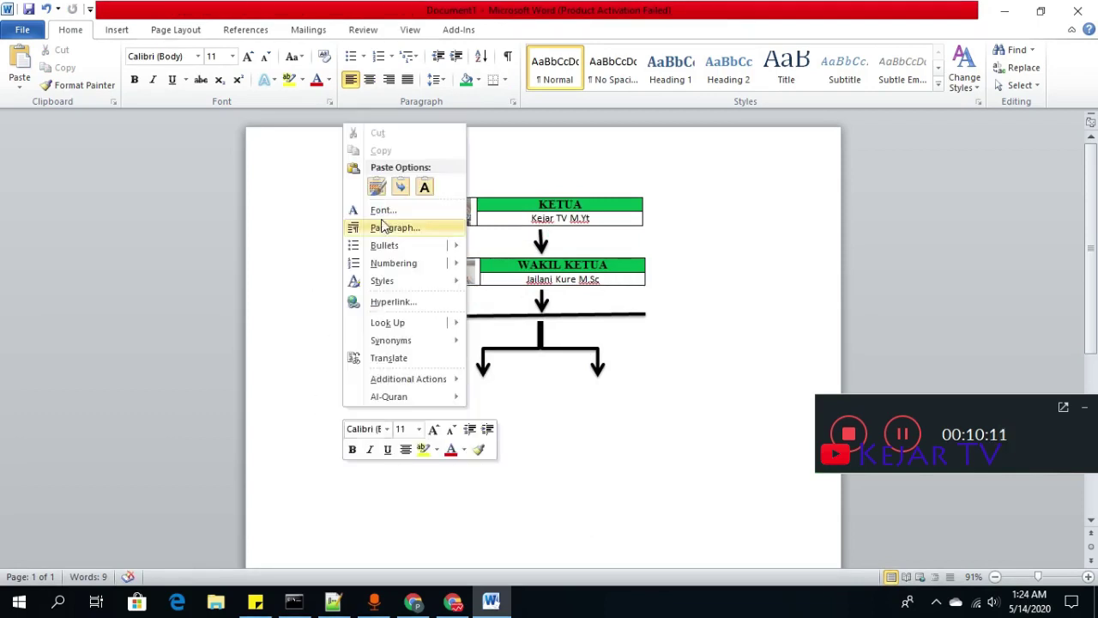
pyautogui.click(378, 187)
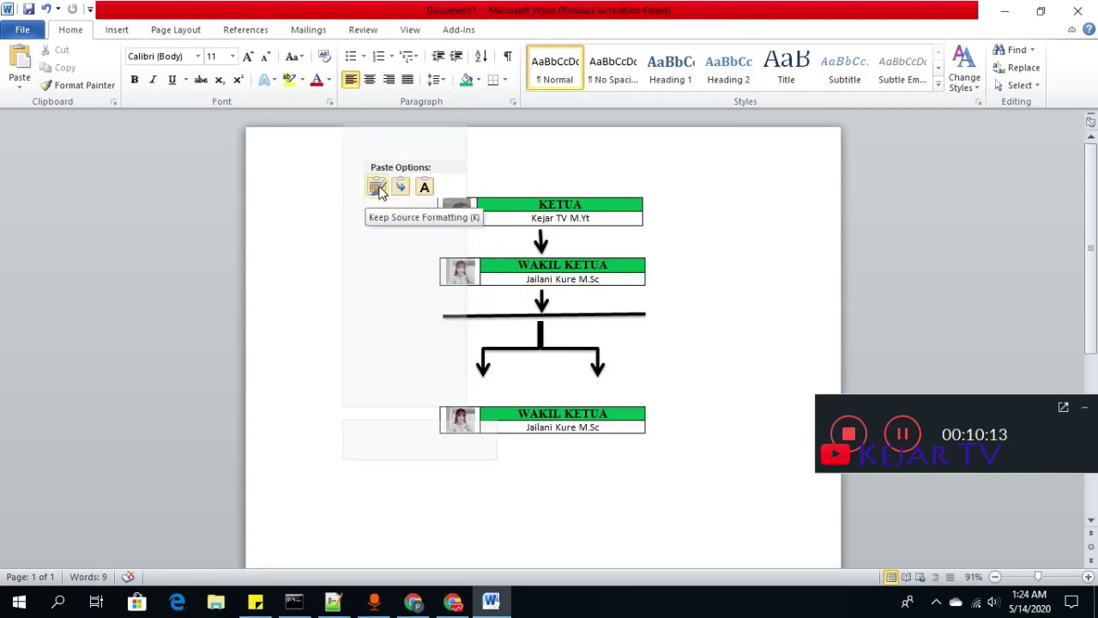
pyautogui.click(378, 187)
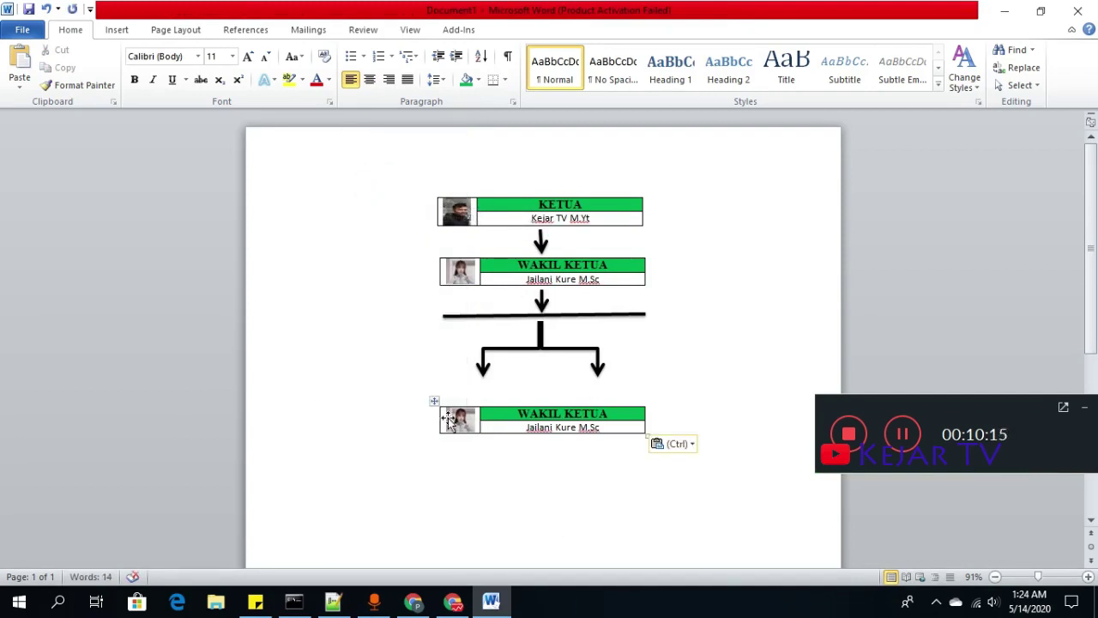
pyautogui.hotkey('ctrl', 'v')
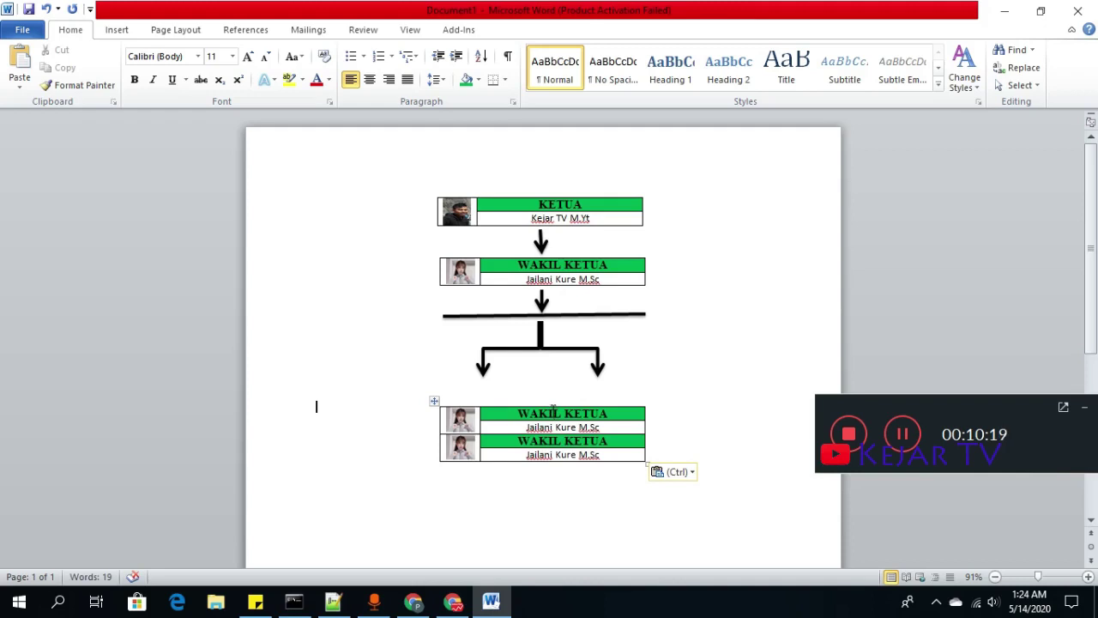
pyautogui.hotkey('ctrl', 'z')
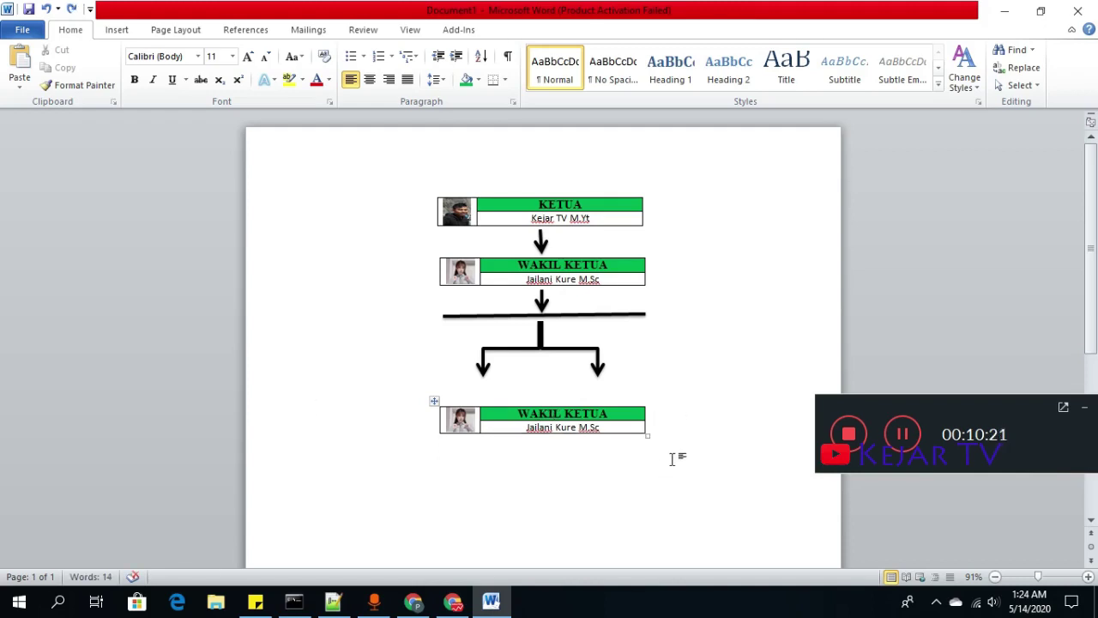
pyautogui.click(674, 458)
pyautogui.hotkey('ctrl', 'v')
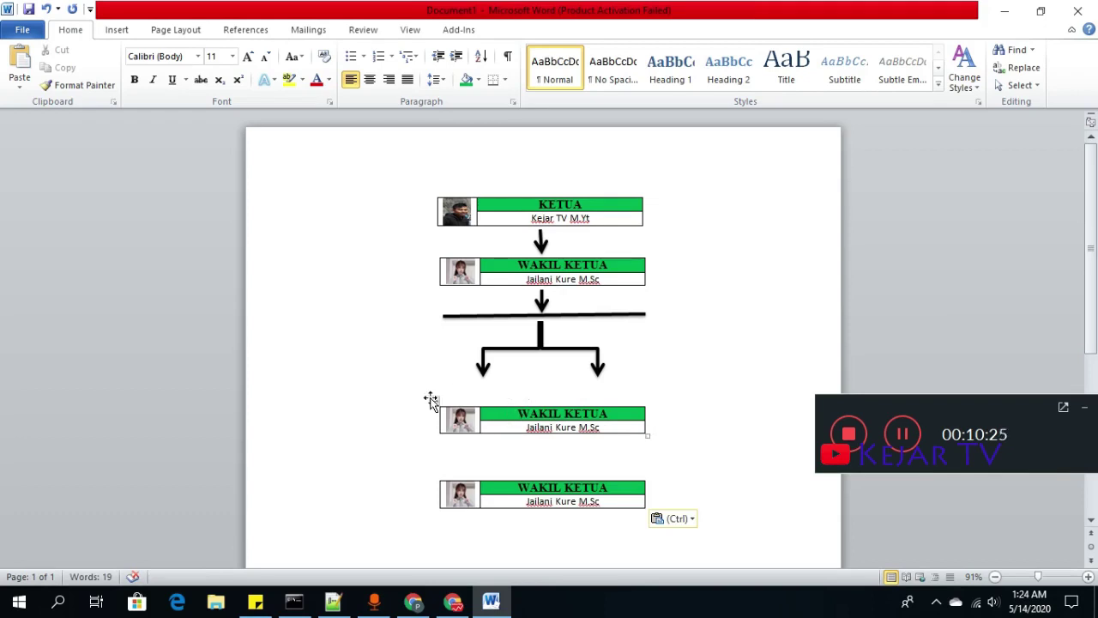
# Step: Drag the two copied tables under the left and right branch arrows
pyautogui.moveTo(431, 400); pyautogui.dragTo(336, 380)
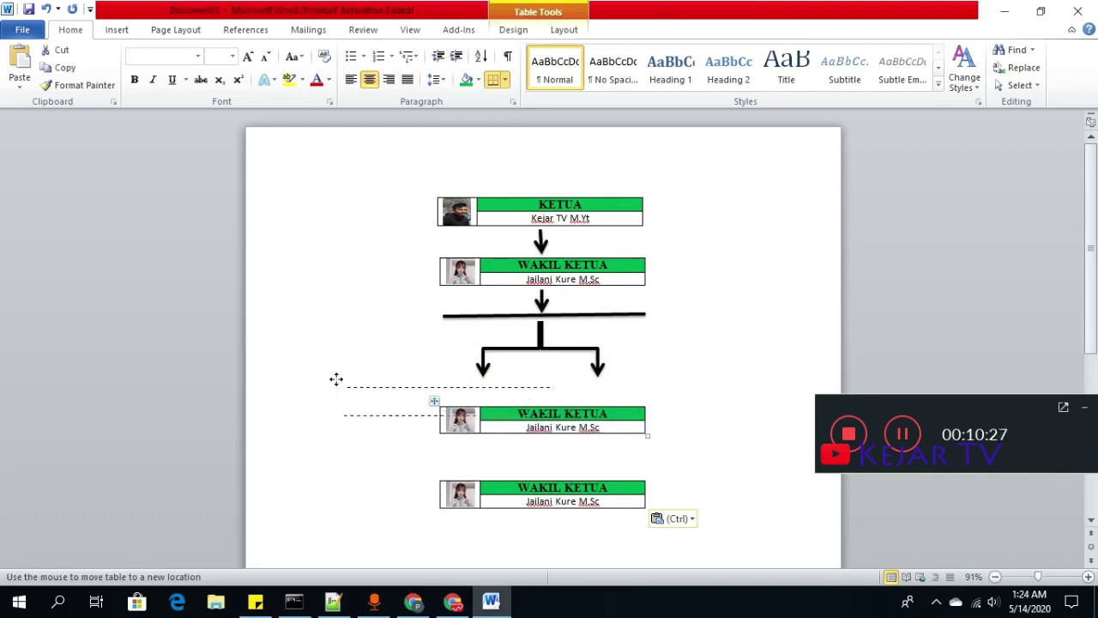
pyautogui.moveTo(316, 378); pyautogui.dragTo(304, 380)
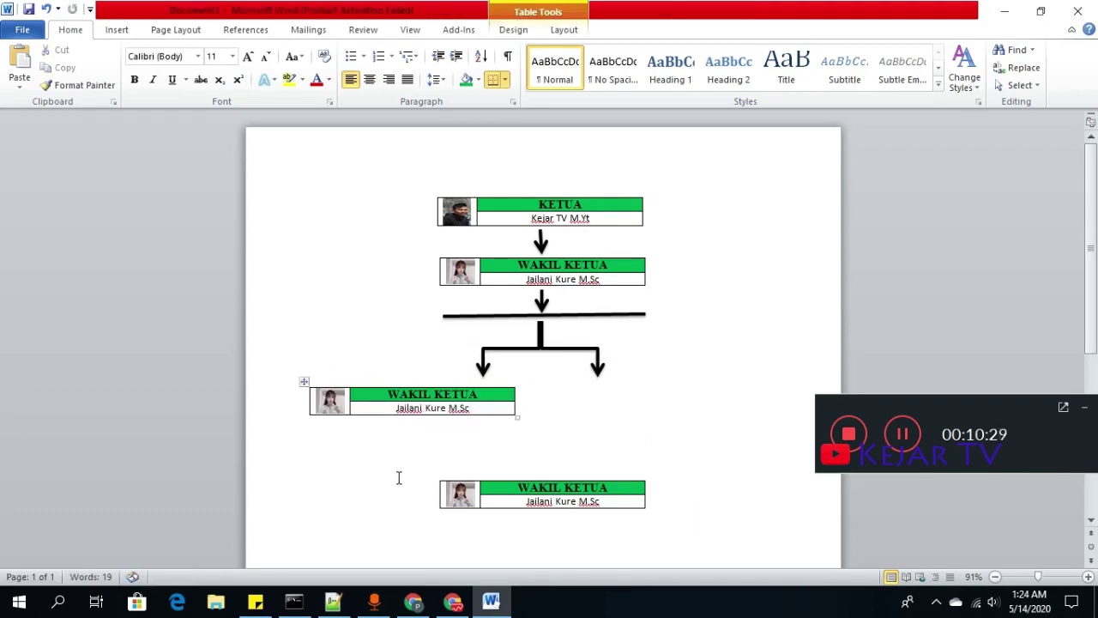
pyautogui.click(453, 493)
pyautogui.moveTo(432, 478)
pyautogui.mouseDown()
pyautogui.moveTo(548, 382)
pyautogui.moveTo(563, 383)
pyautogui.mouseUp()
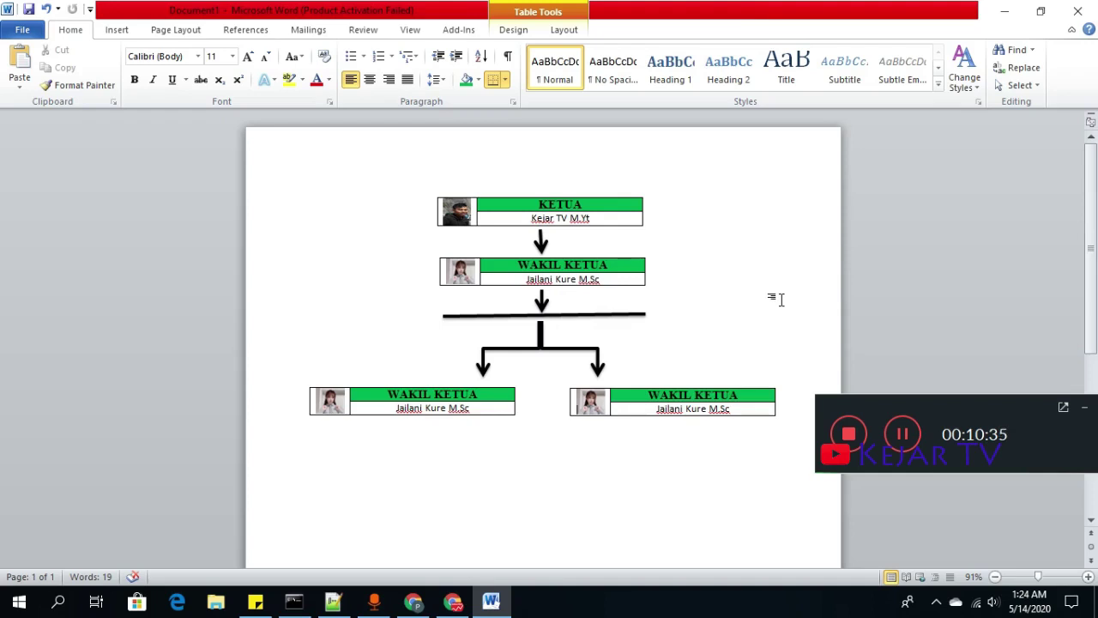
pyautogui.click(613, 314)
pyautogui.click(601, 469)
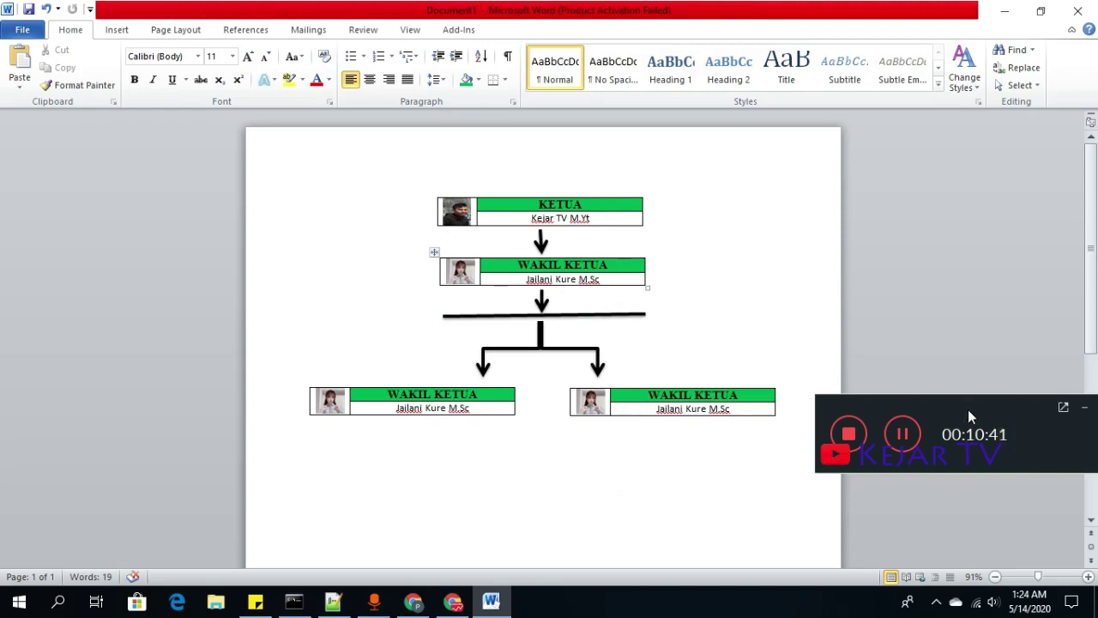
# Step: Draw a Snip Same Side Corner Rectangle over the whole chart and set it Behind Text
pyautogui.moveTo(968, 412); pyautogui.dragTo(950, 176)
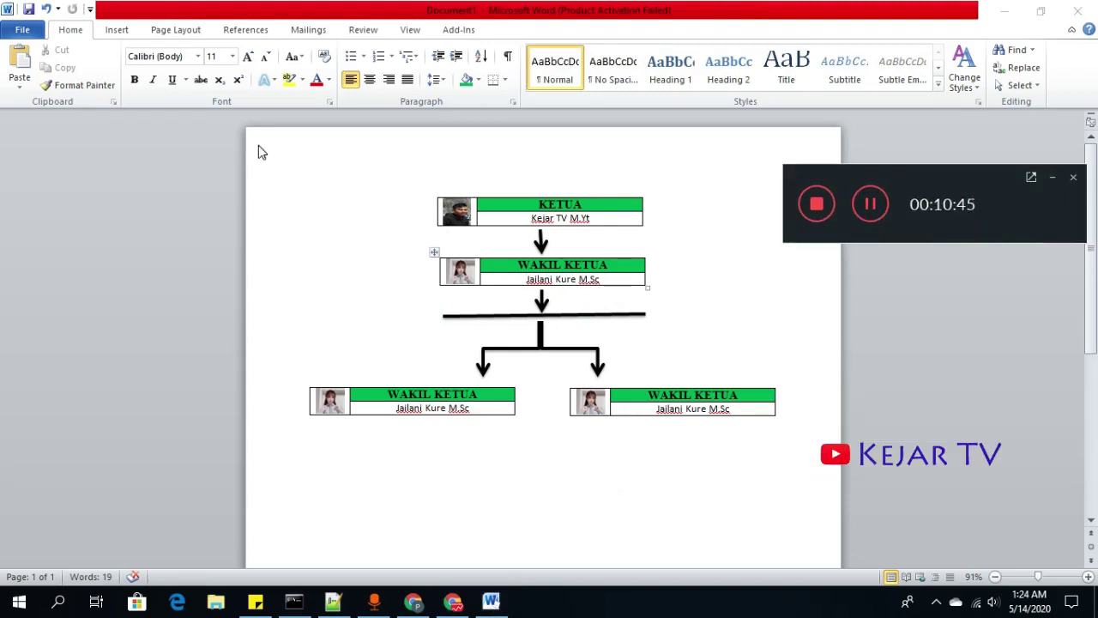
pyautogui.click(176, 30)
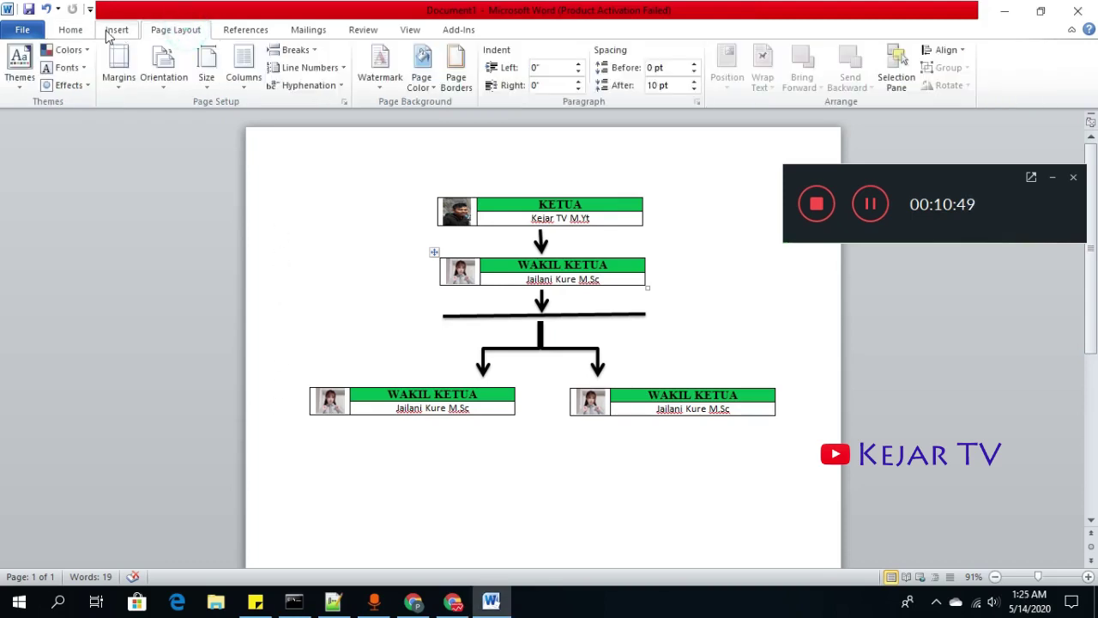
pyautogui.click(113, 31)
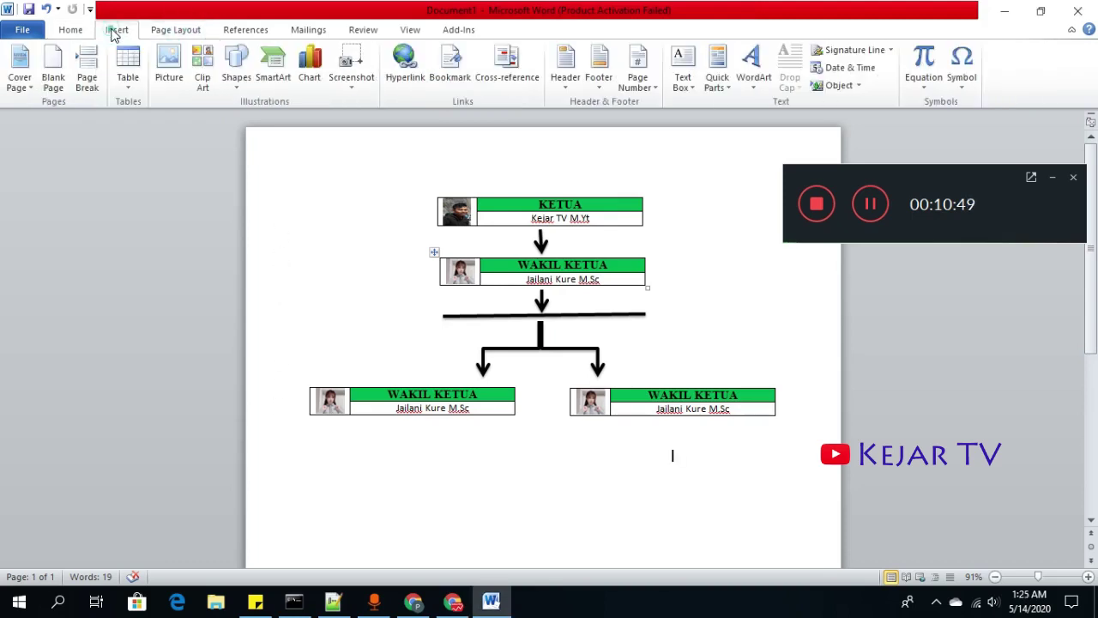
pyautogui.click(237, 75)
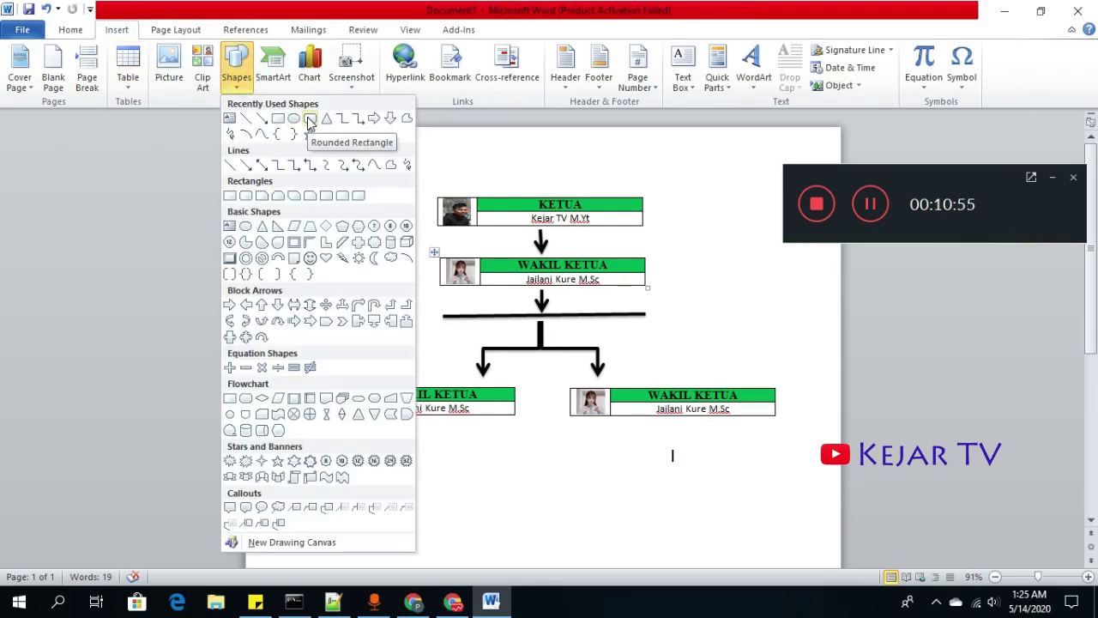
pyautogui.click(295, 195)
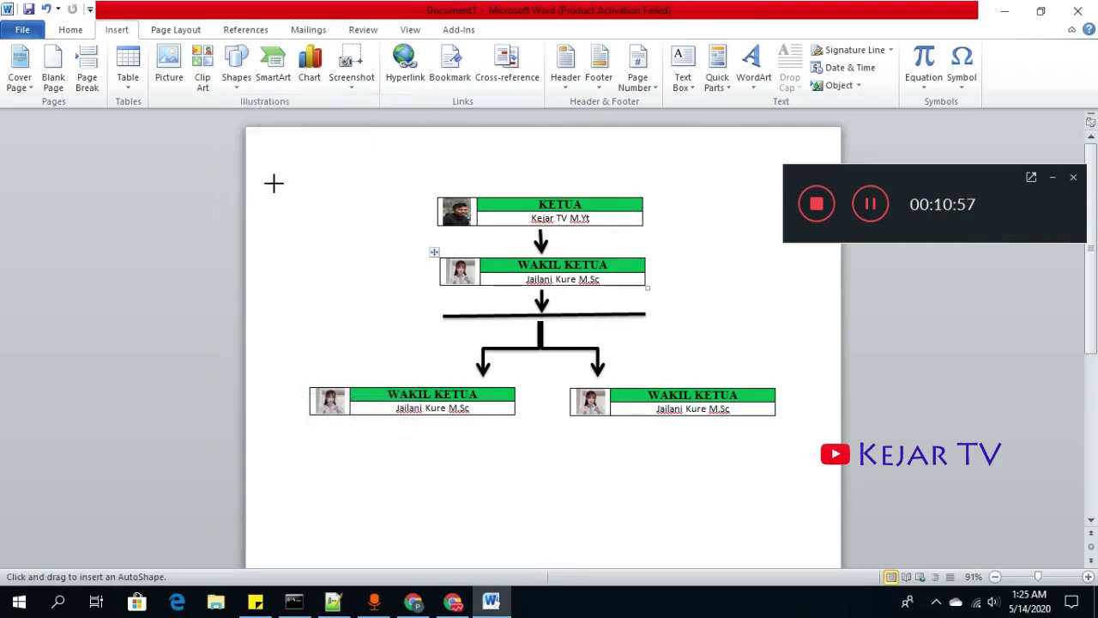
pyautogui.moveTo(273, 183); pyautogui.dragTo(791, 443)
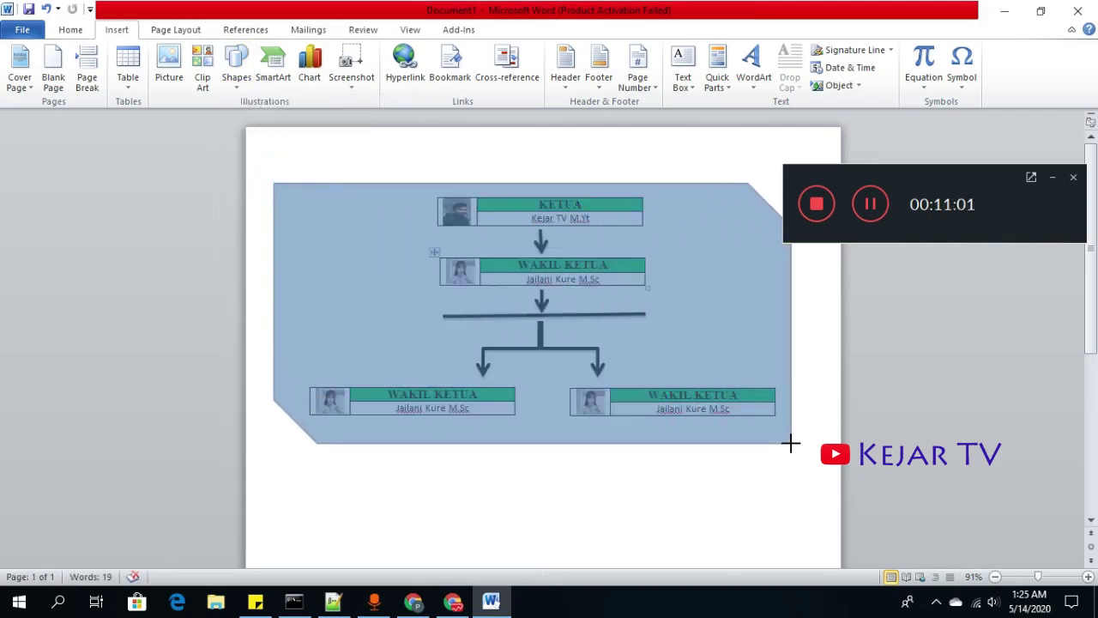
pyautogui.moveTo(792, 443); pyautogui.dragTo(794, 443)
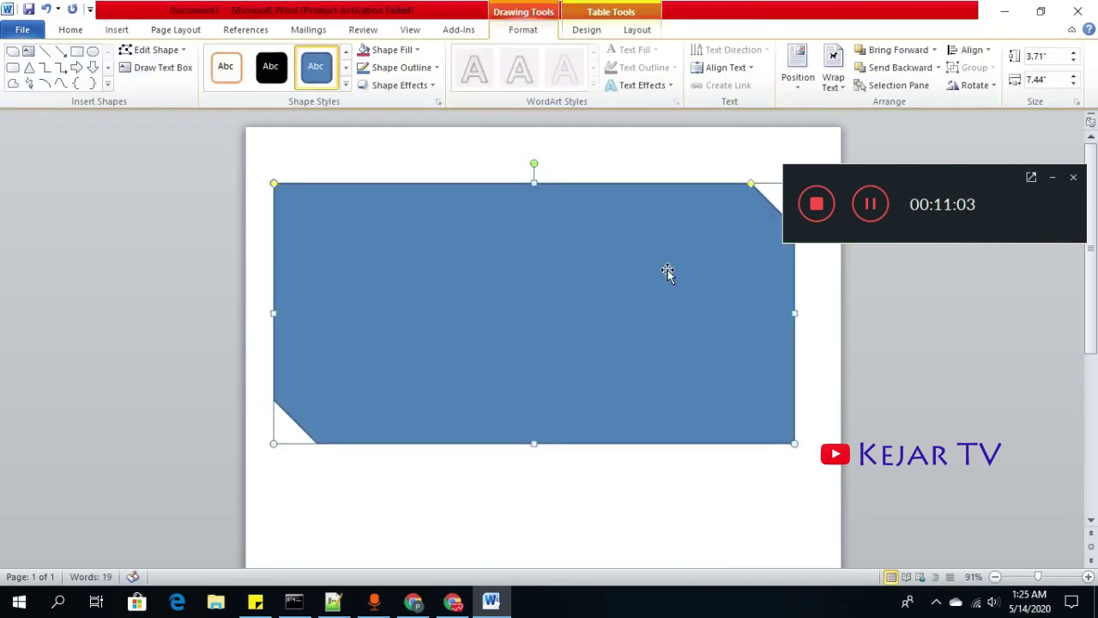
pyautogui.rightClick(569, 242)
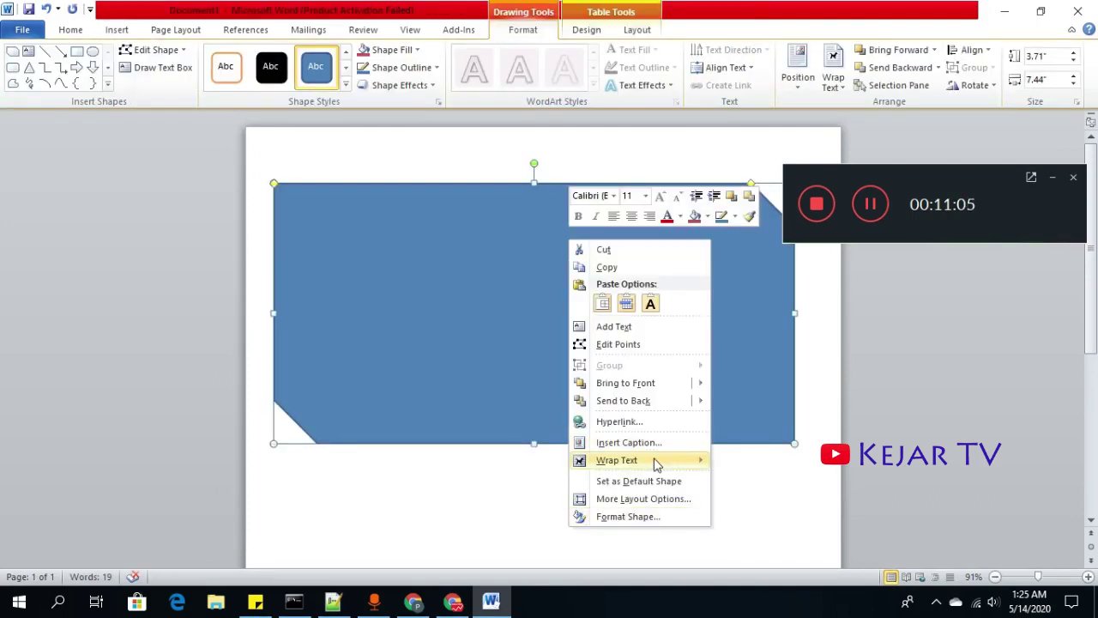
pyautogui.moveTo(656, 464)
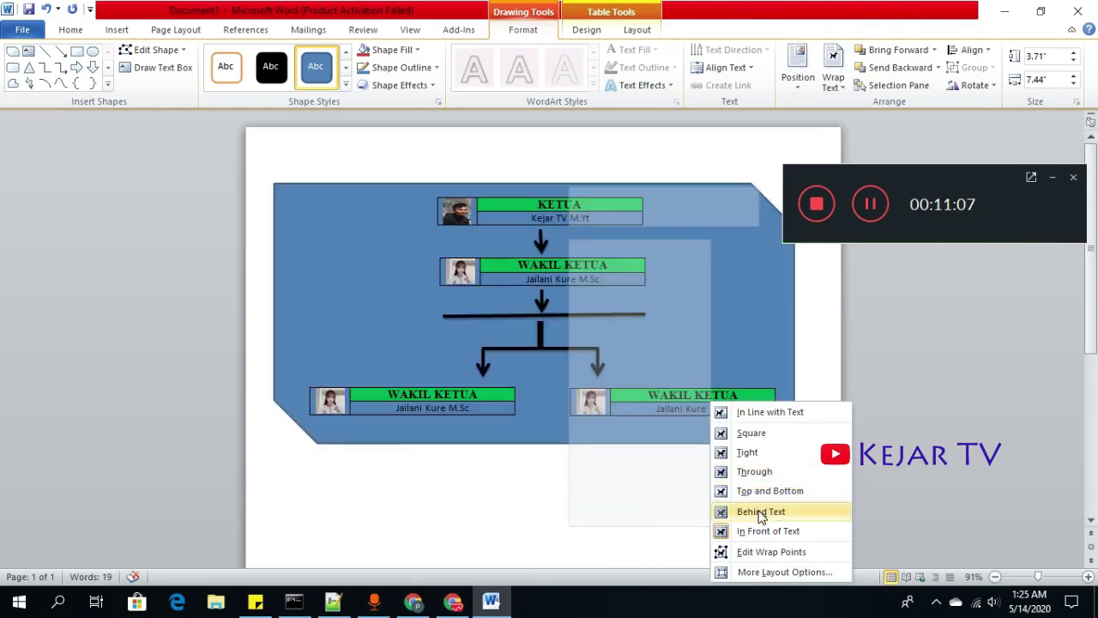
pyautogui.click(761, 515)
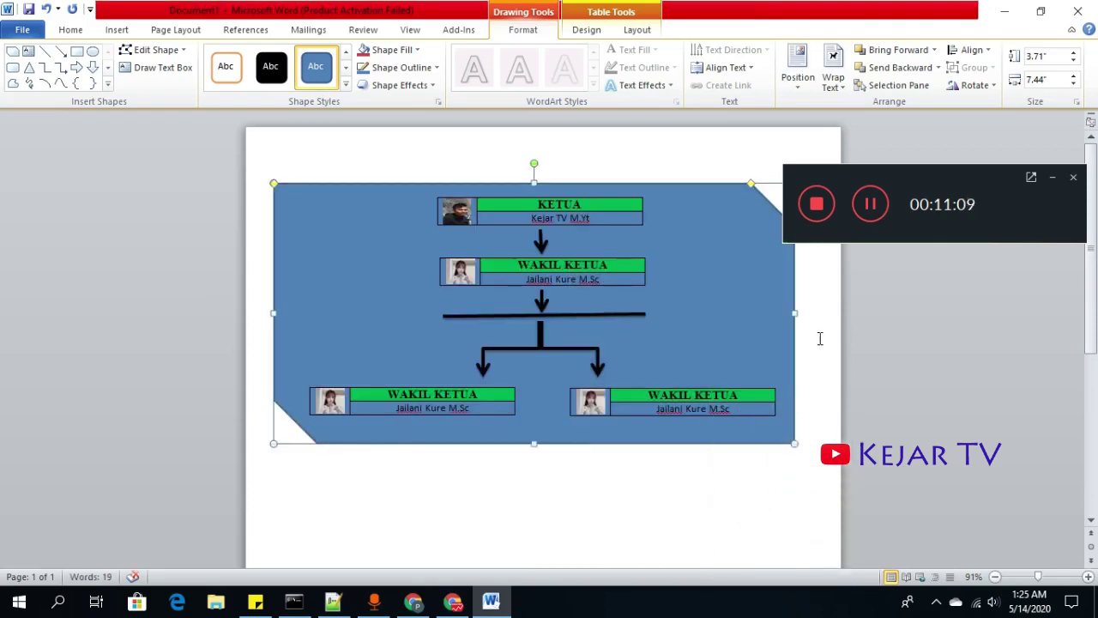
pyautogui.click(825, 334)
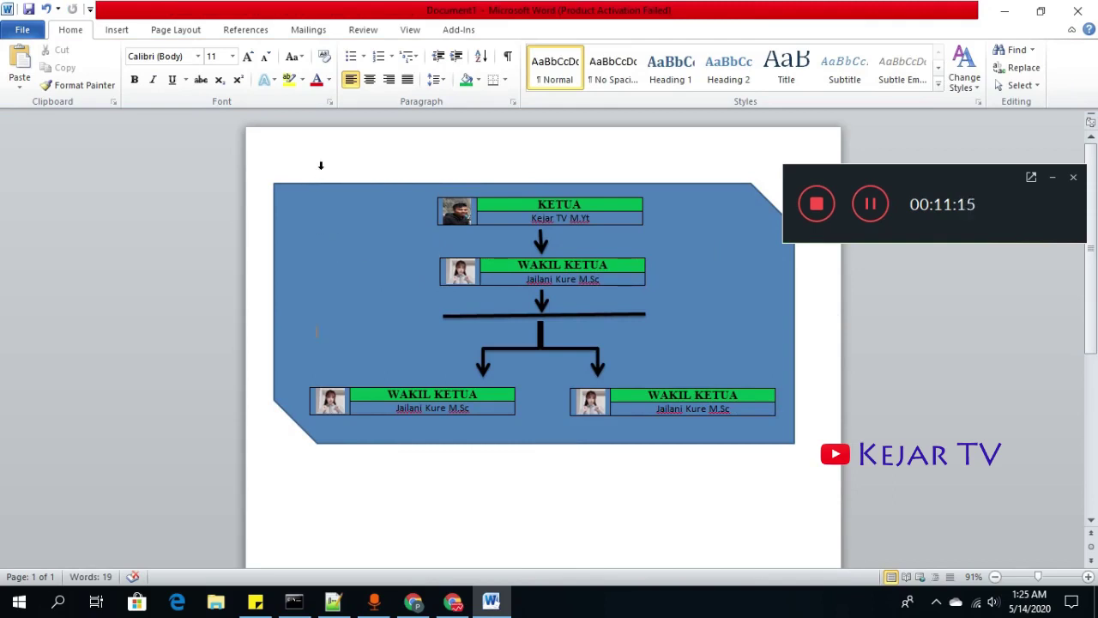
# Step: Insert the Minecraft character picture Behind Text and stretch it over the blue shape to 7.44" by 3.71"
pyautogui.click(117, 30)
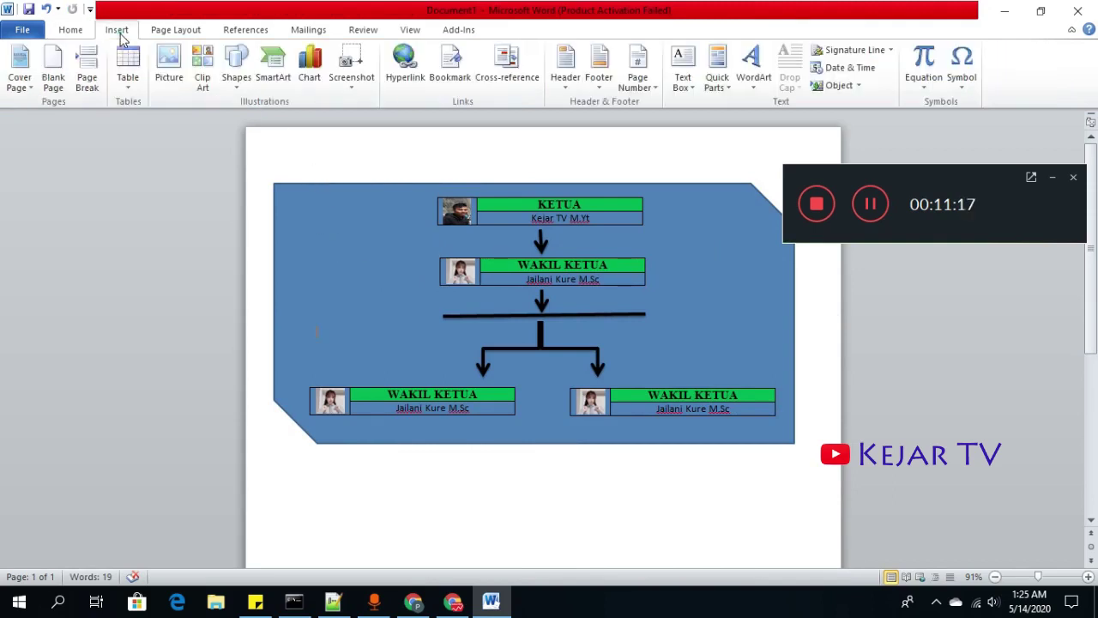
pyautogui.click(168, 67)
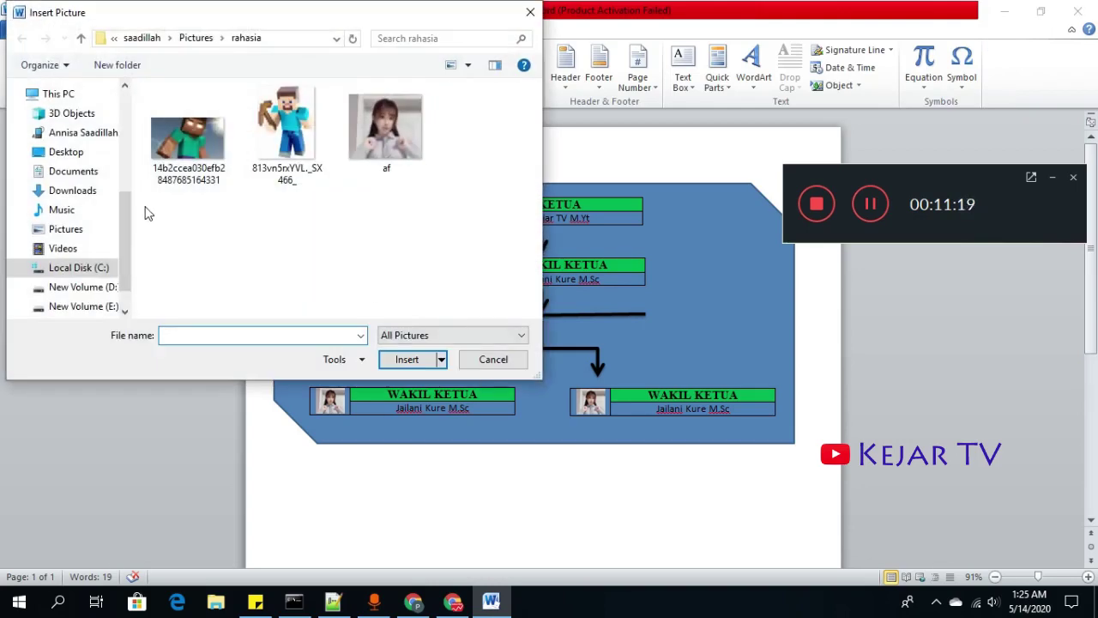
pyautogui.doubleClick(185, 148)
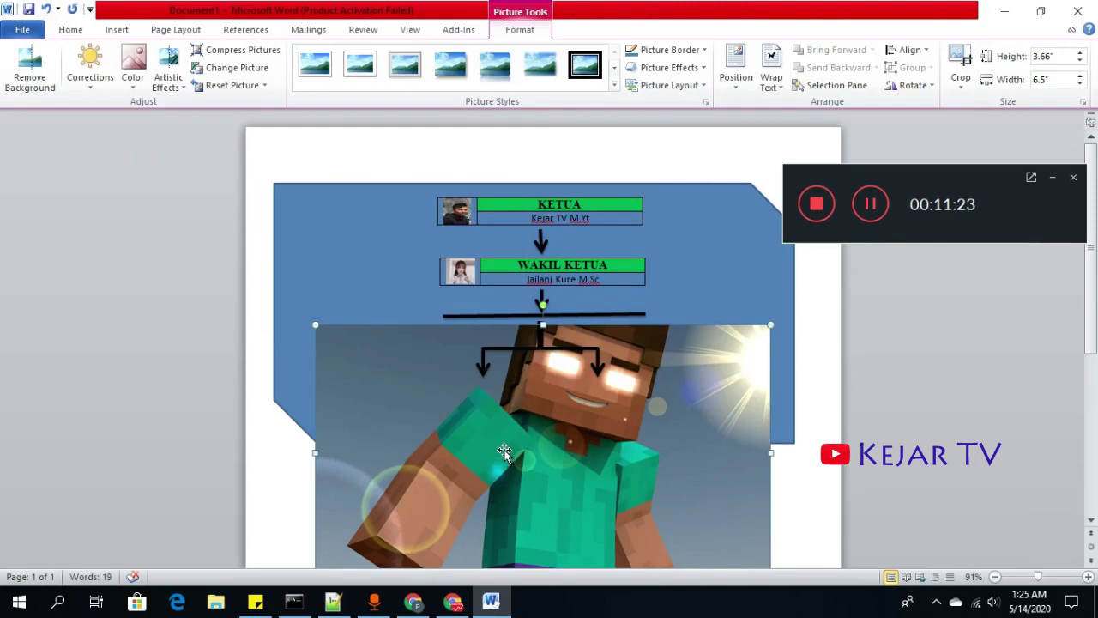
pyautogui.rightClick(506, 453)
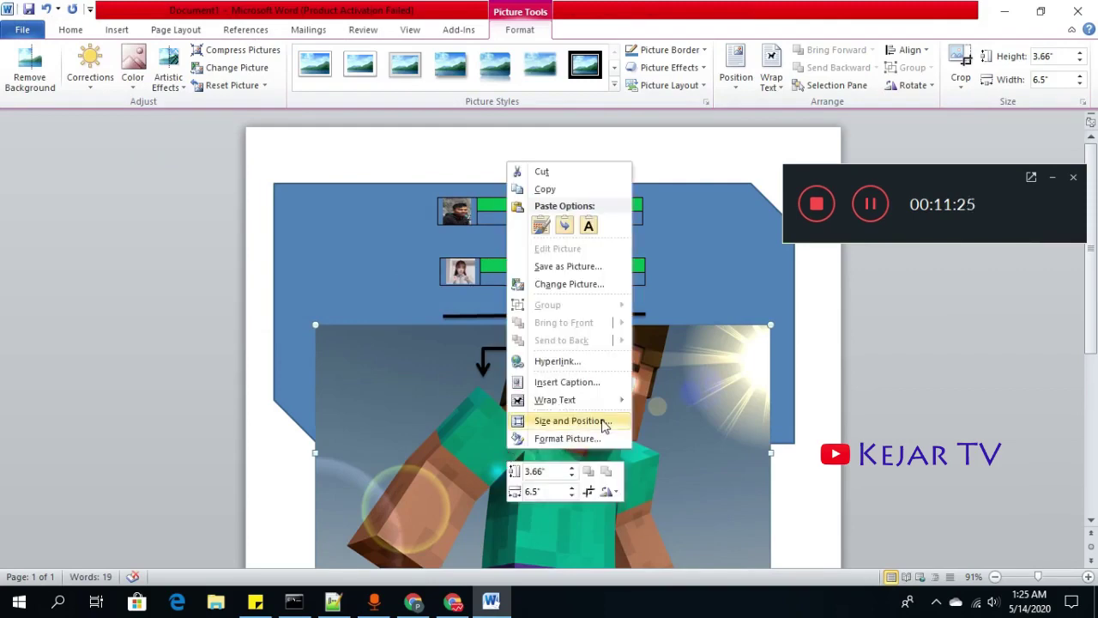
pyautogui.moveTo(614, 405)
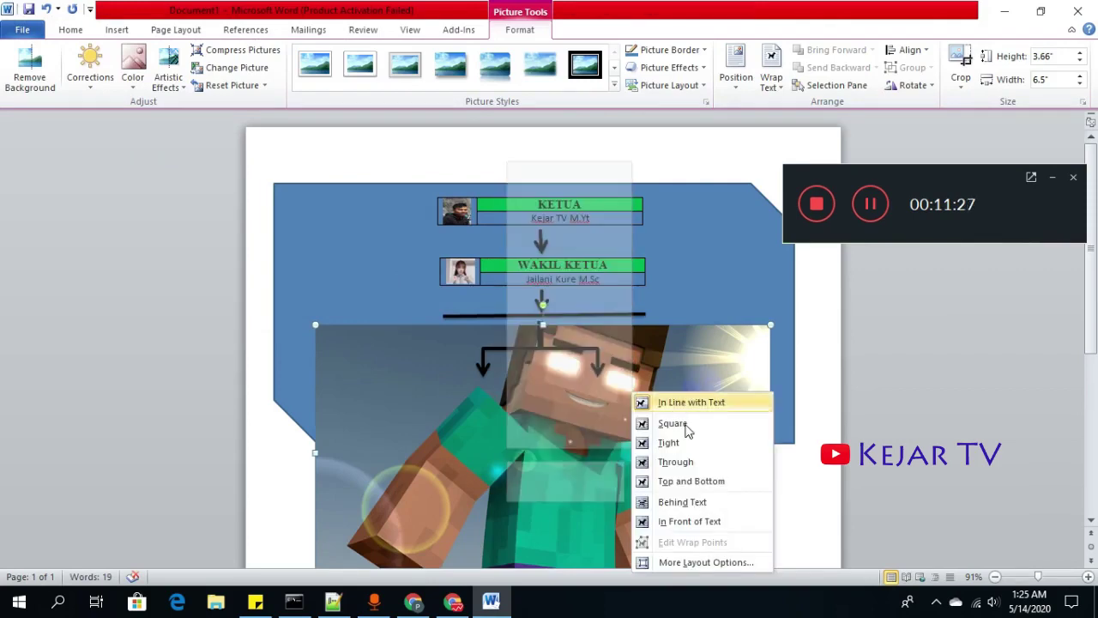
pyautogui.click(691, 502)
pyautogui.moveTo(661, 509)
pyautogui.mouseDown()
pyautogui.moveTo(662, 382)
pyautogui.moveTo(618, 369)
pyautogui.mouseUp()
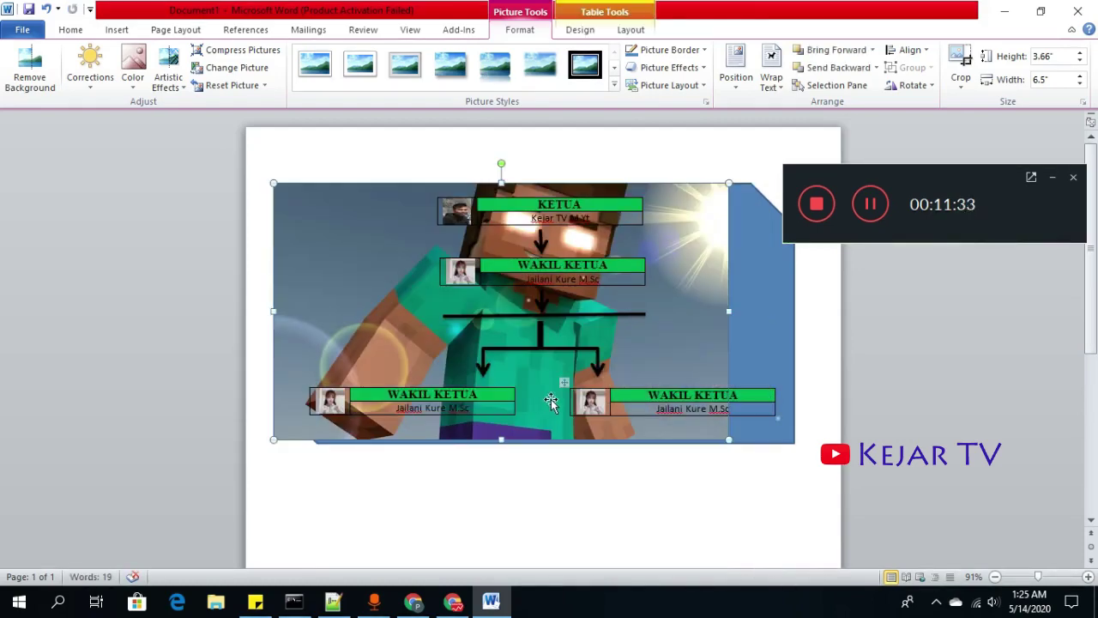
pyautogui.moveTo(729, 312); pyautogui.dragTo(793, 316)
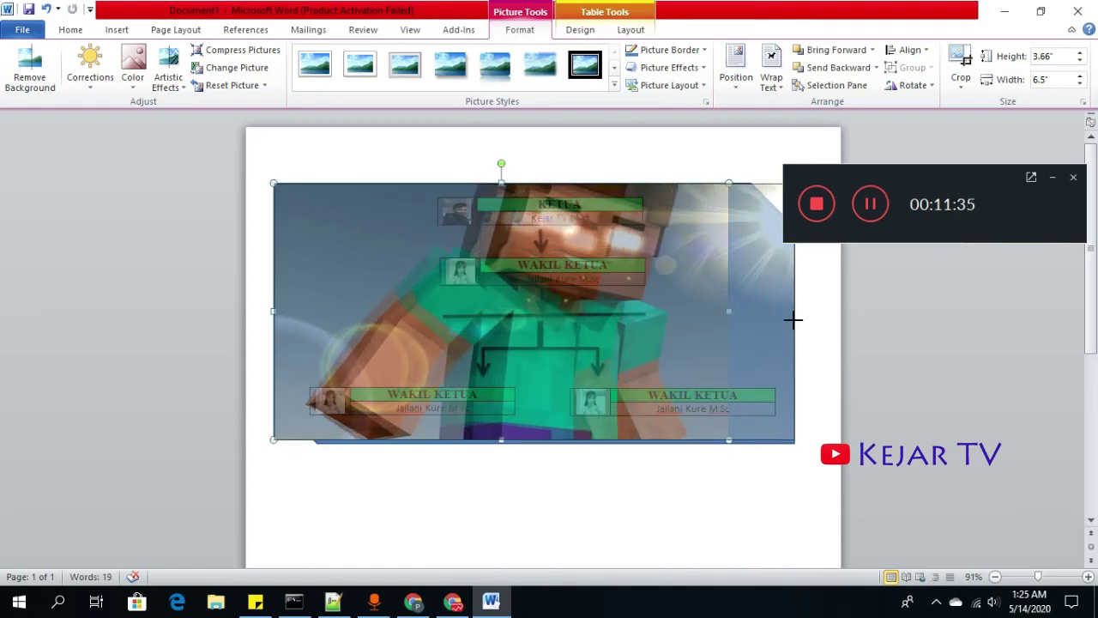
pyautogui.moveTo(534, 440); pyautogui.dragTo(534, 444)
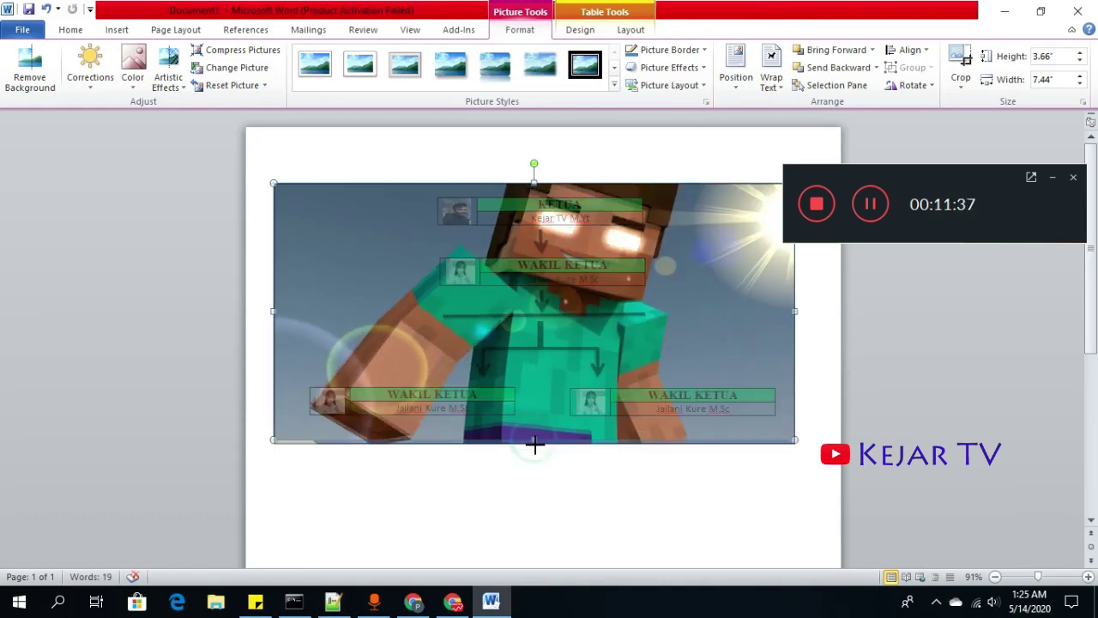